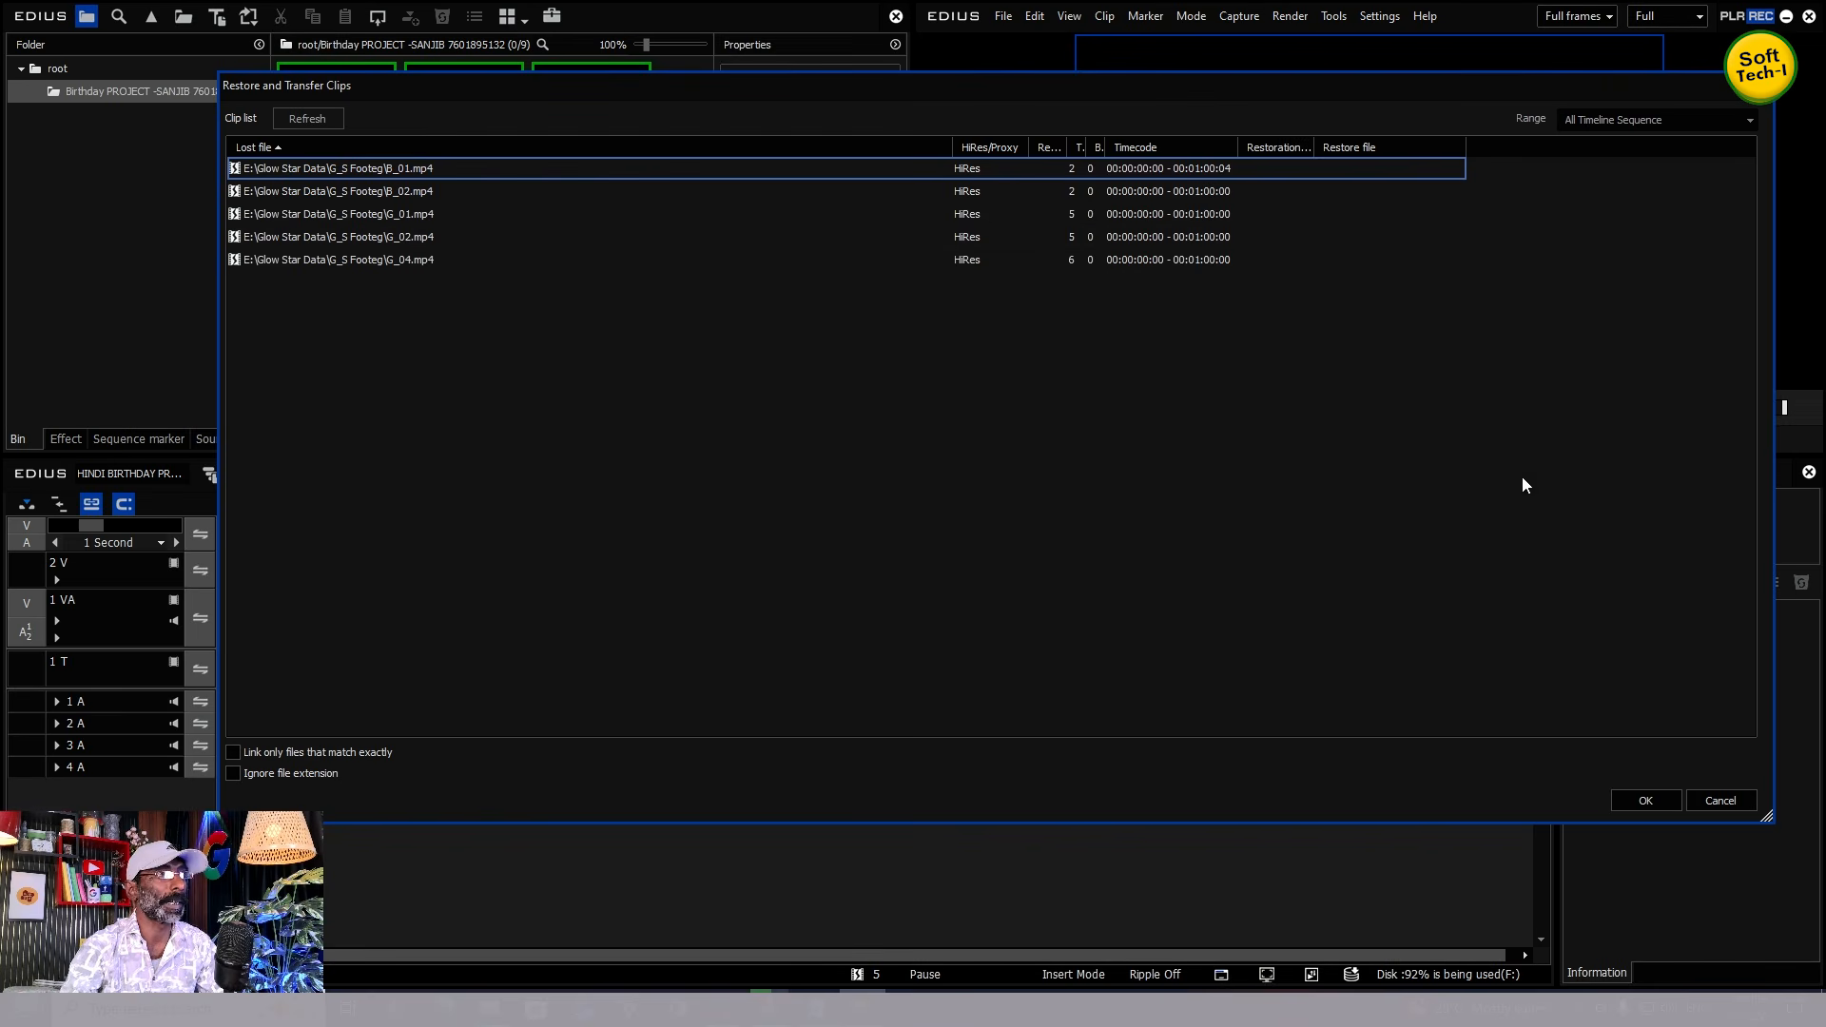
- Dismiss the lost-clip restoration list, then open the 01=Baar Baar Din Aye sequence and its nested Replace Footage - (106) sequence
click(1721, 801)
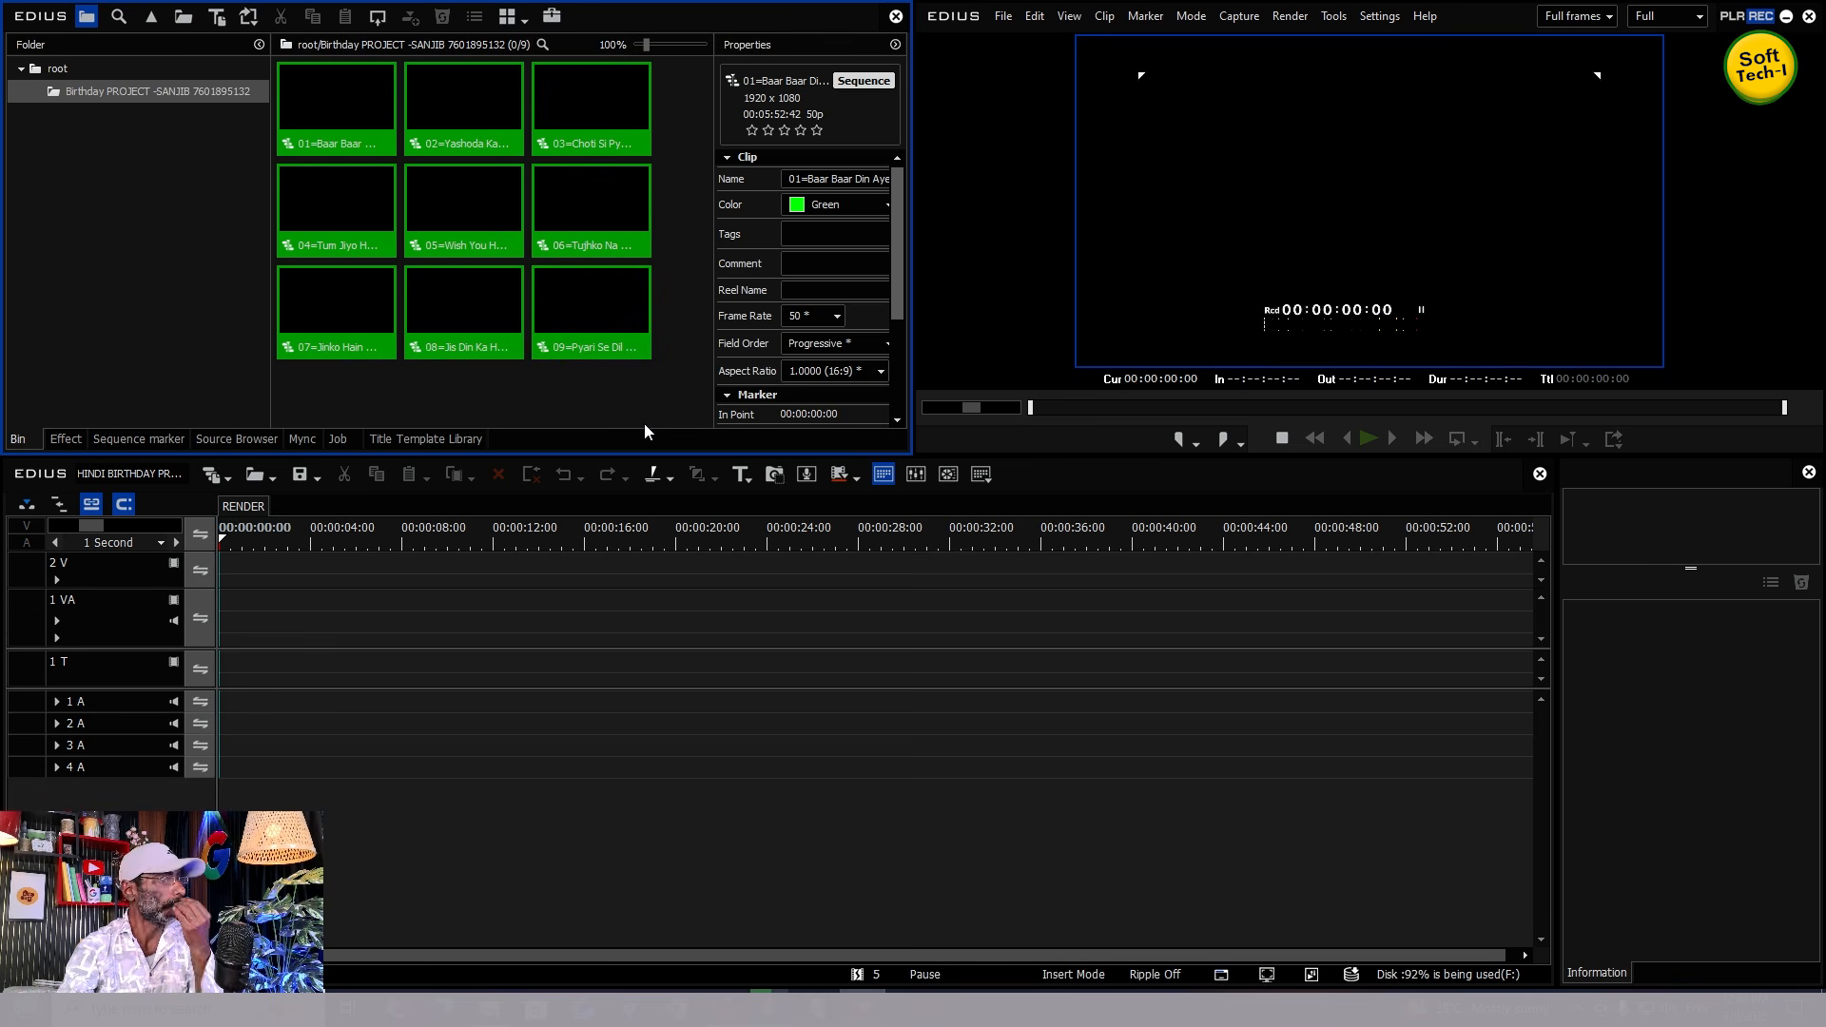
double_click(334, 109)
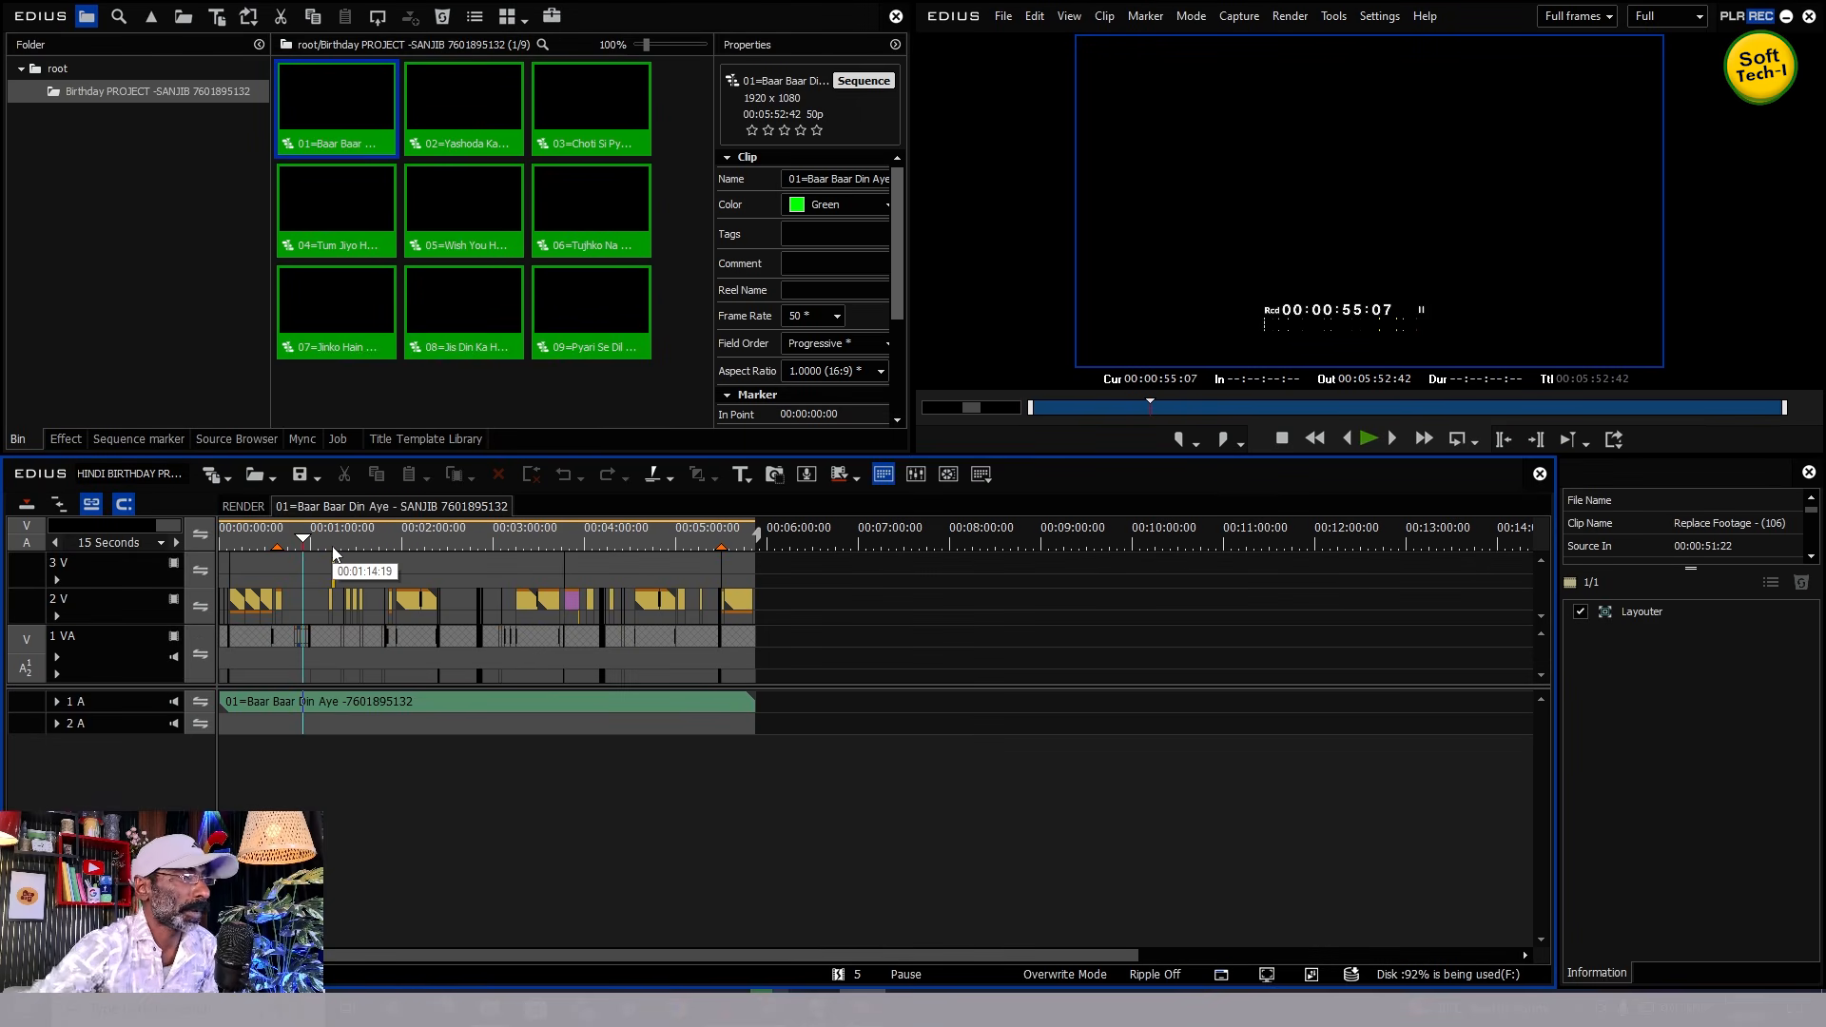
click(230, 538)
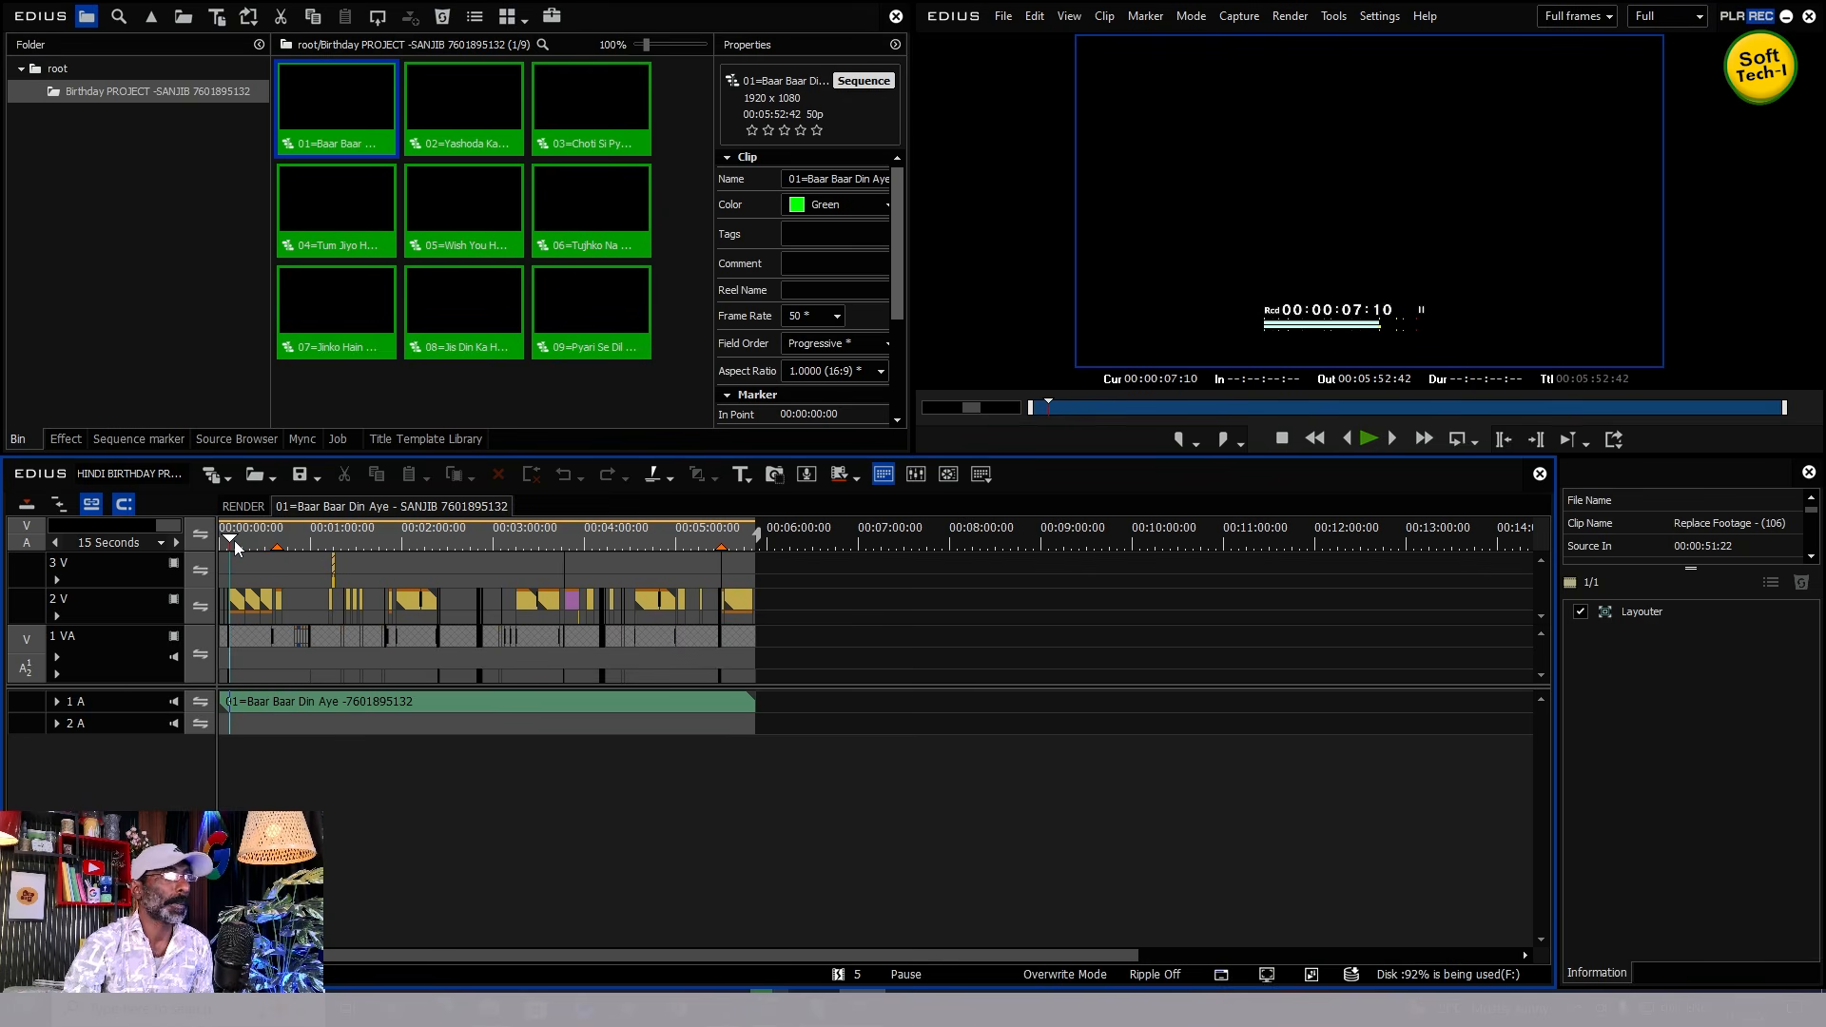
double_click(652, 636)
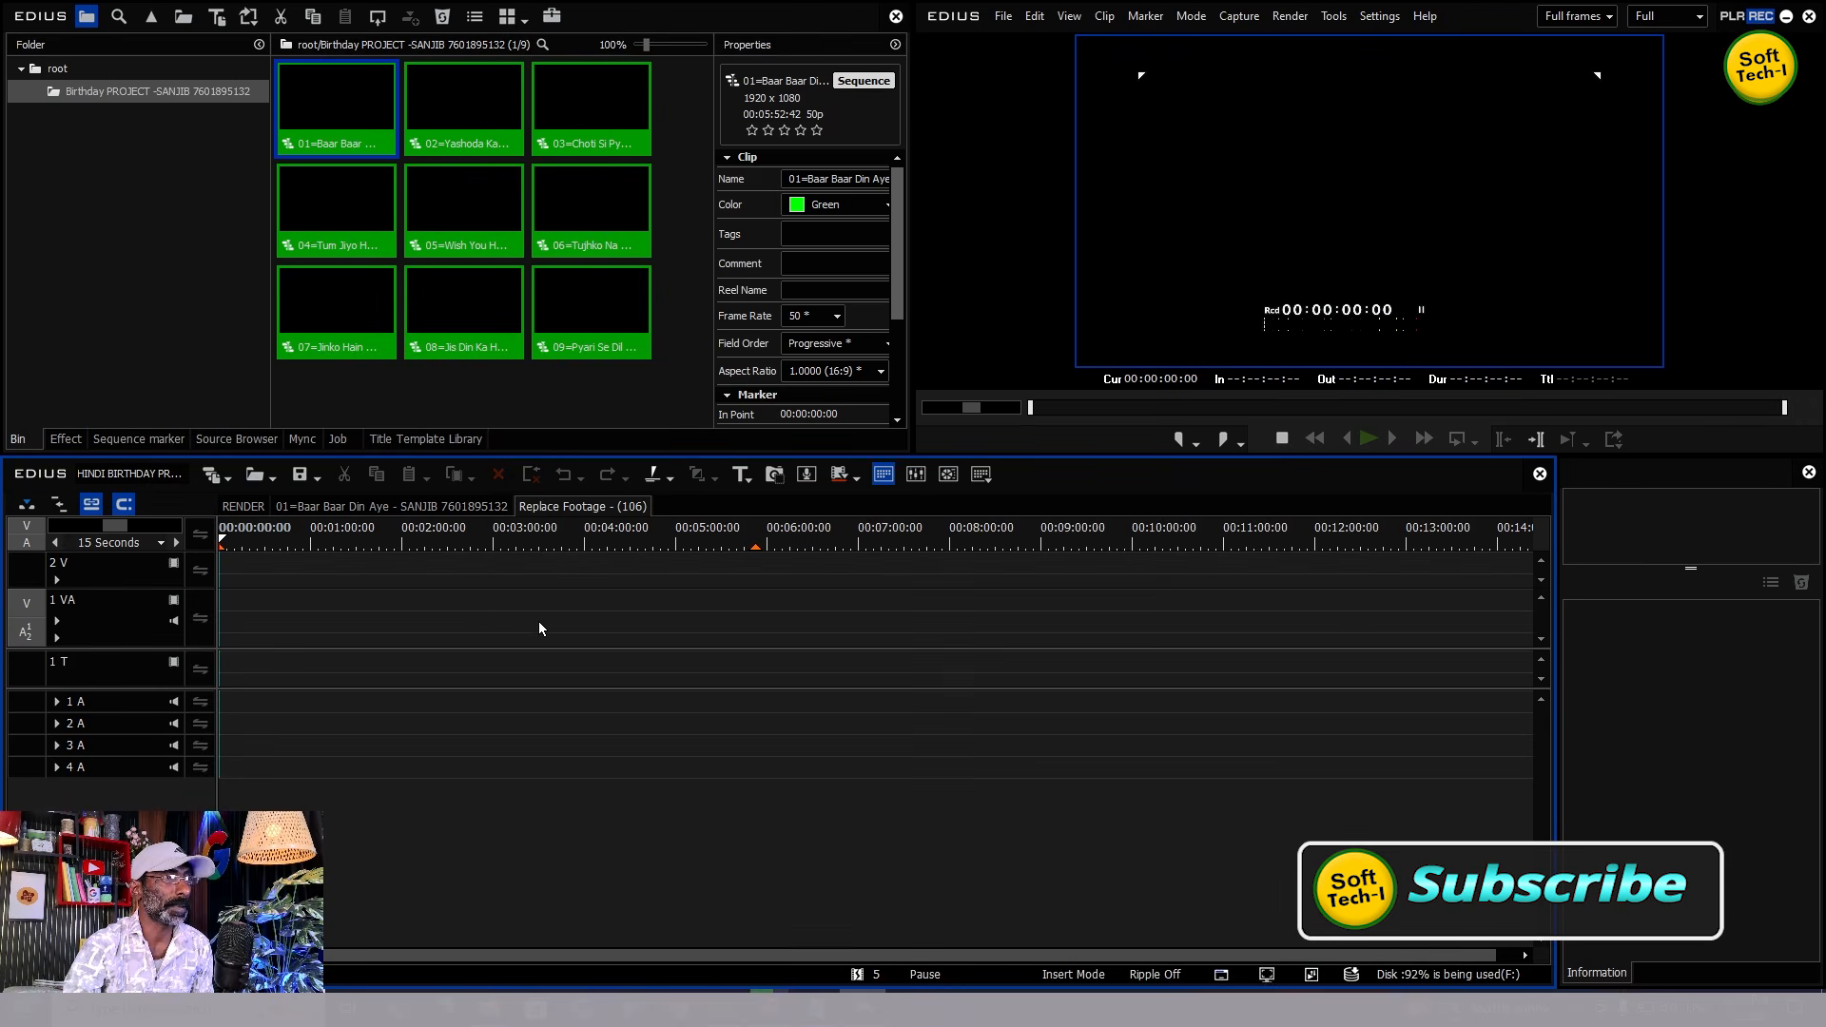
- Add an orange Color Matte at the start of track 1 VA and extend it to the 00:05:52:42 marker
drag(674, 540, 759, 551)
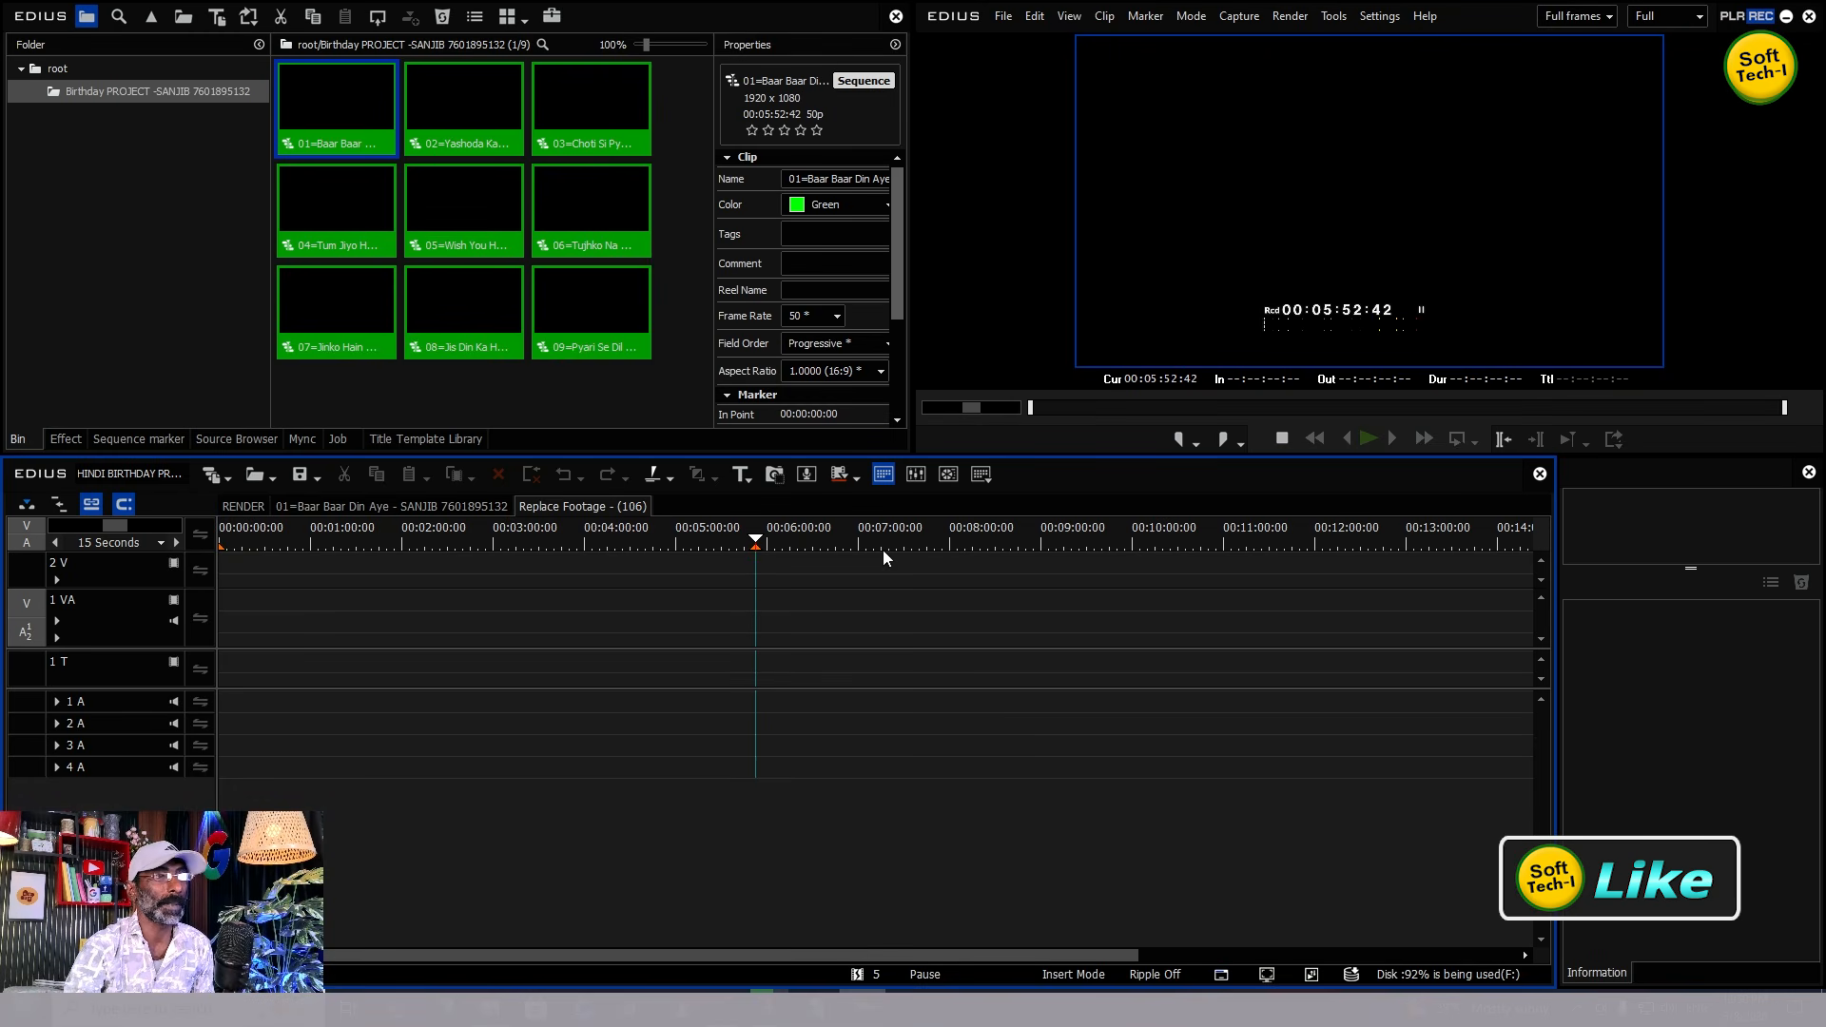
drag(731, 534, 171, 510)
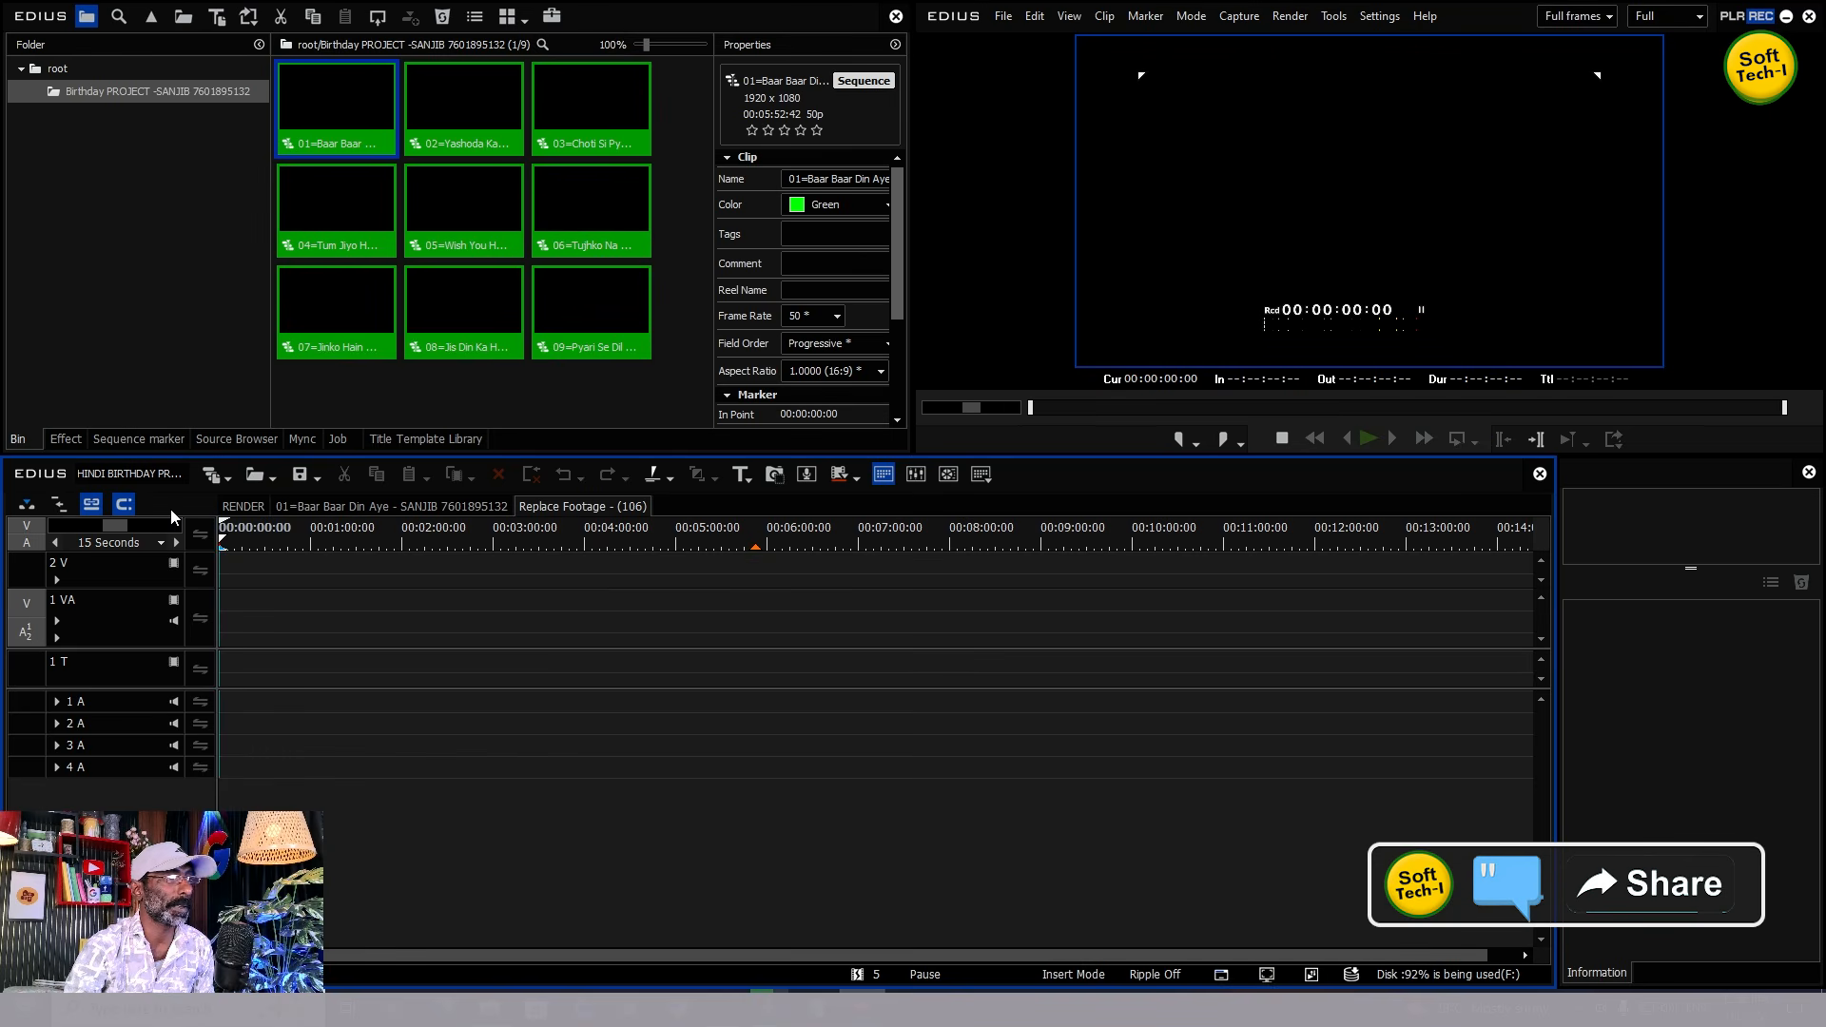
right_click(265, 603)
mouse_move(352, 620)
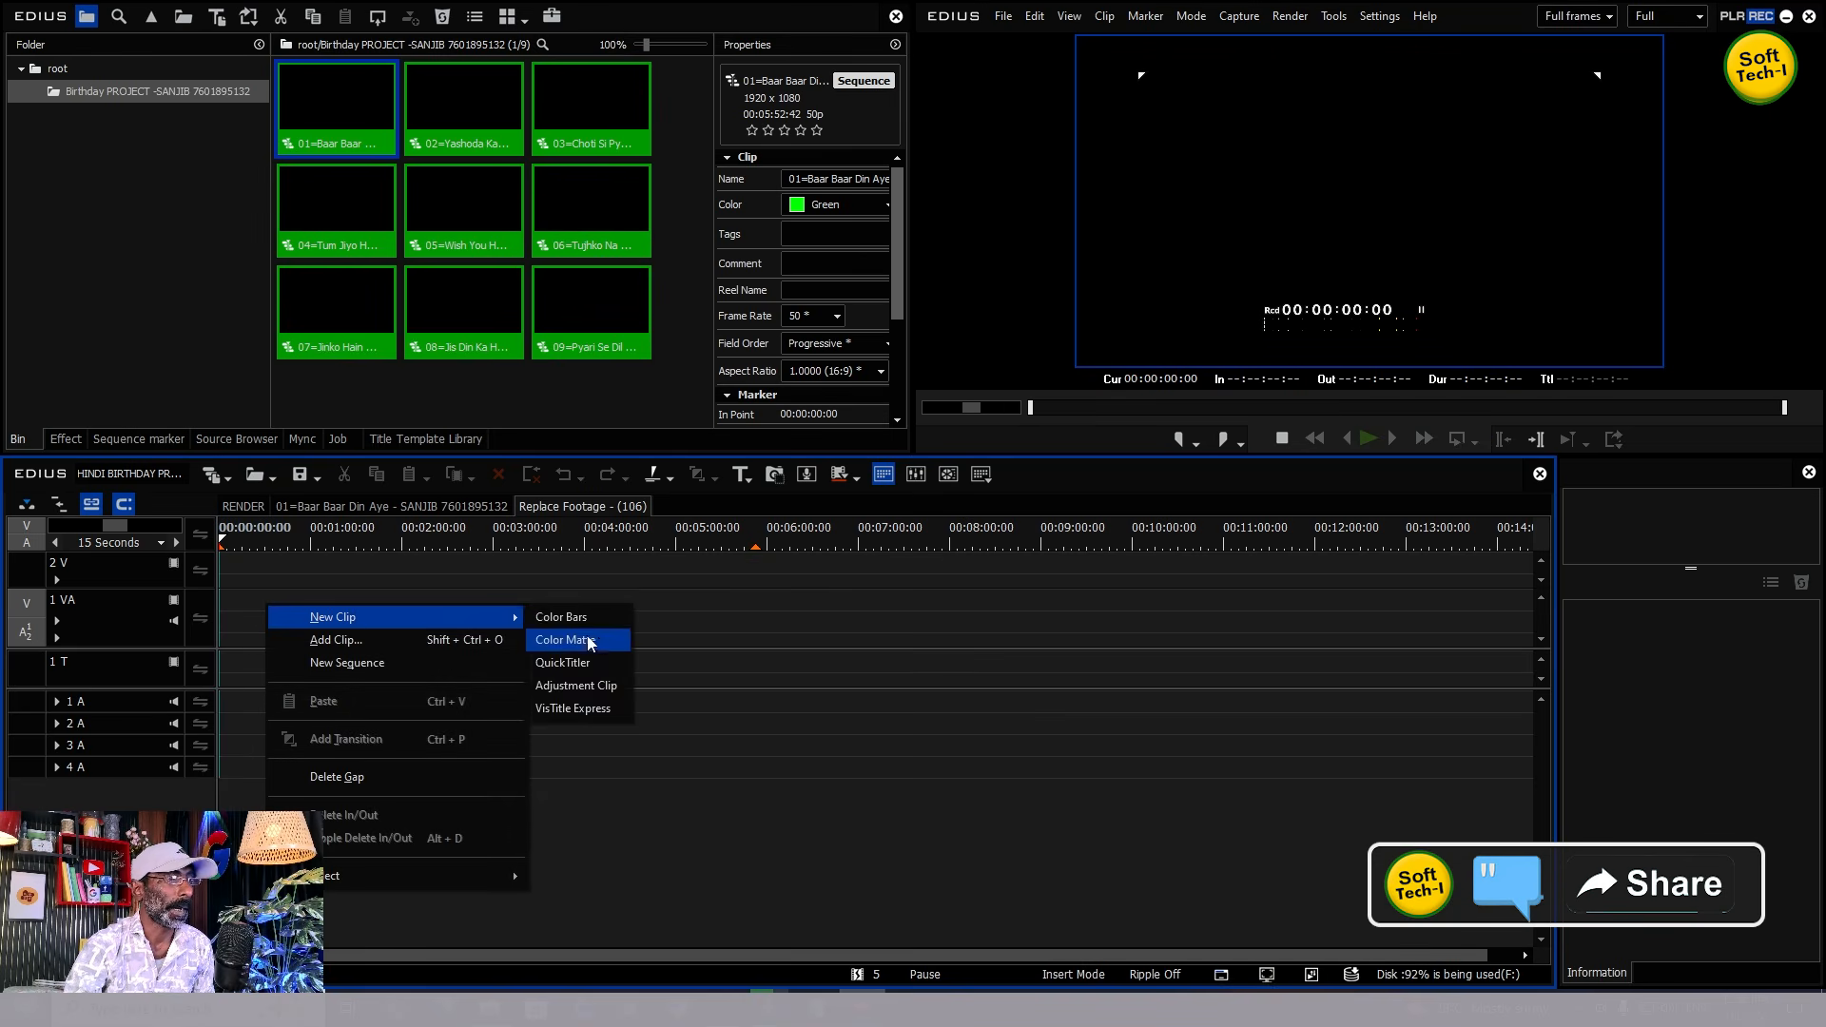
click(589, 640)
click(135, 668)
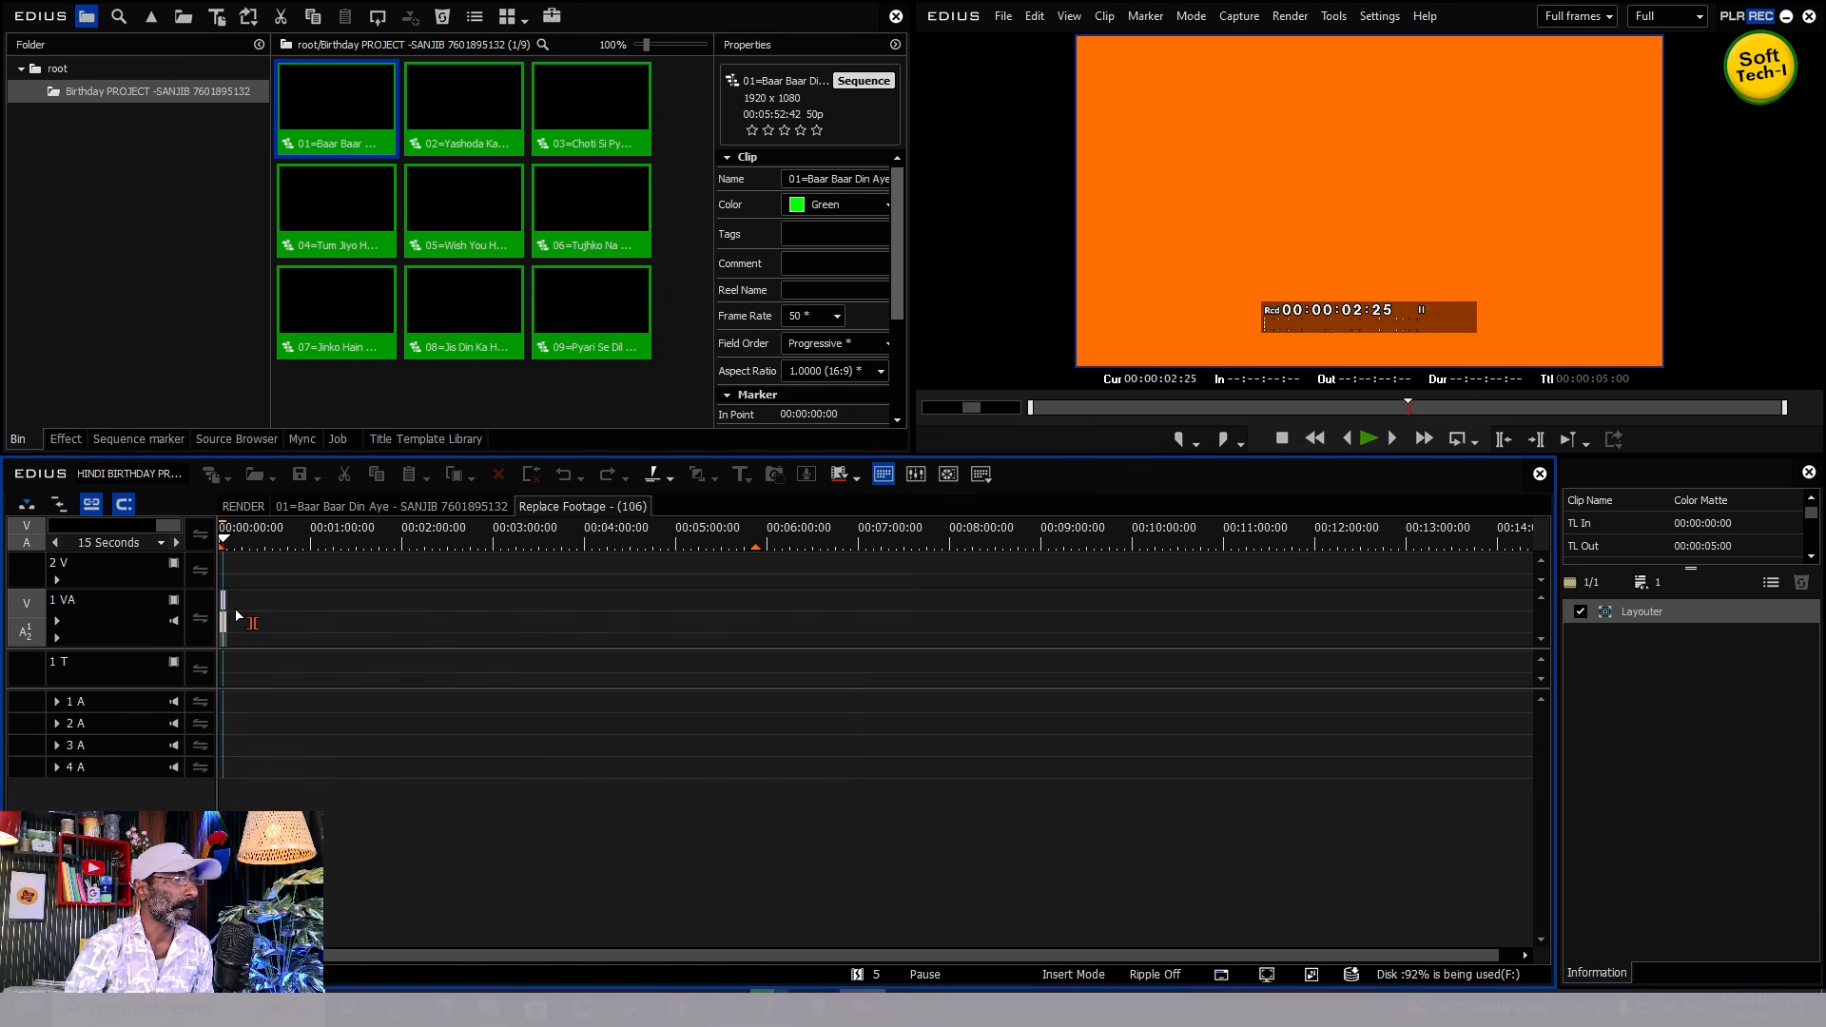
drag(226, 603, 755, 632)
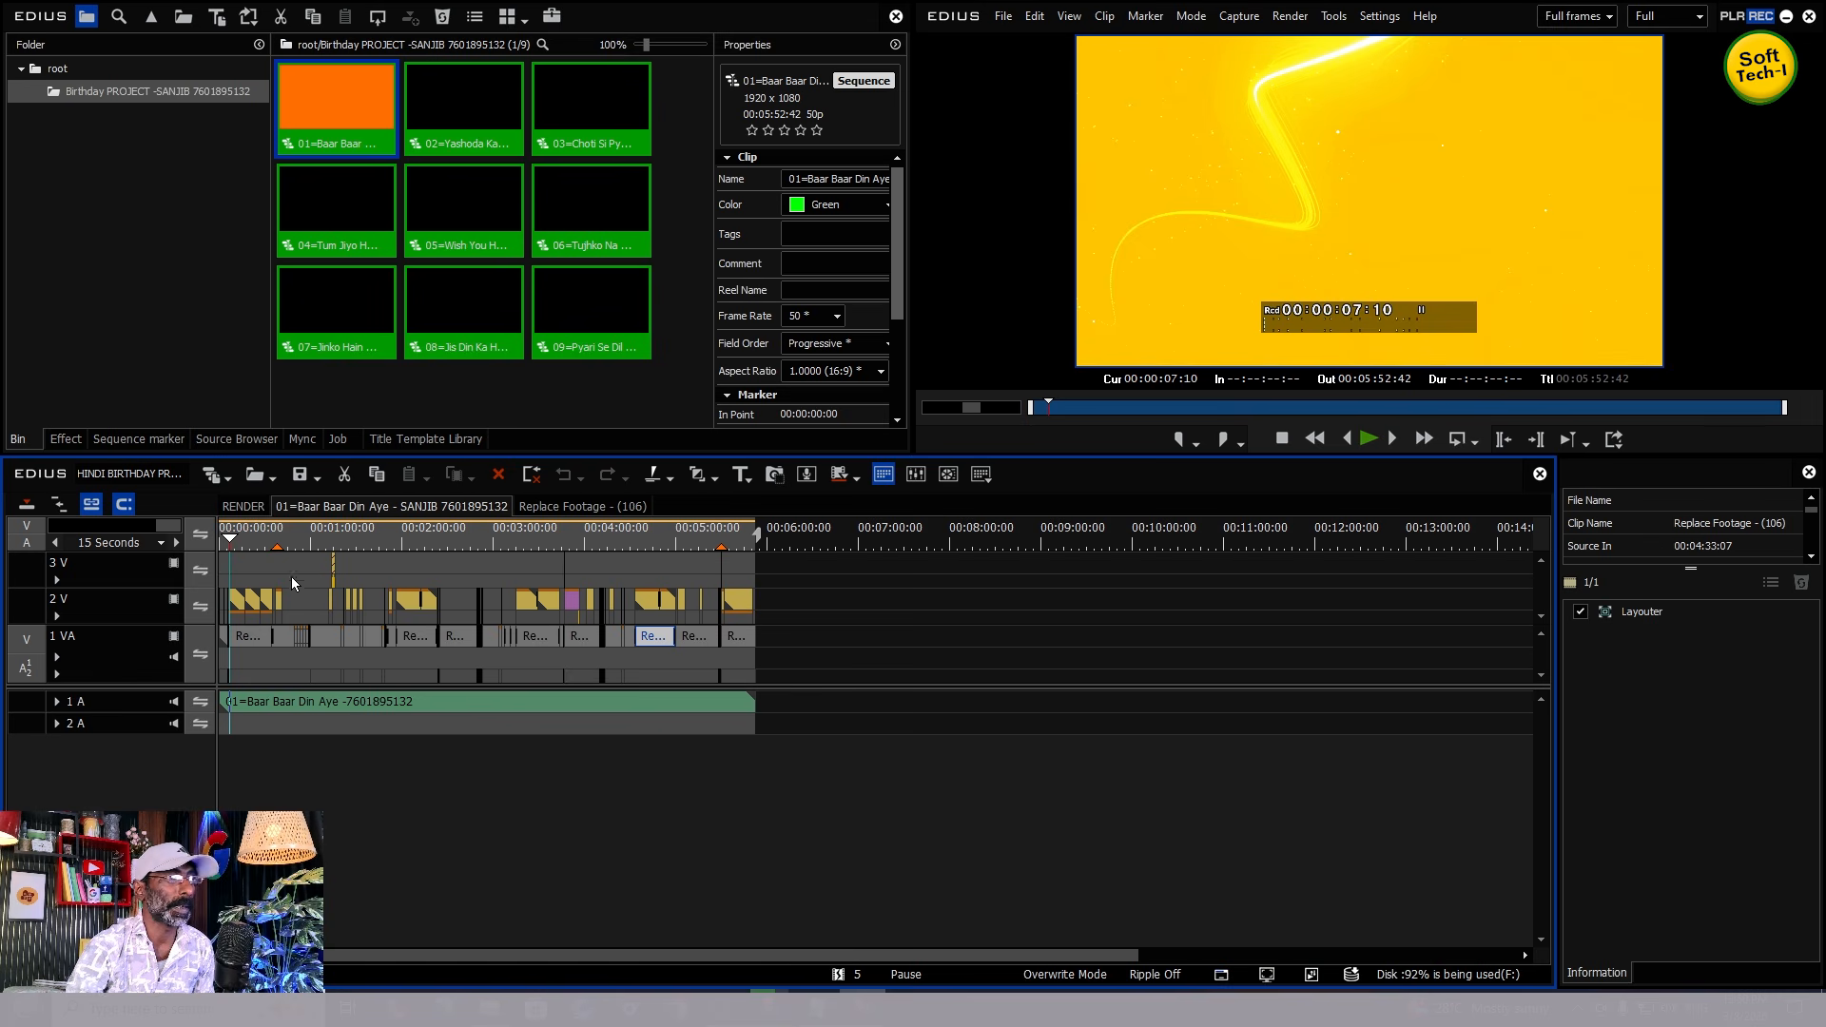
- Return to the 01=Baar Baar Din Aye sequence and preview how the replaced footage plays at several points along its timeline
key(Home)
key(space)
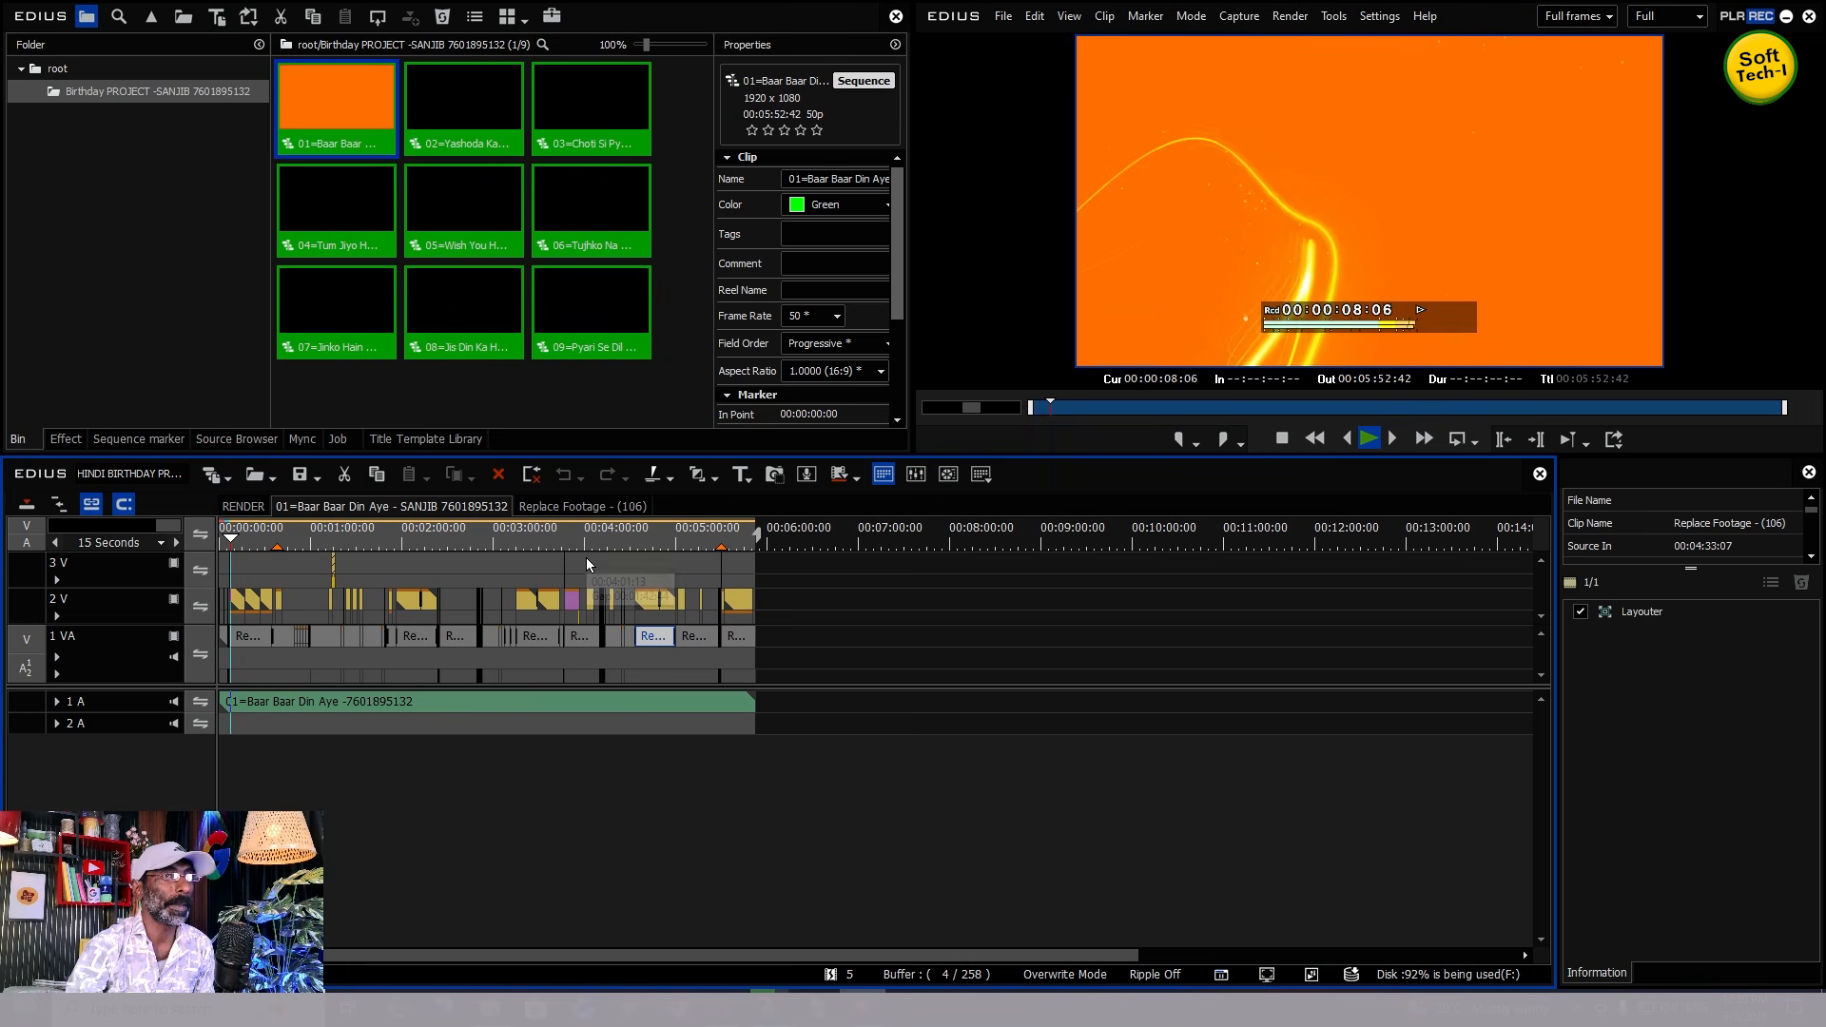
key(space)
click(399, 529)
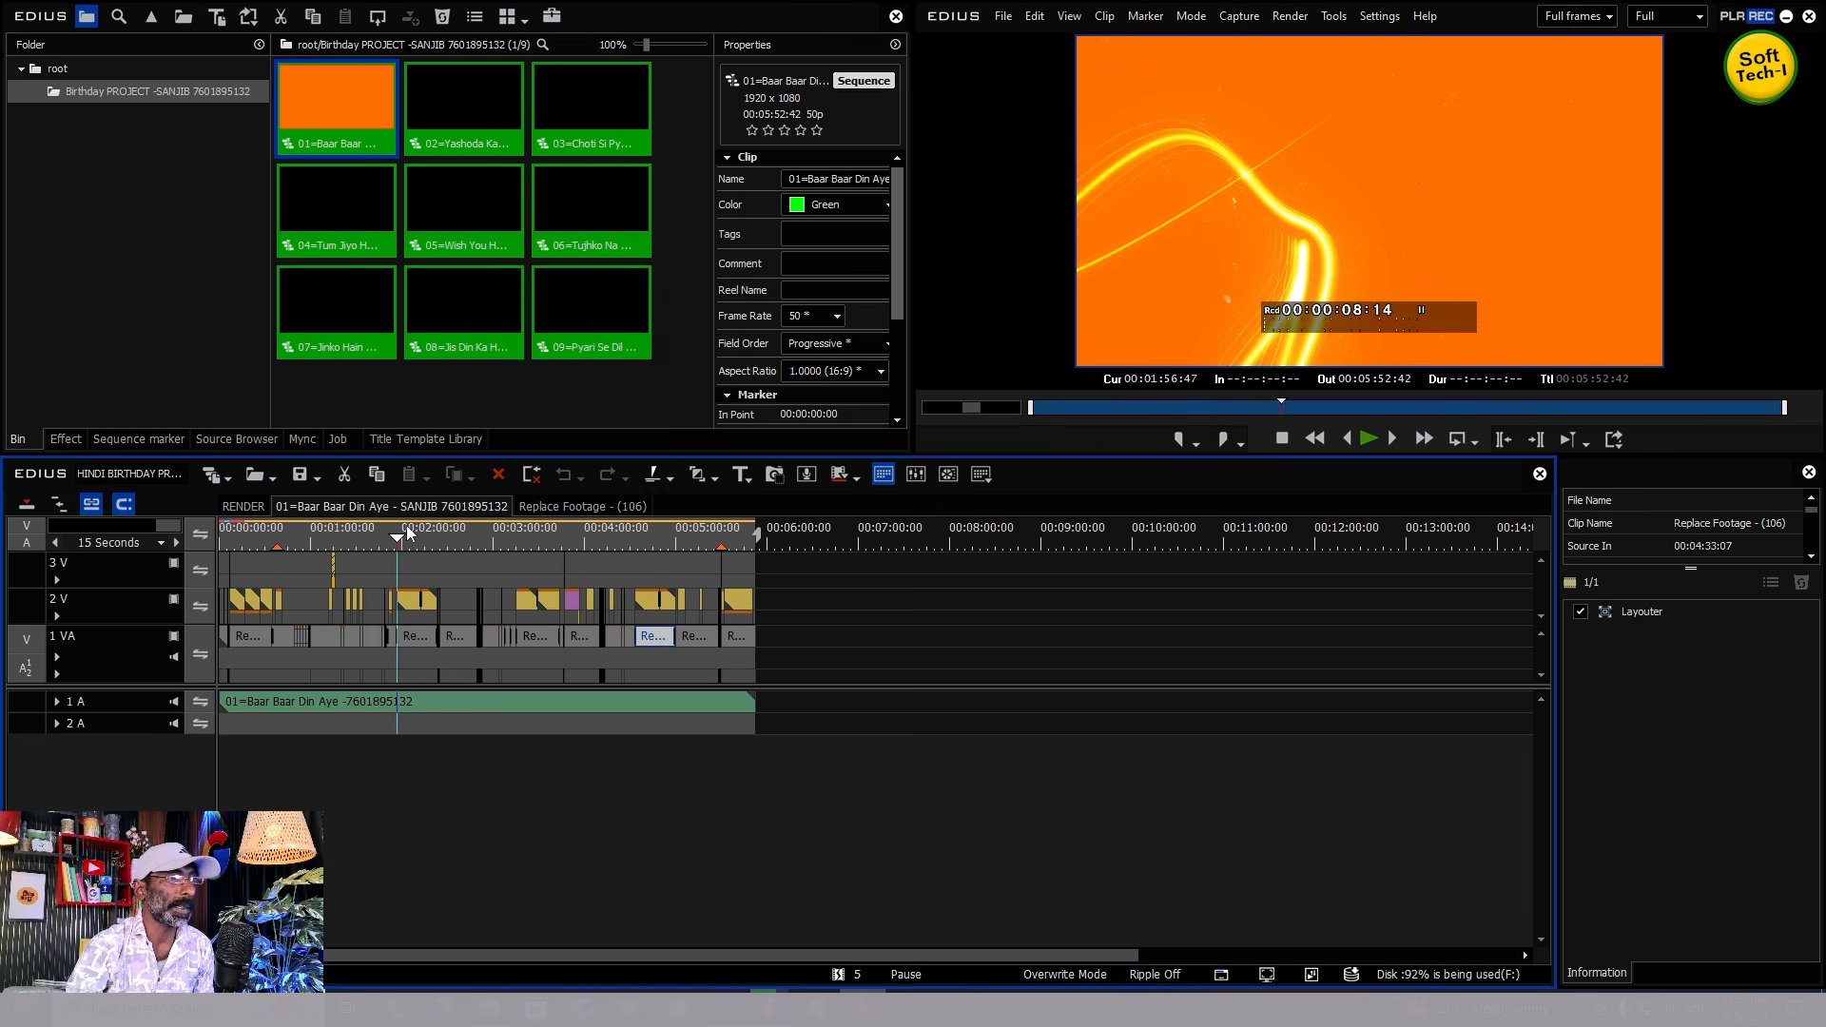
click(461, 532)
drag(467, 535, 571, 539)
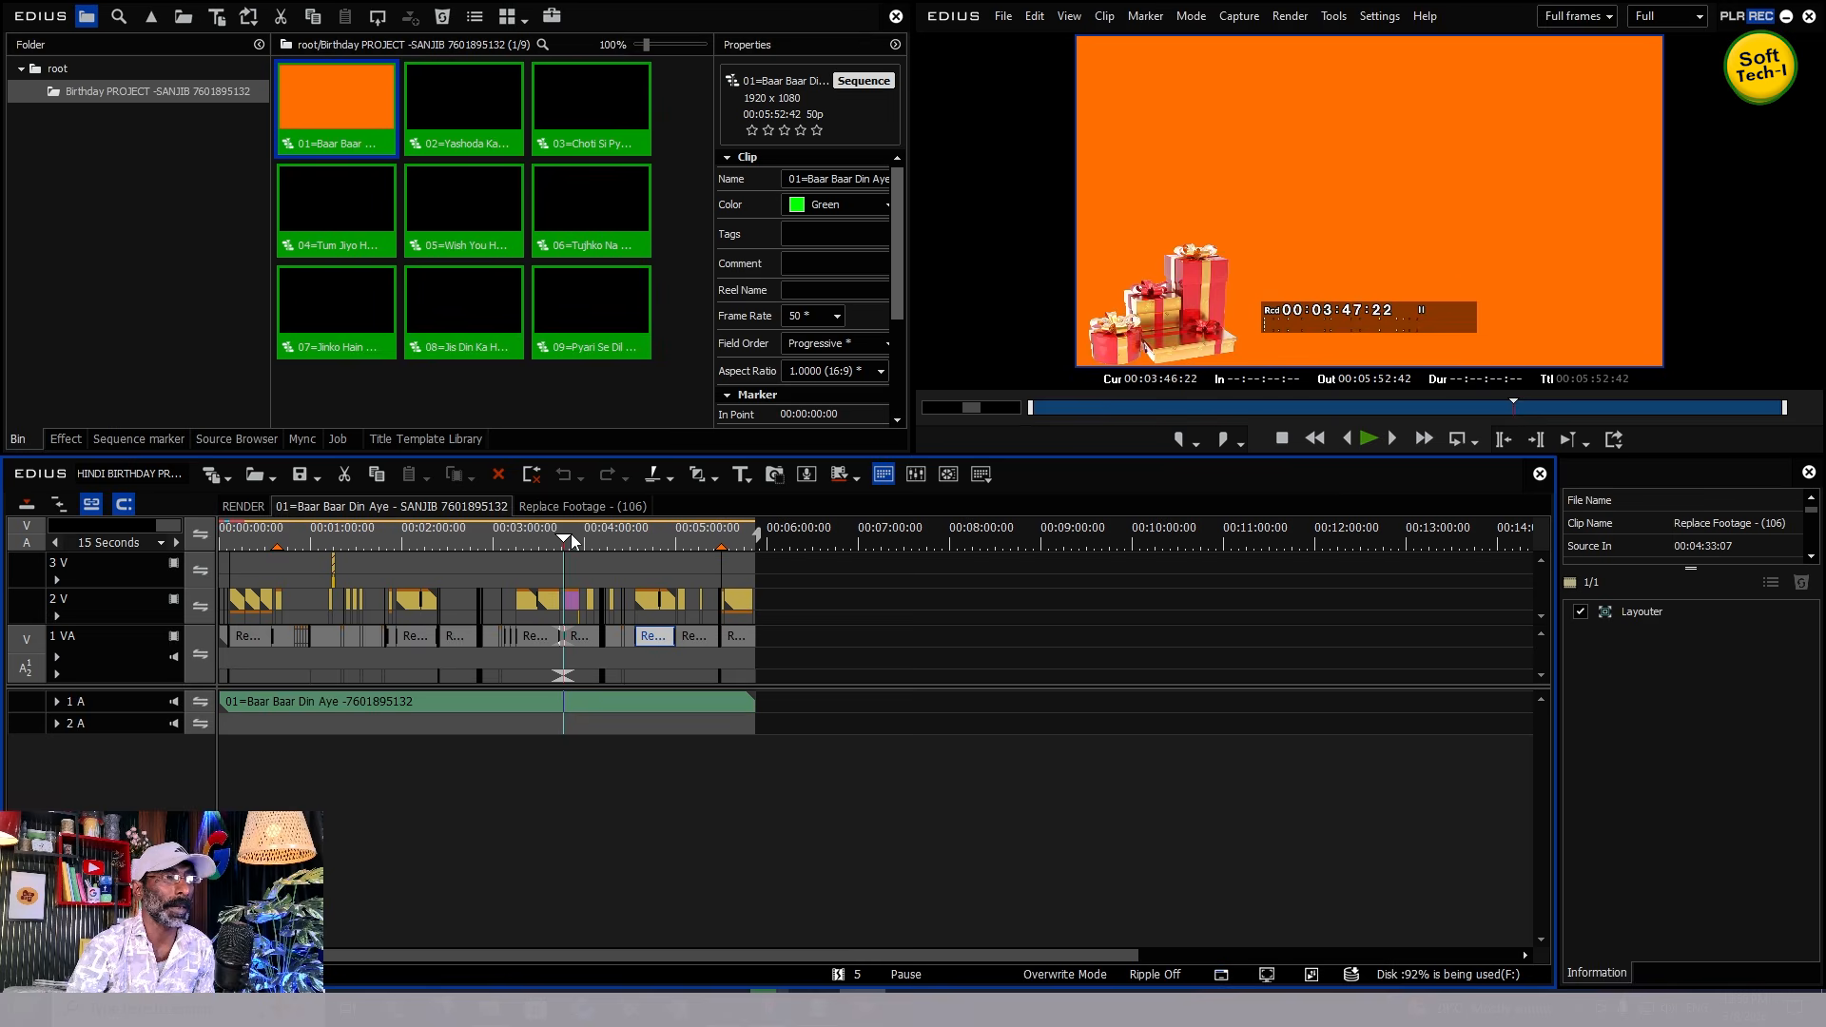
key(space)
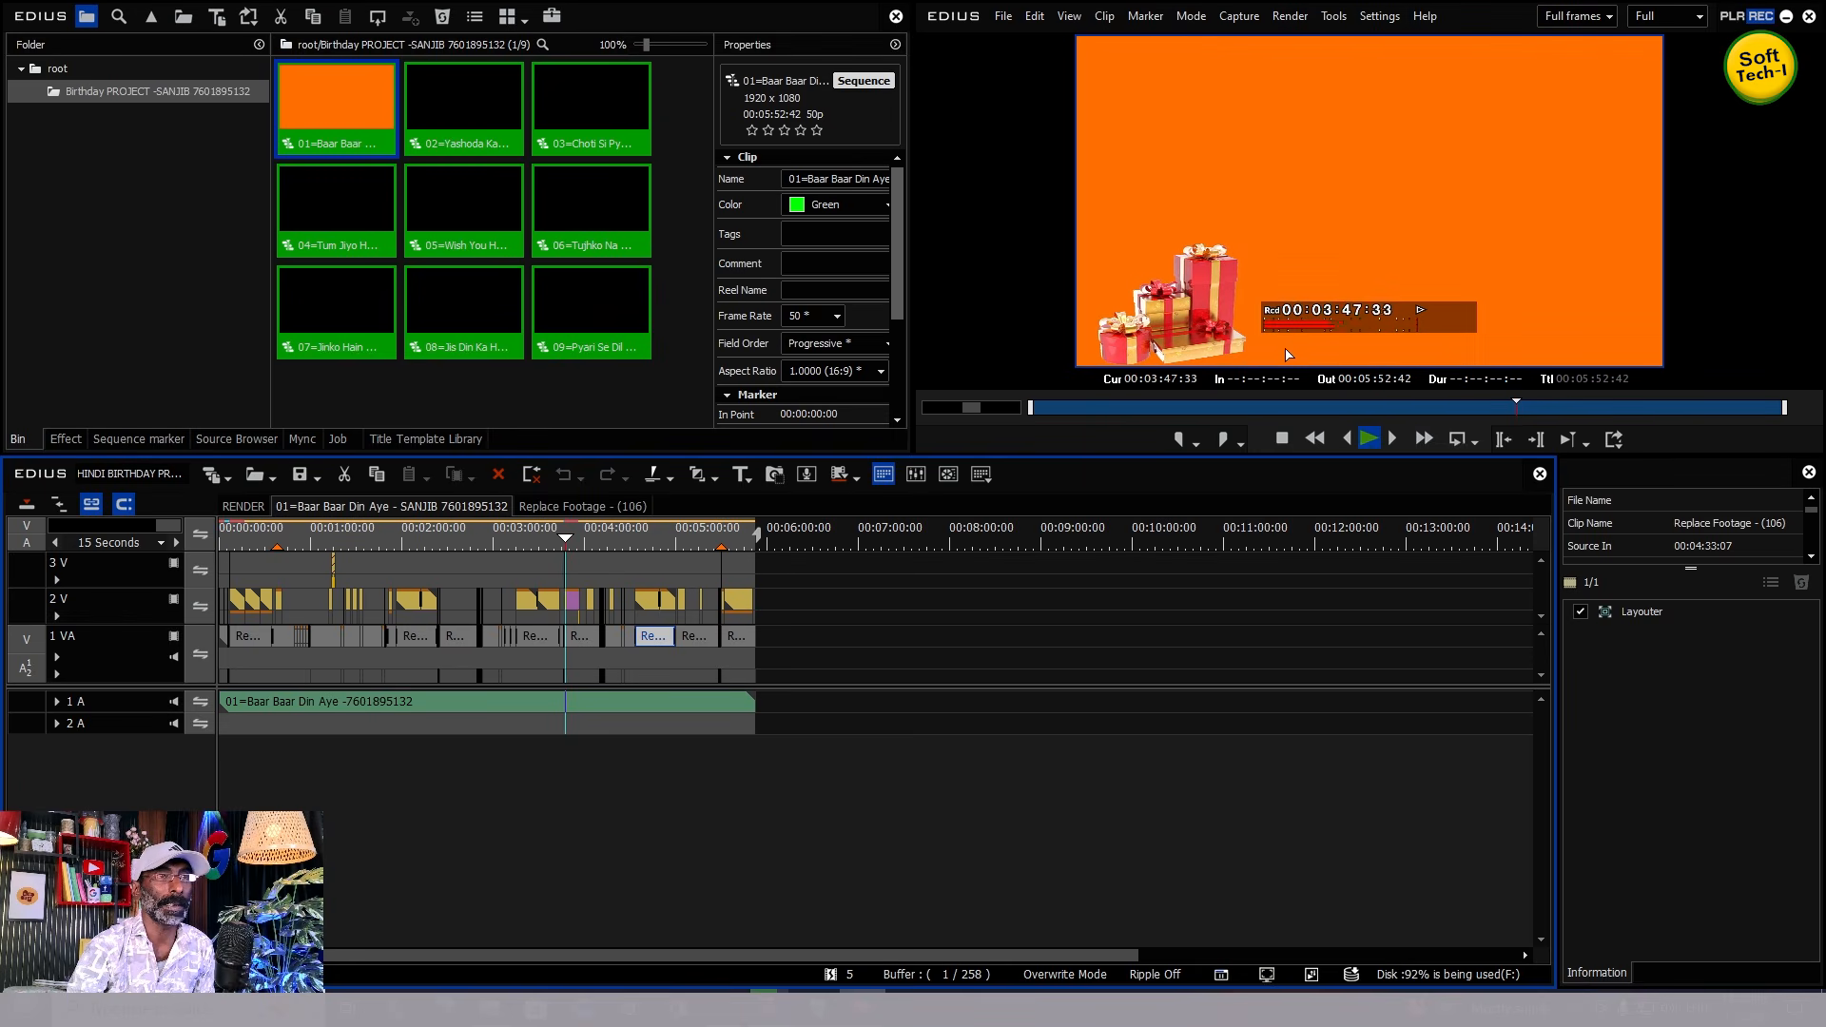
key(space)
click(600, 539)
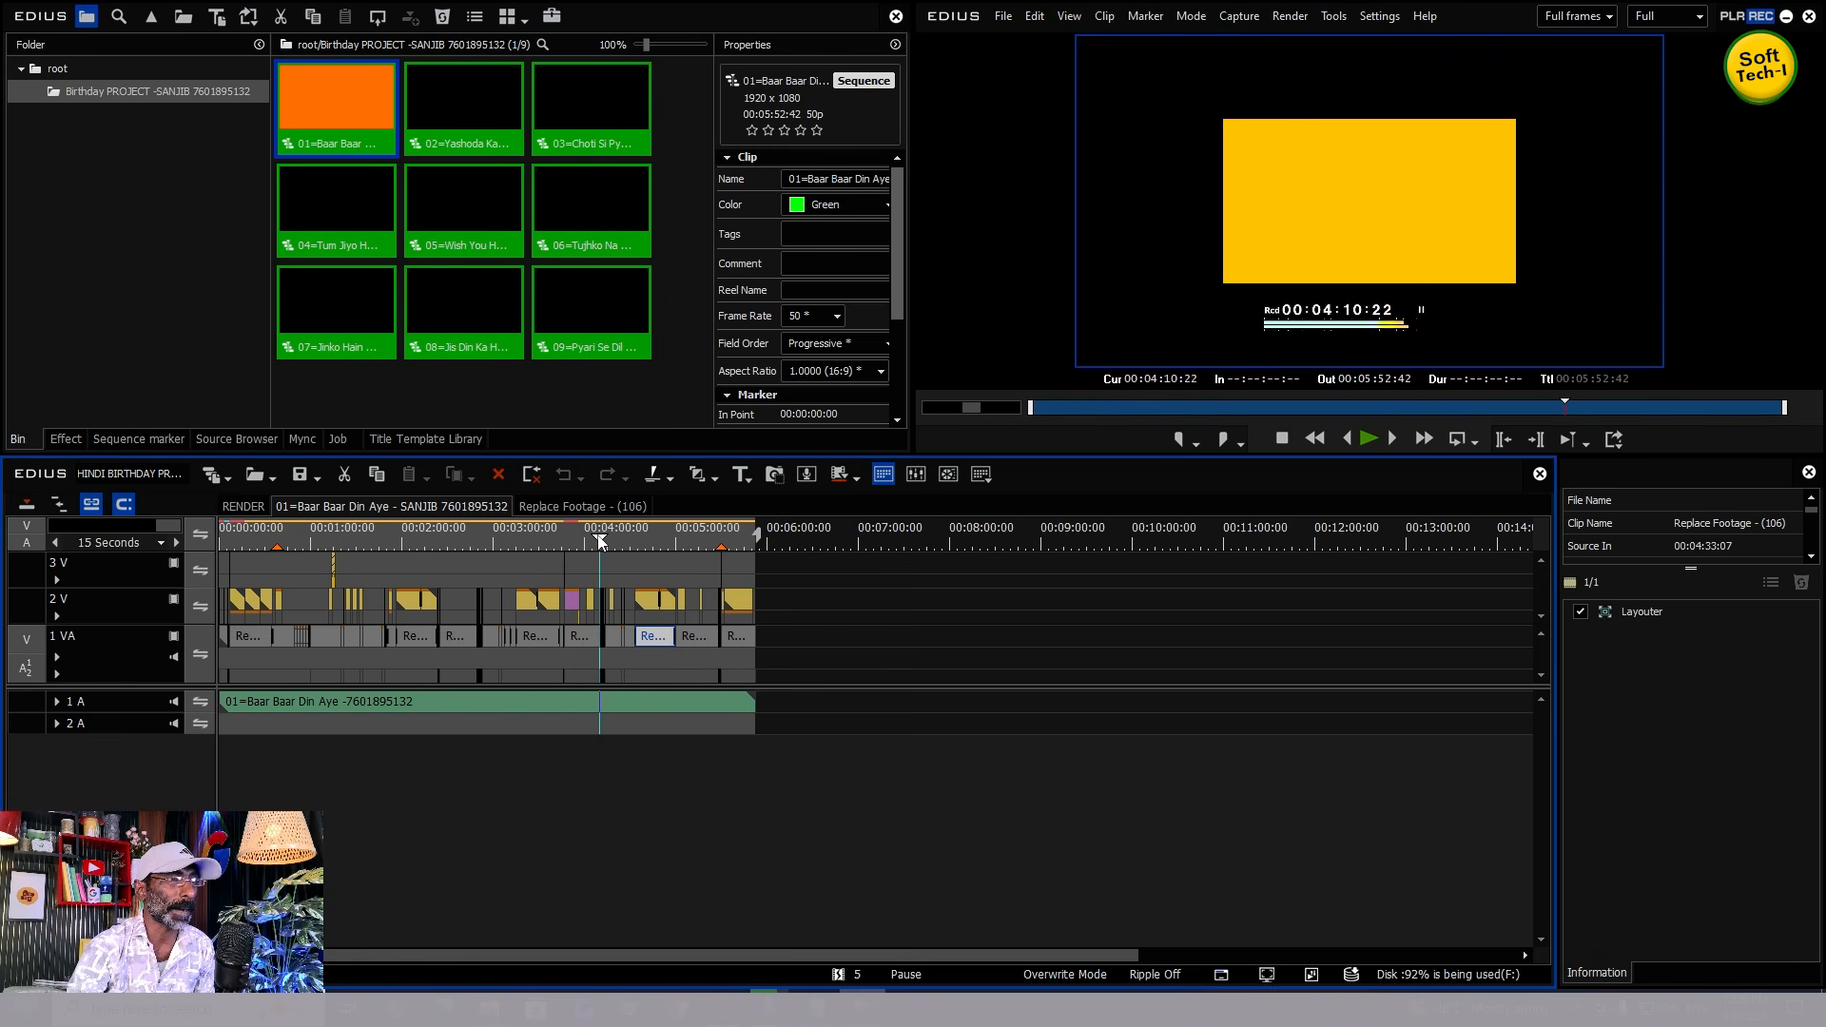
key(space)
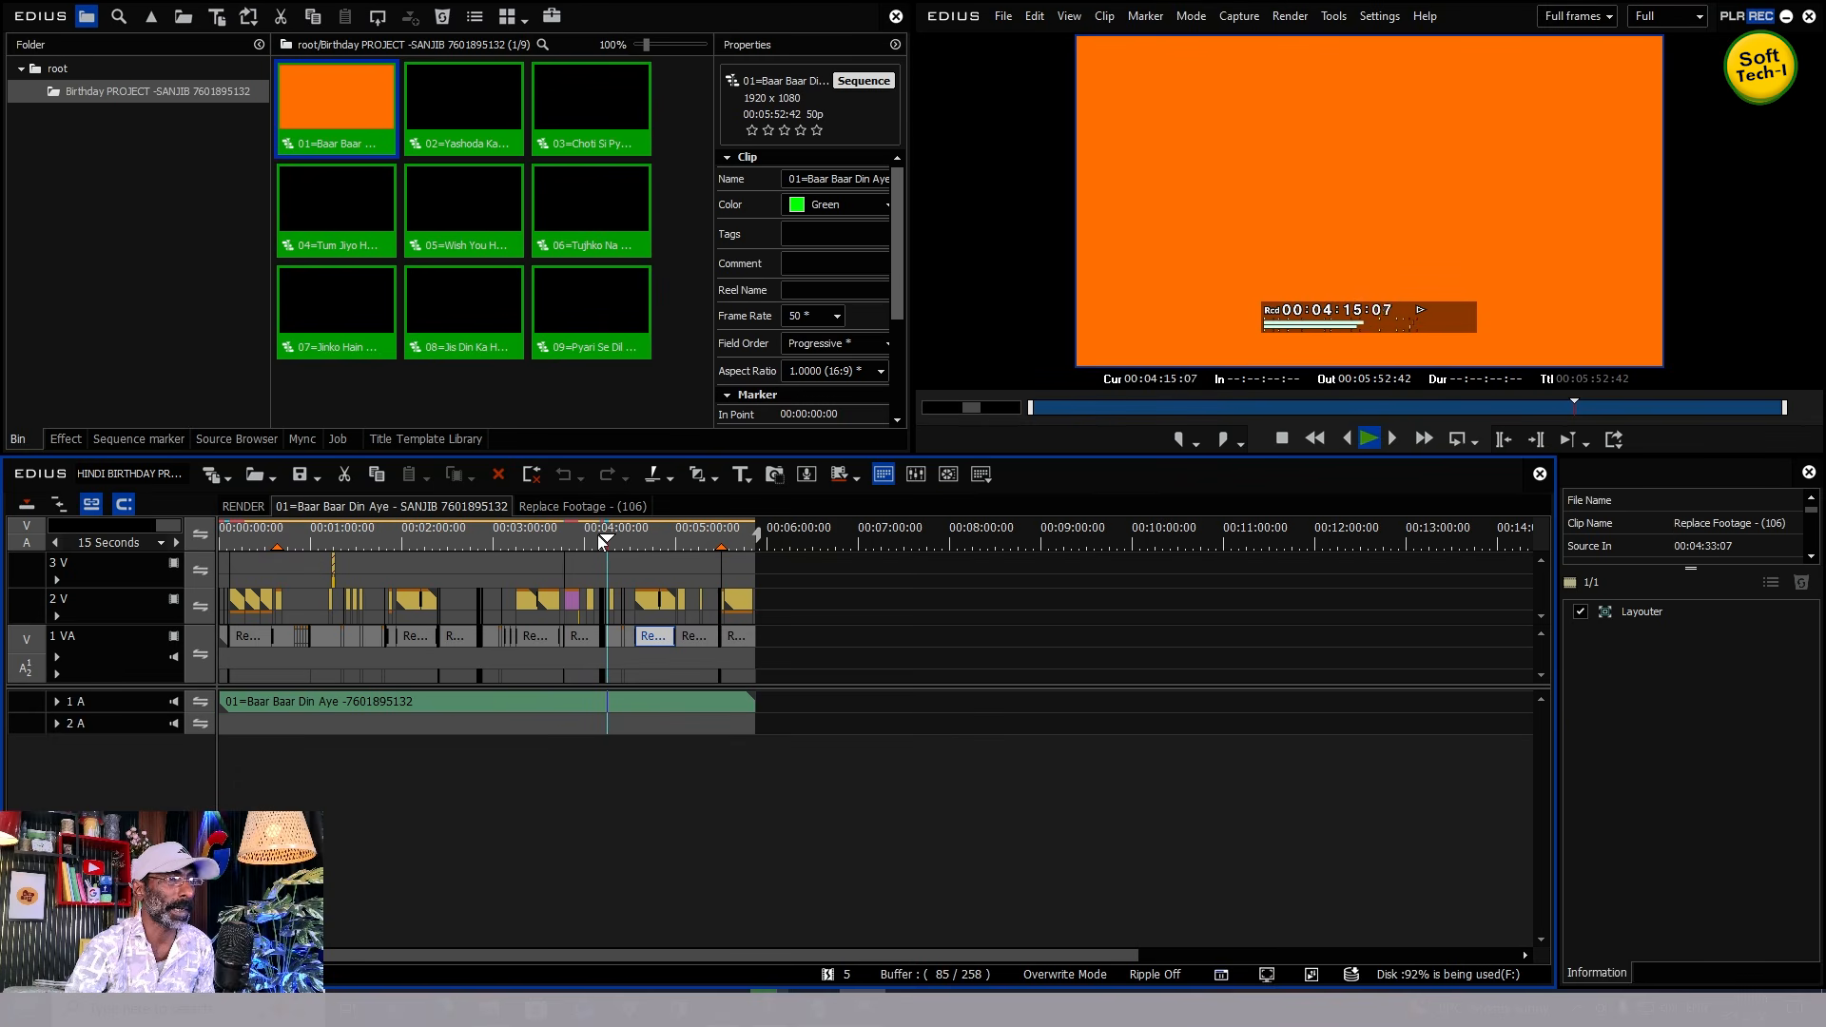
key(space)
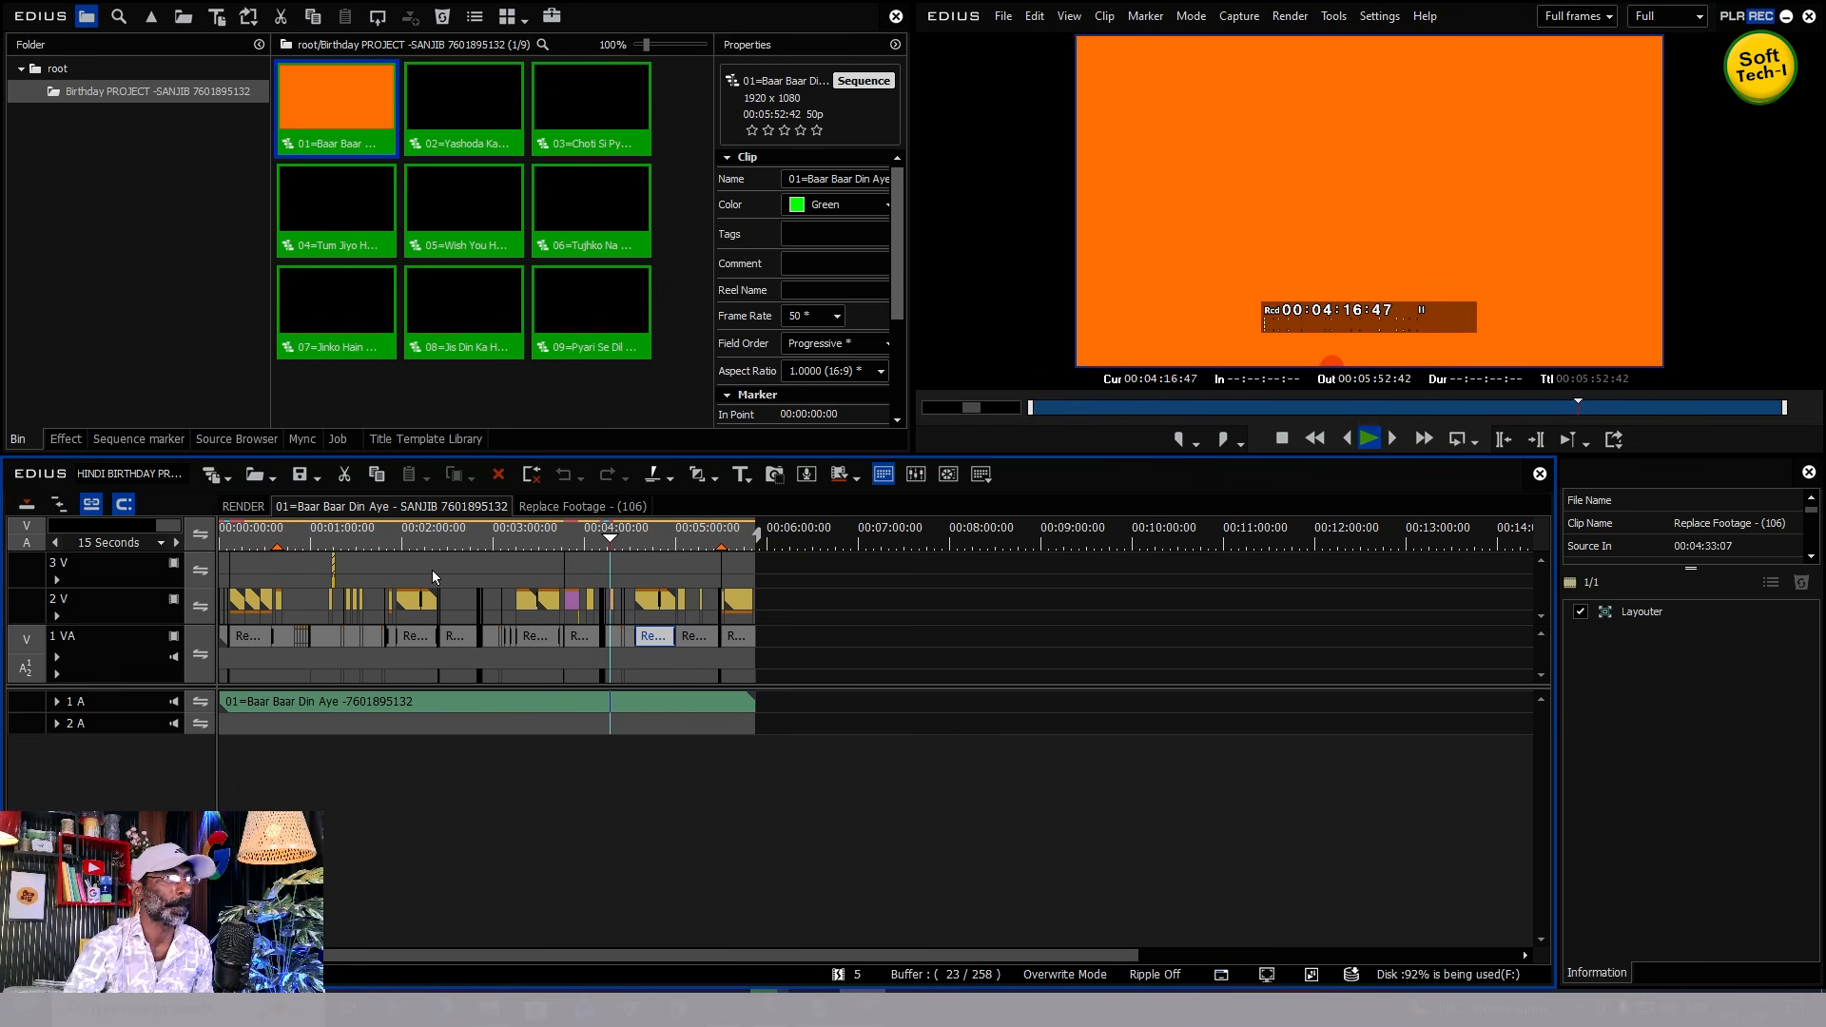
- Open the 02=Yashoda Ka Nand Lala sequence and its nested Replace Footage - (107) sequence
click(439, 143)
double_click(463, 106)
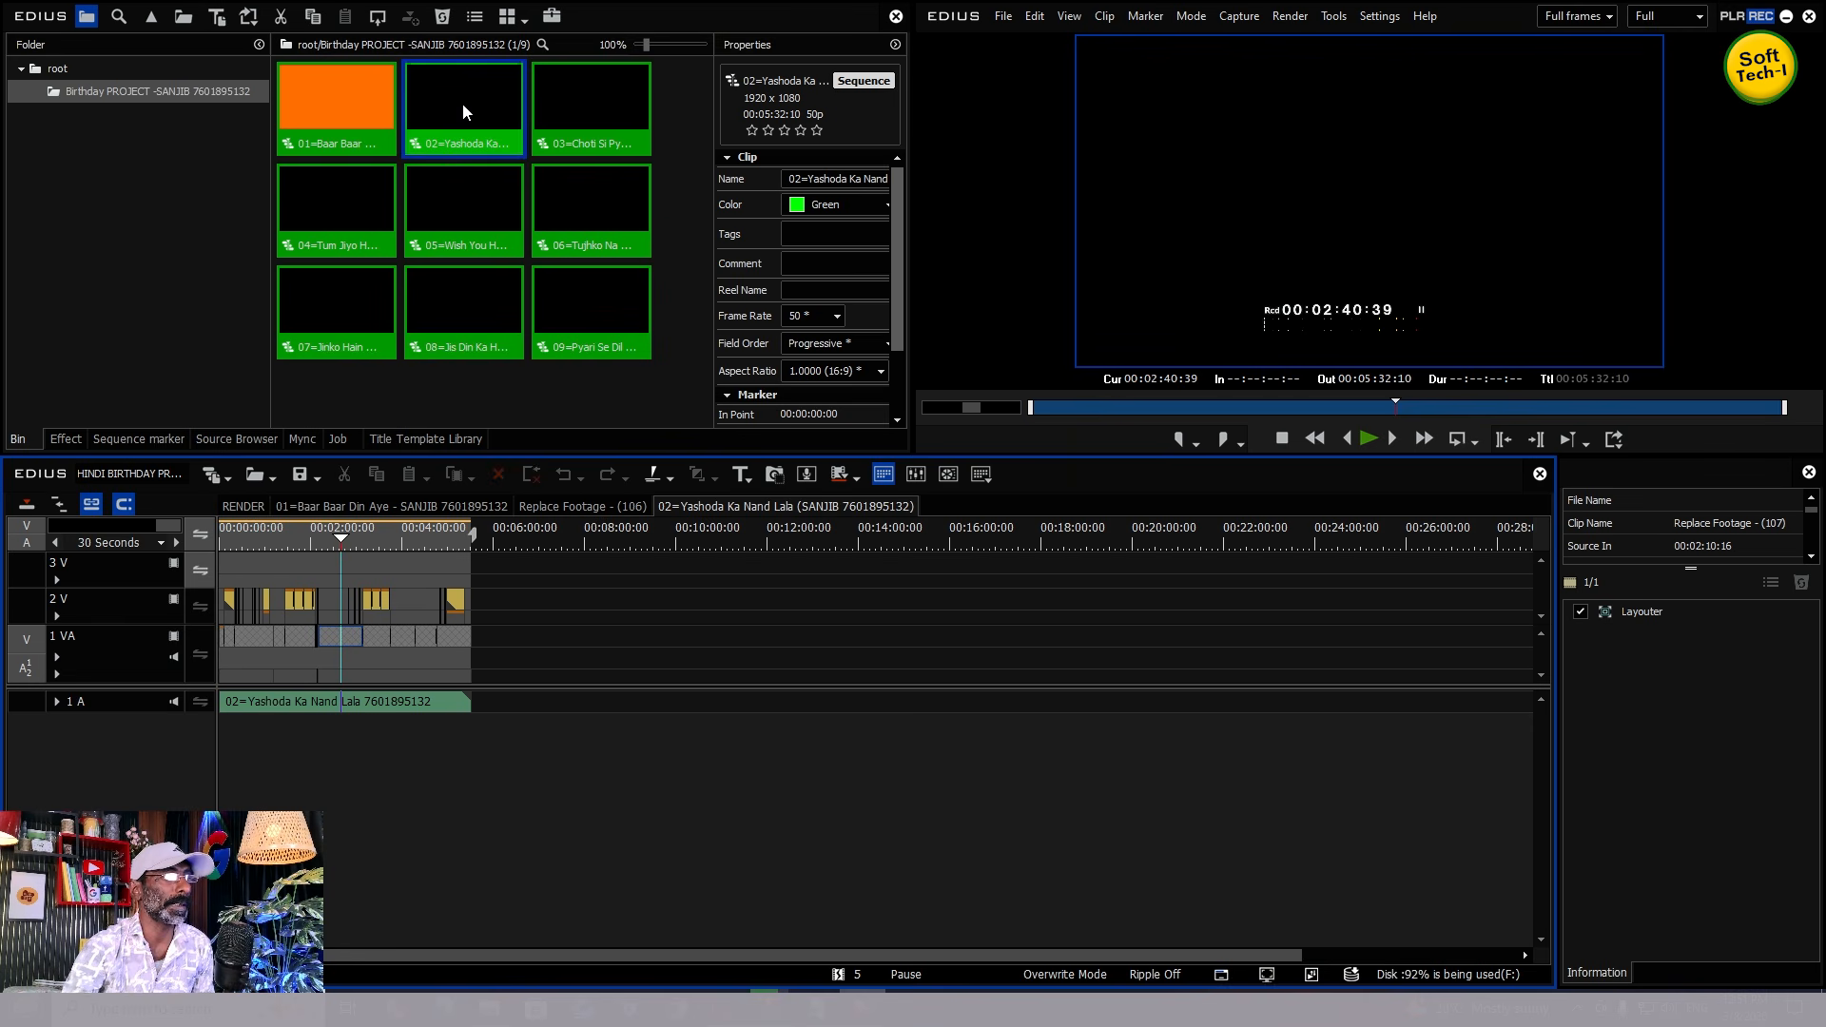
double_click(358, 639)
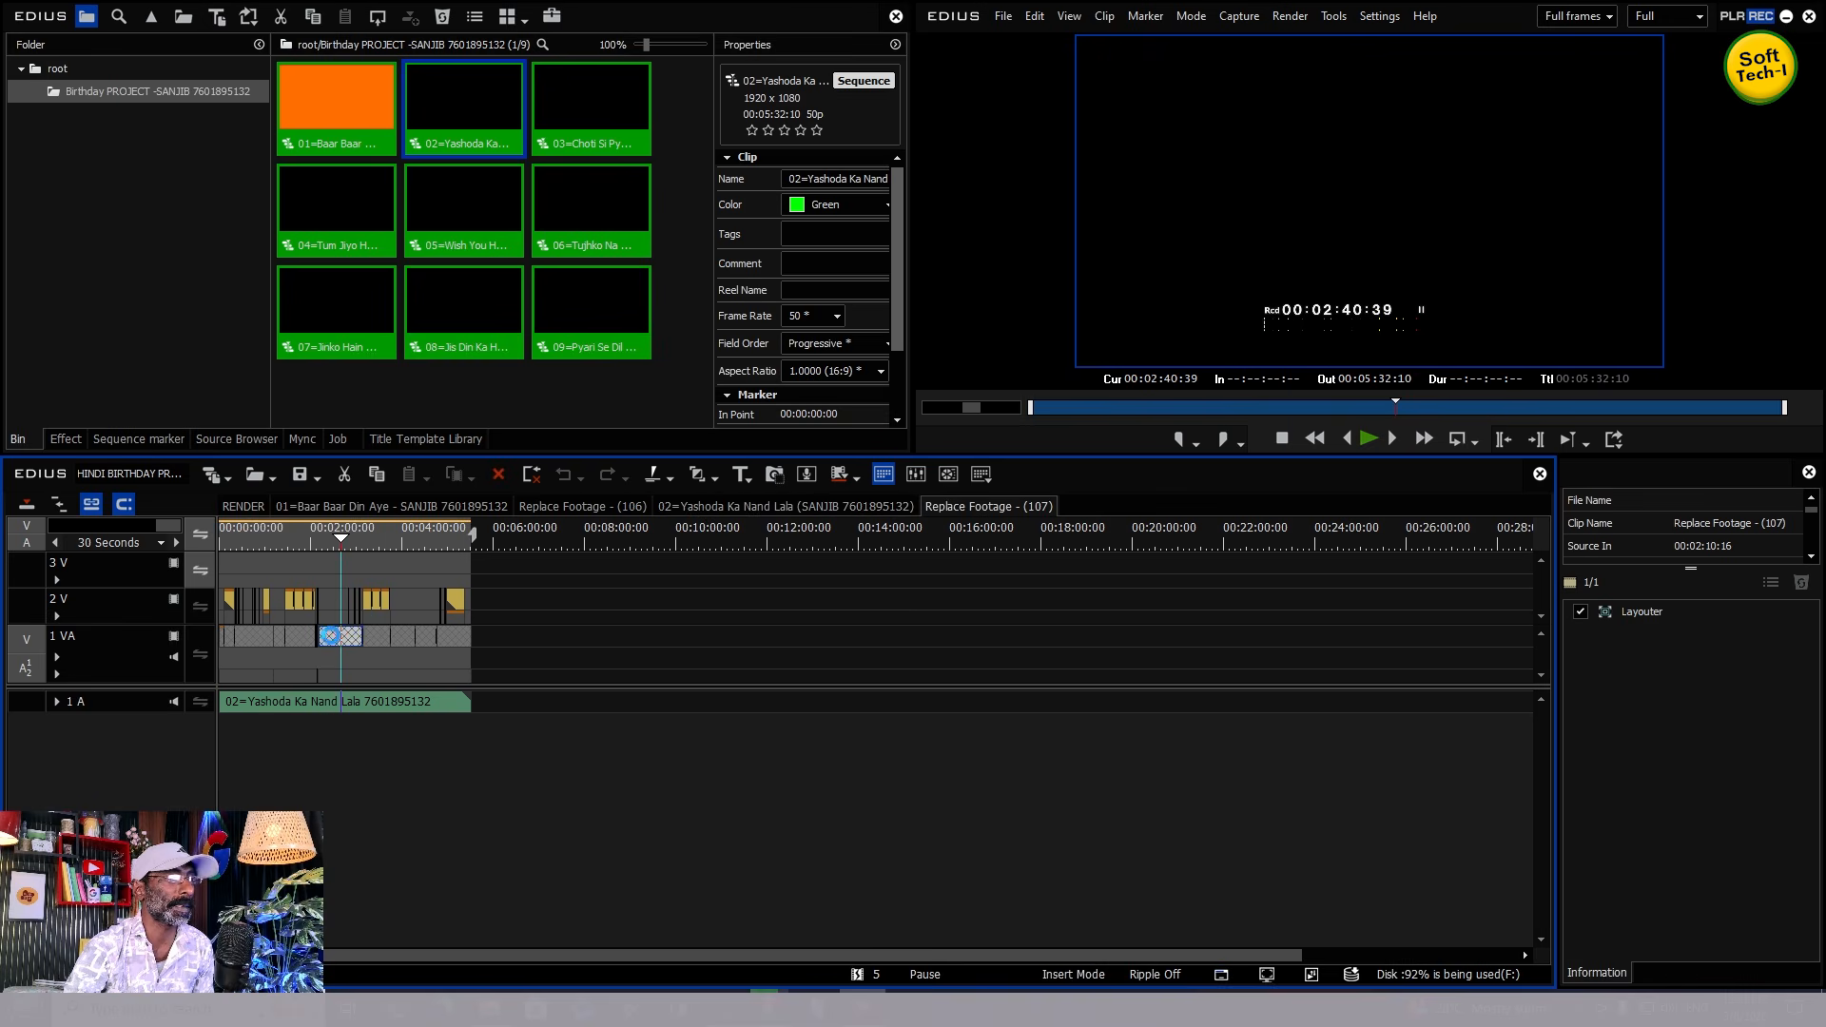
- Add a blue Color Matte at the start of track 1 VA and extend it to the 00:05:32:10 marker
drag(251, 538, 725, 526)
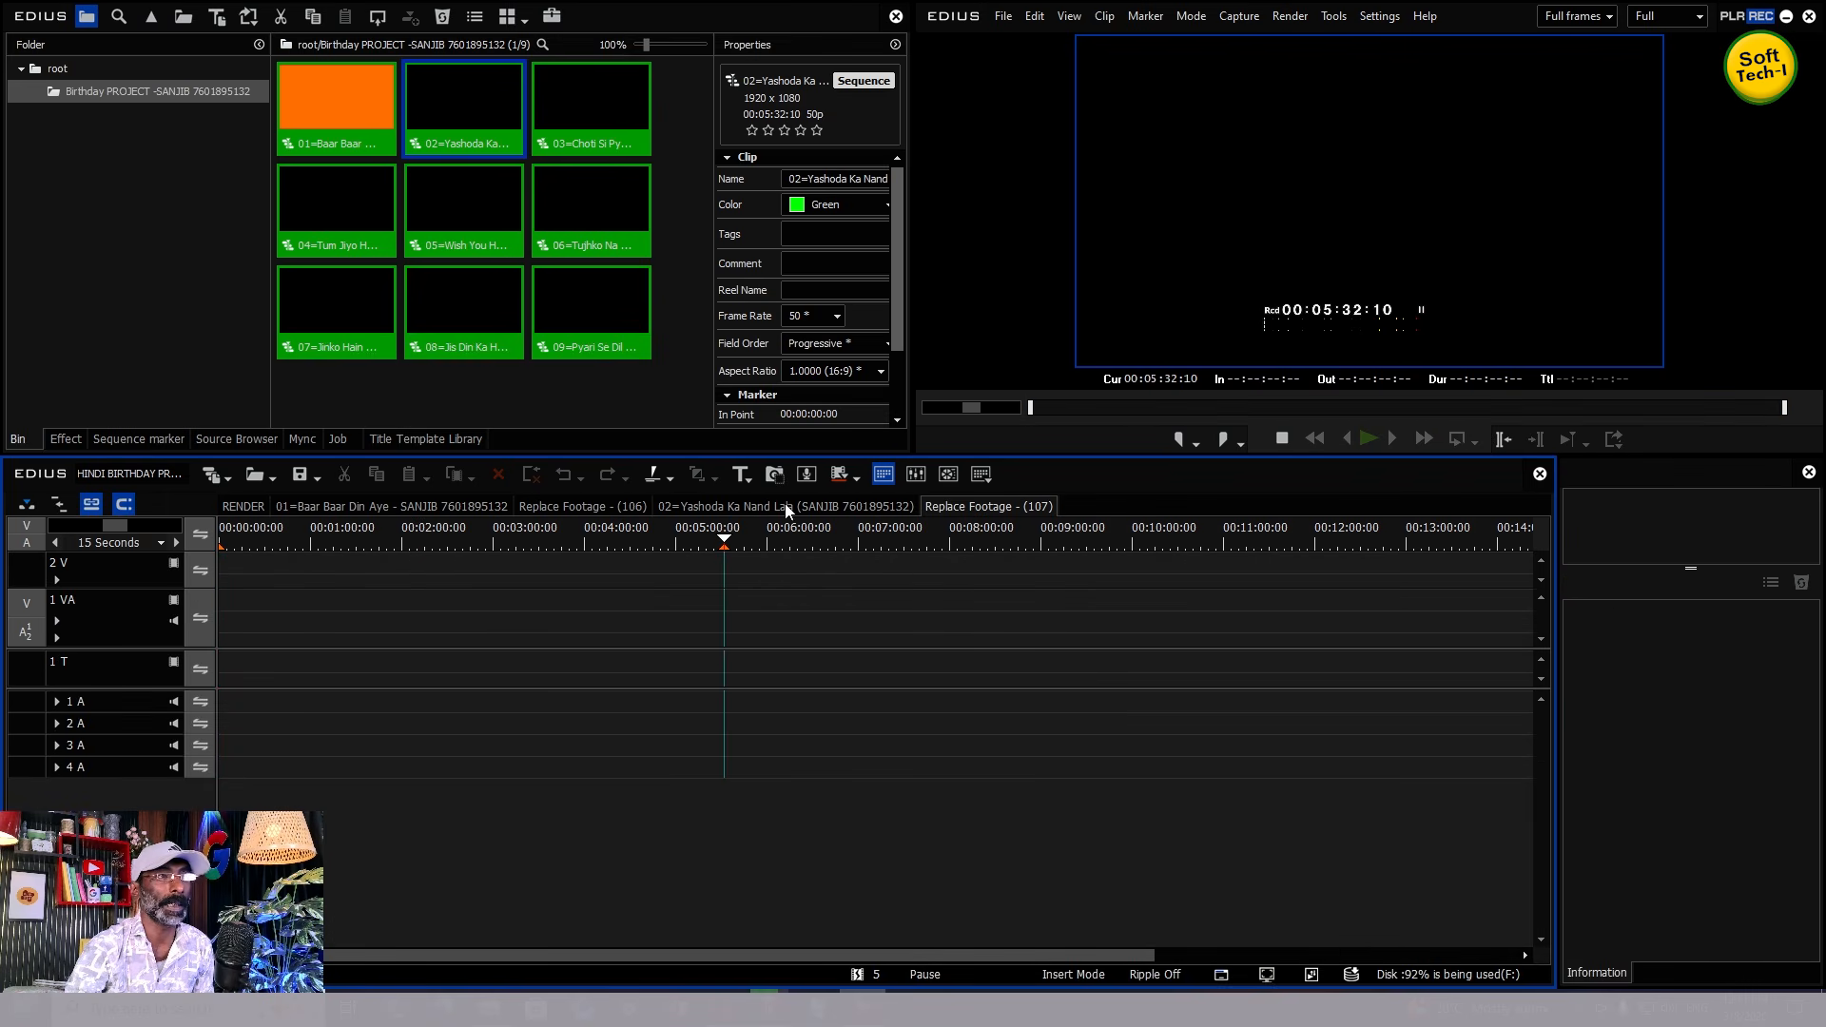
key(Home)
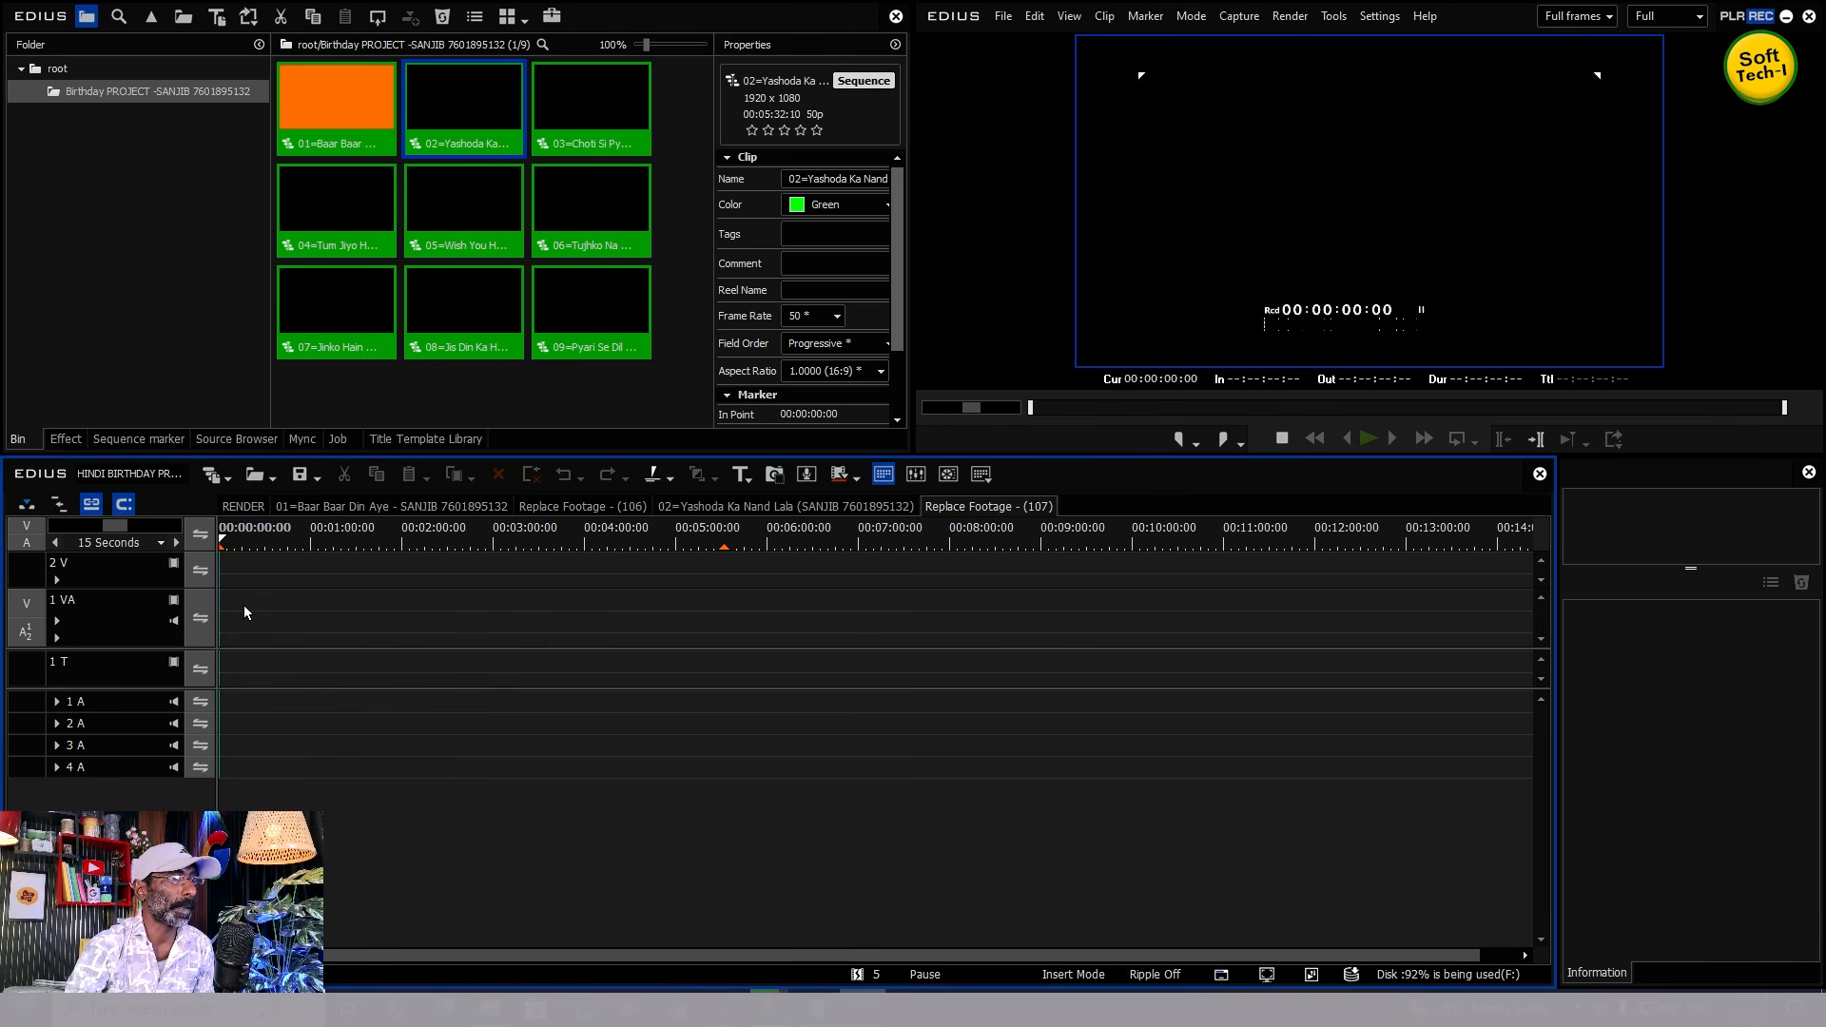
right_click(243, 605)
mouse_move(328, 618)
click(567, 642)
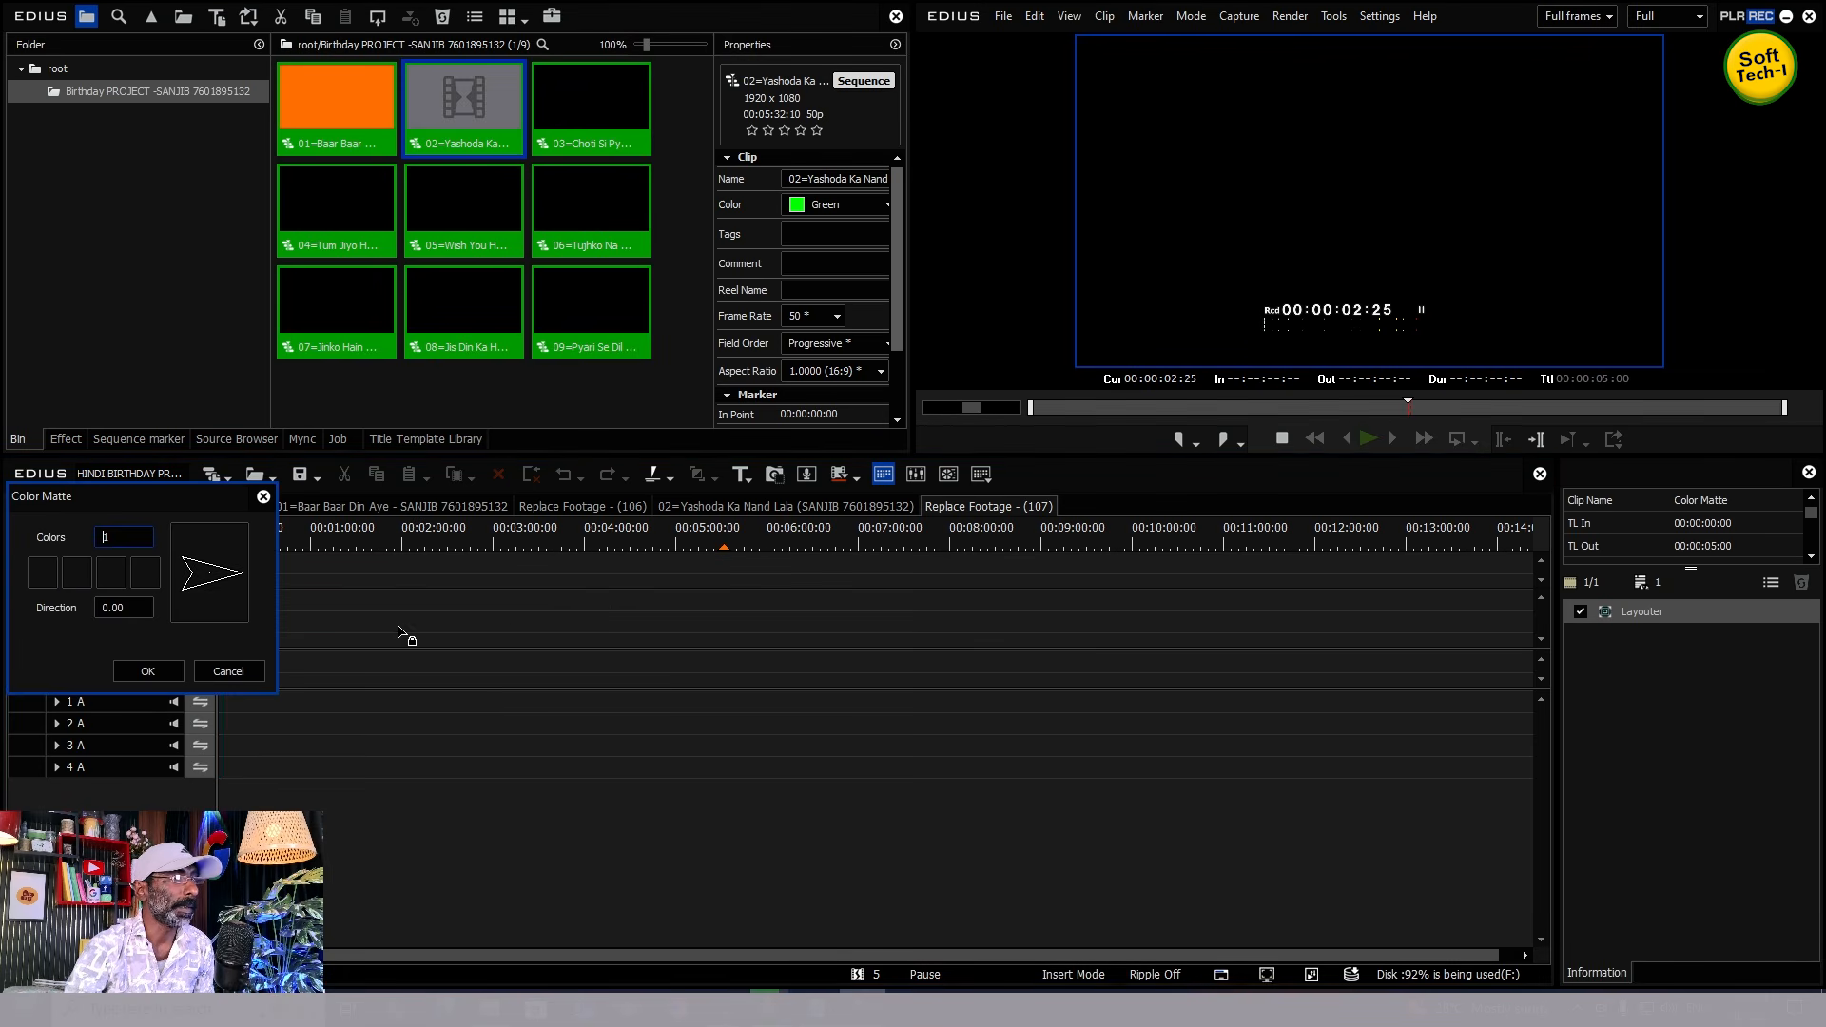
click(43, 582)
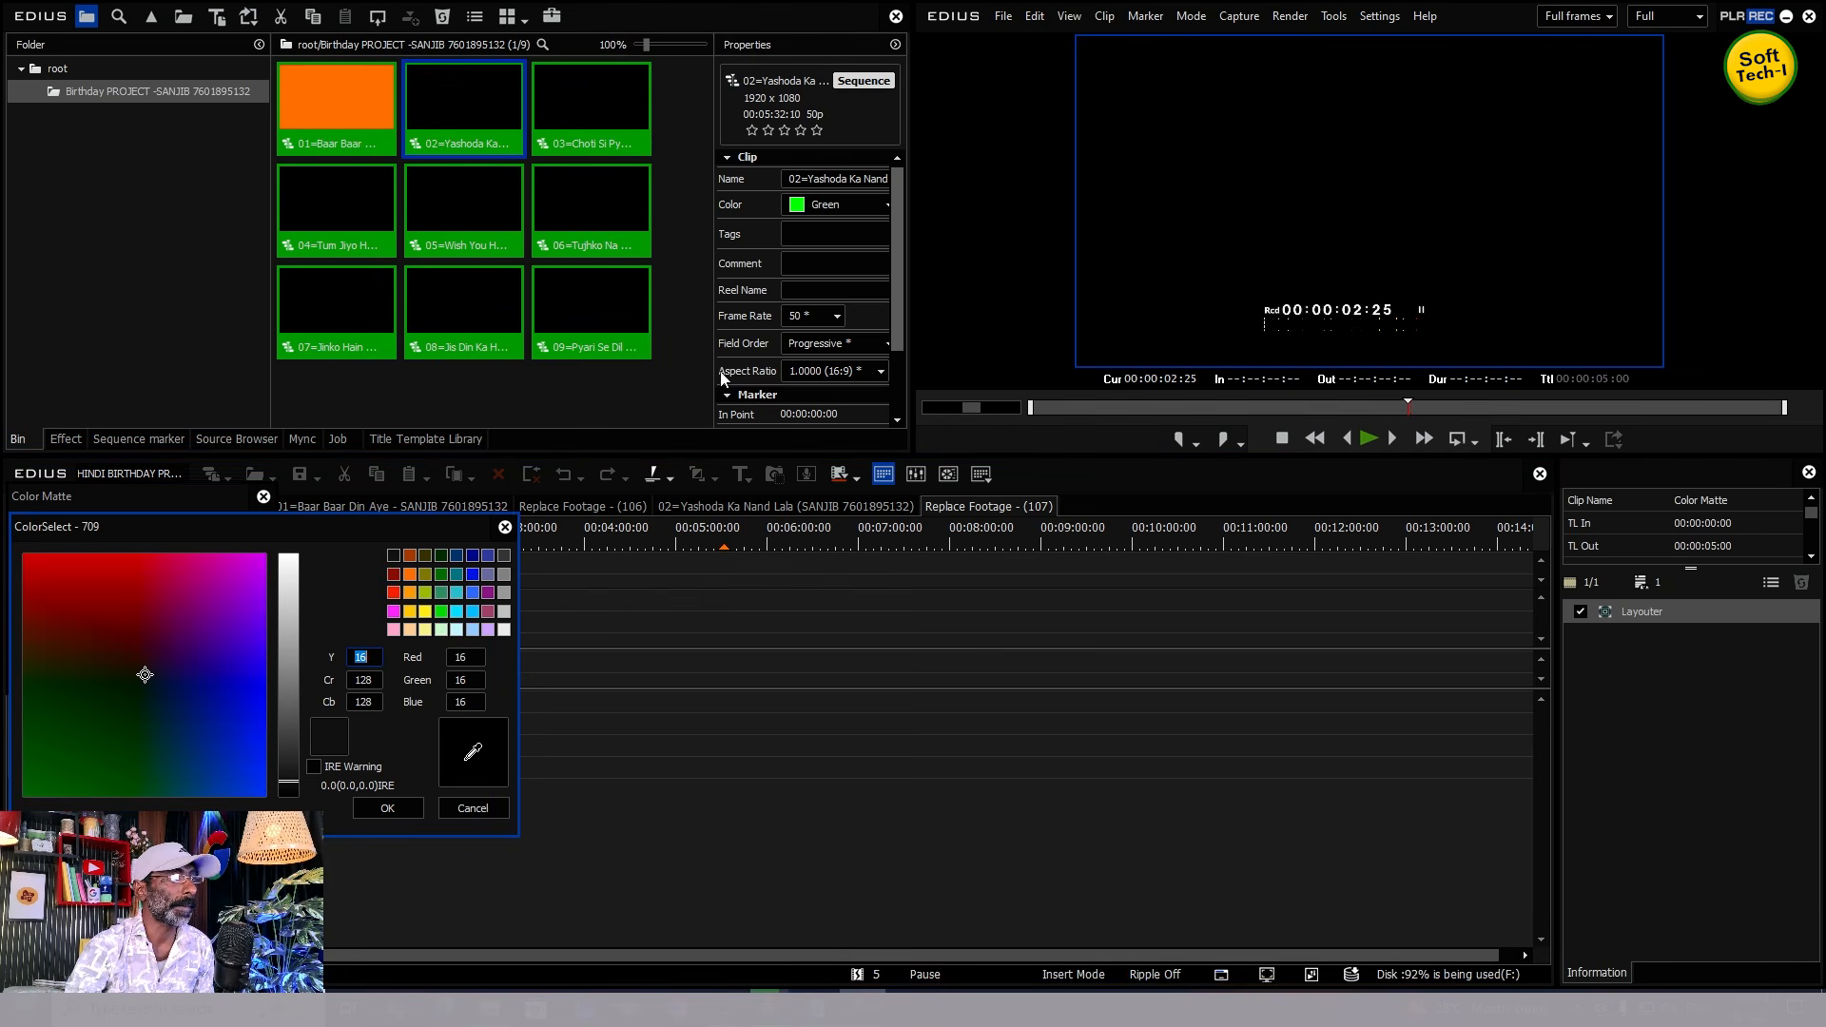
click(472, 593)
click(388, 808)
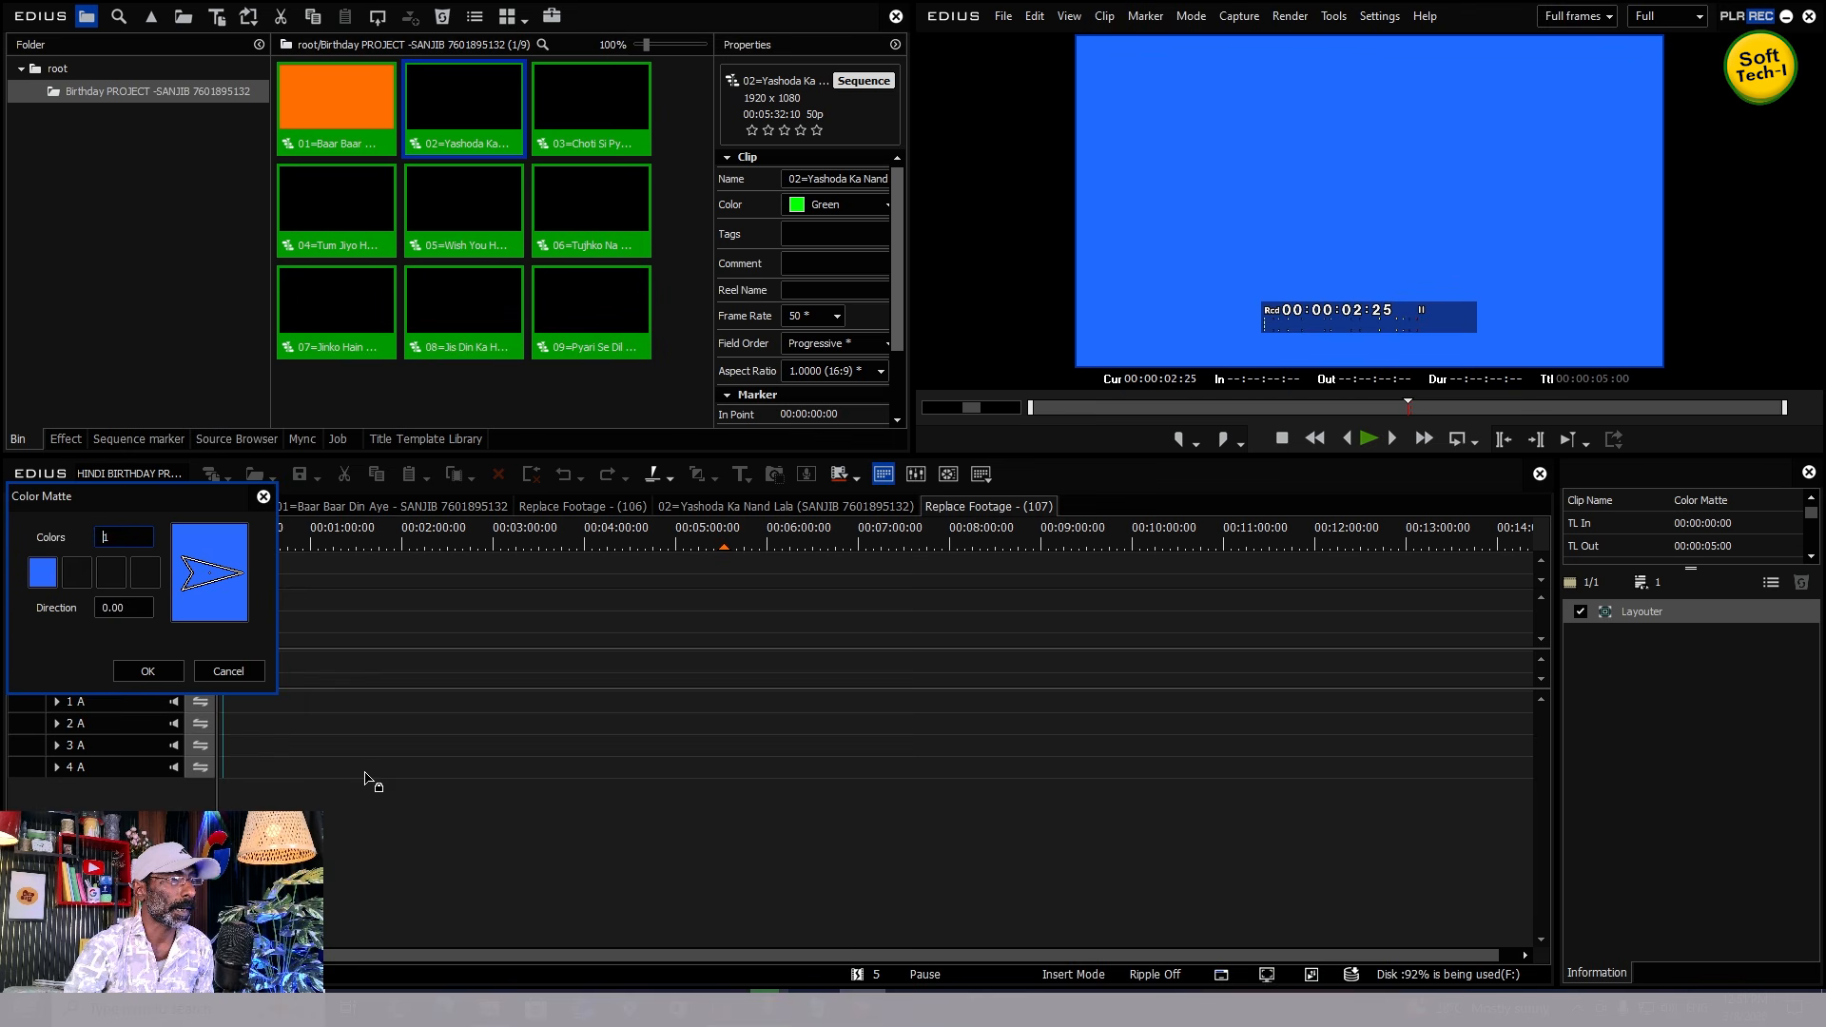
click(157, 675)
drag(230, 608, 725, 608)
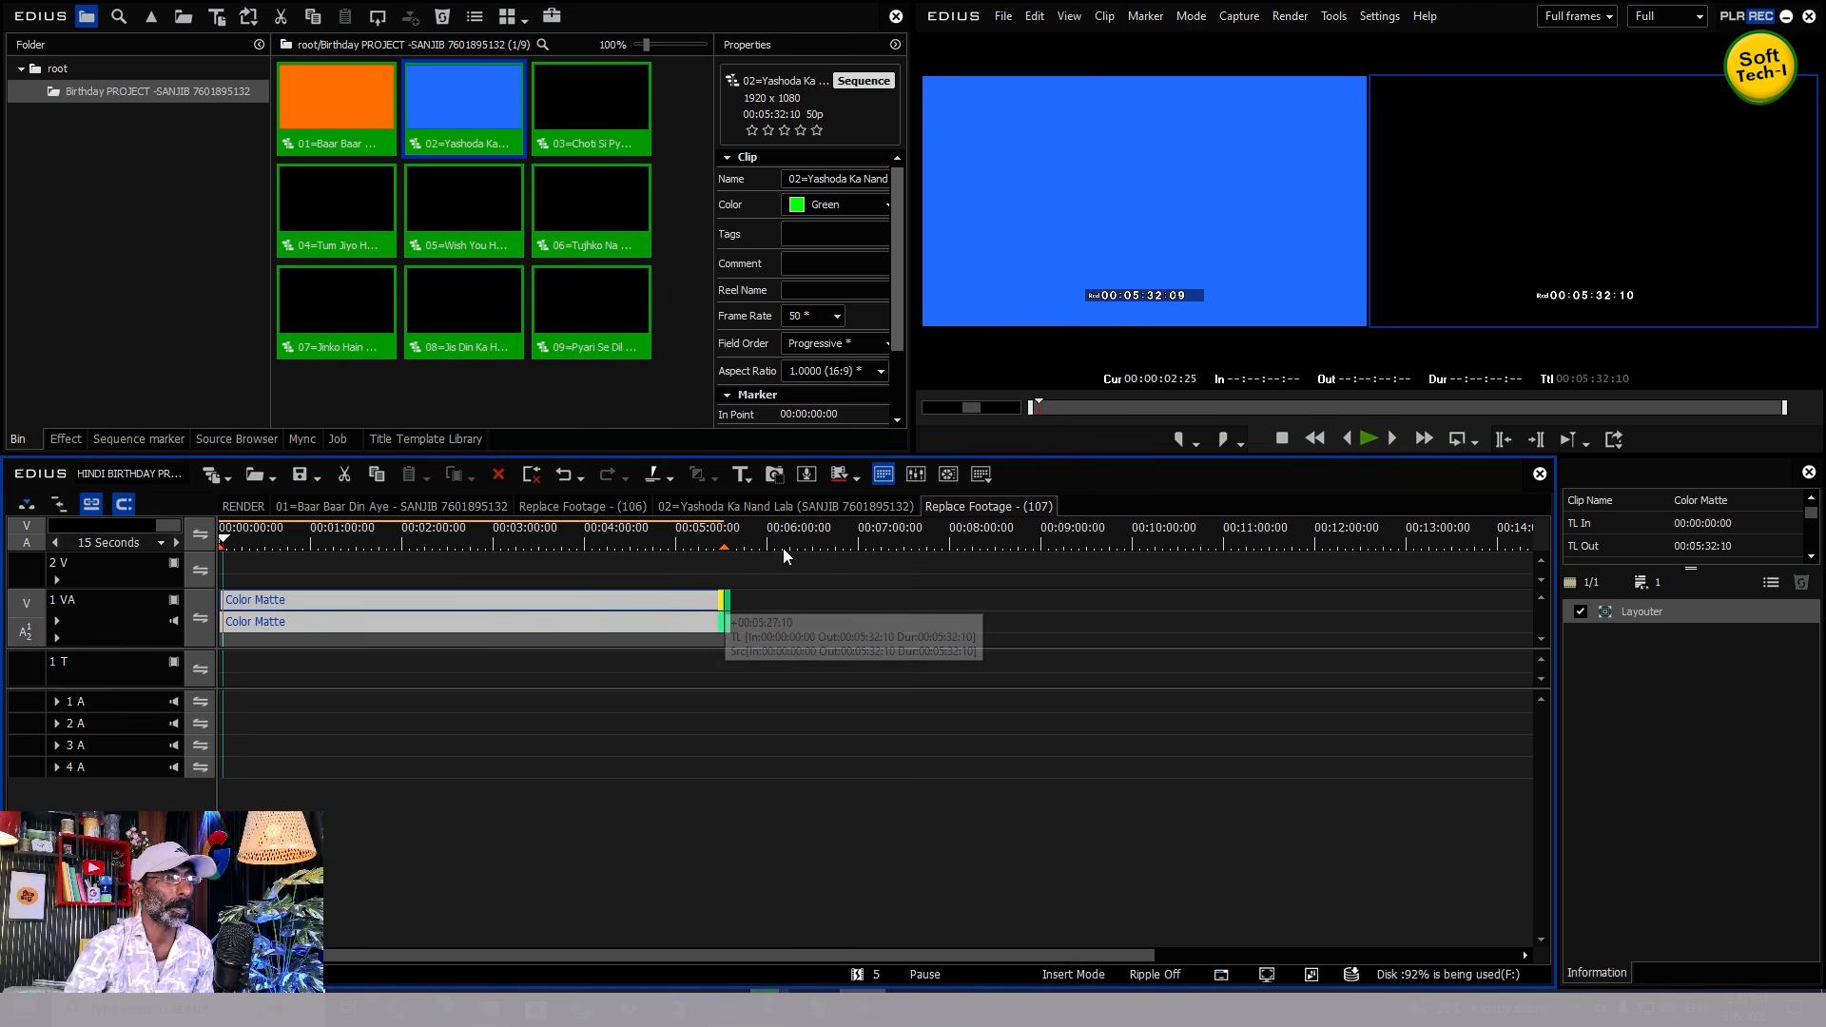
- Return to the 02=Yashoda Ka Nand Lala sequence, set the timeline scale to 10 seconds and preview its opening
click(828, 510)
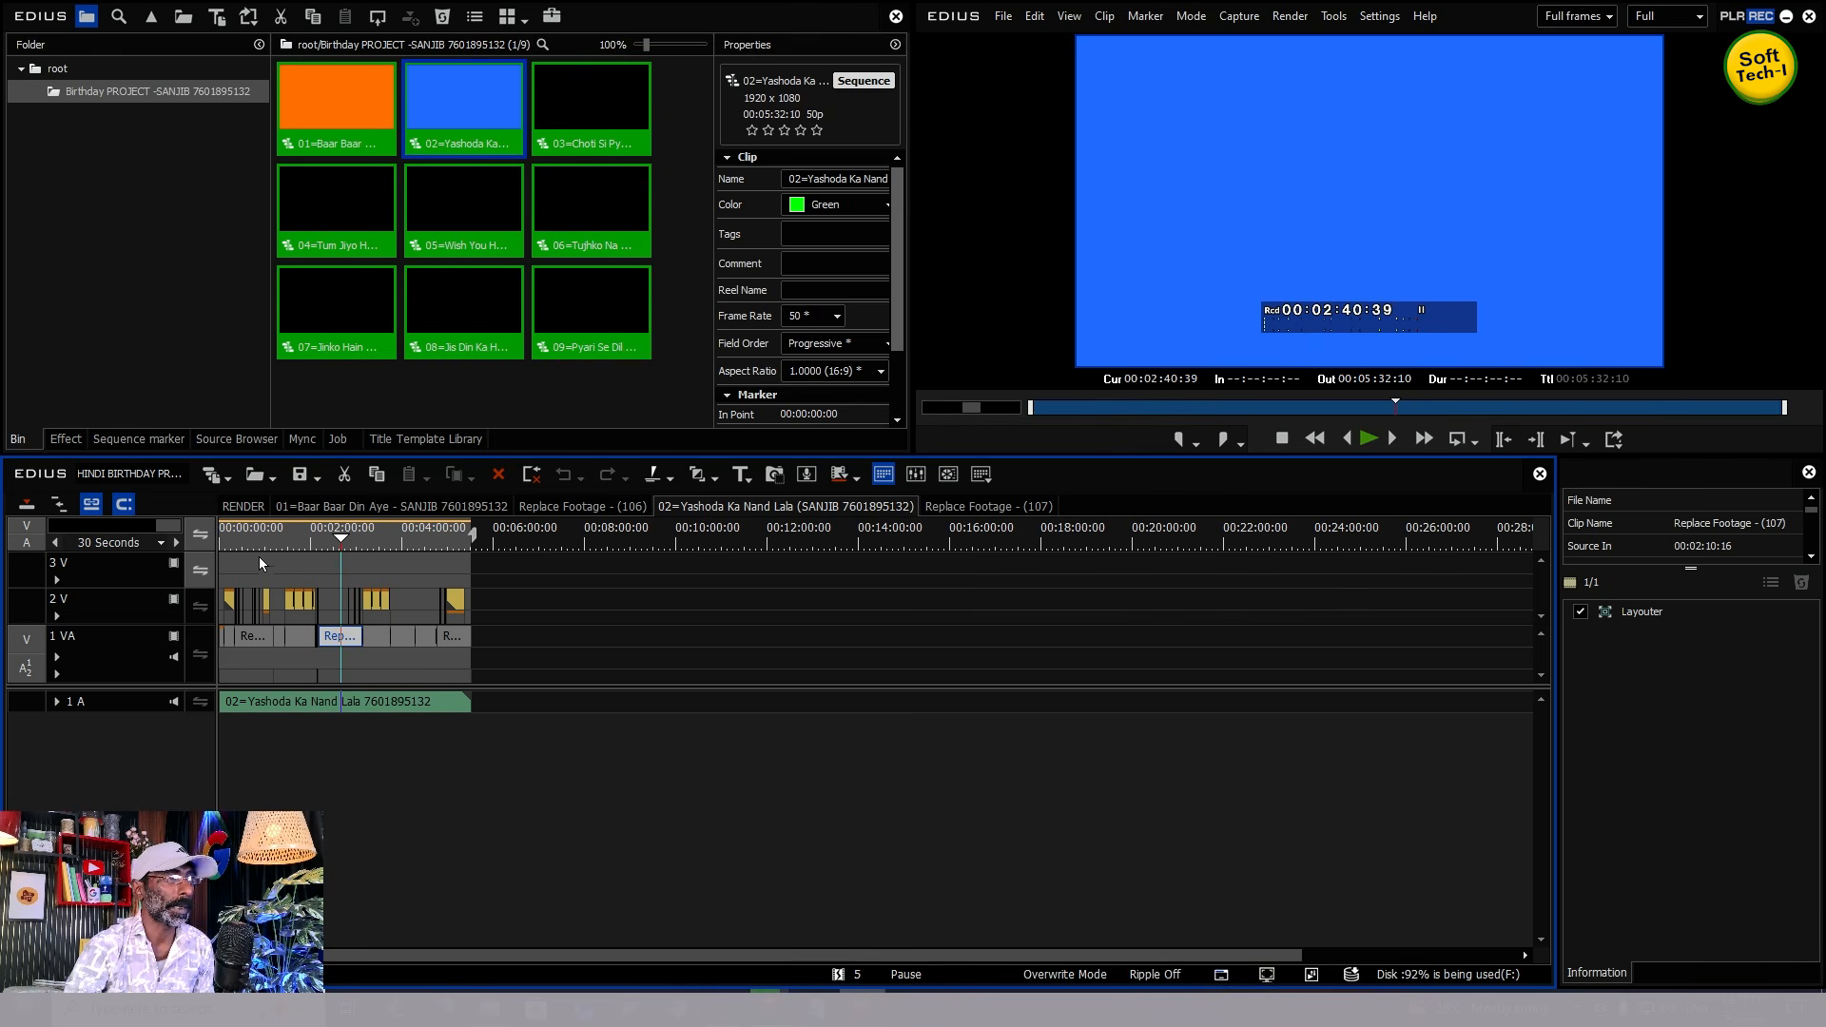
click(220, 530)
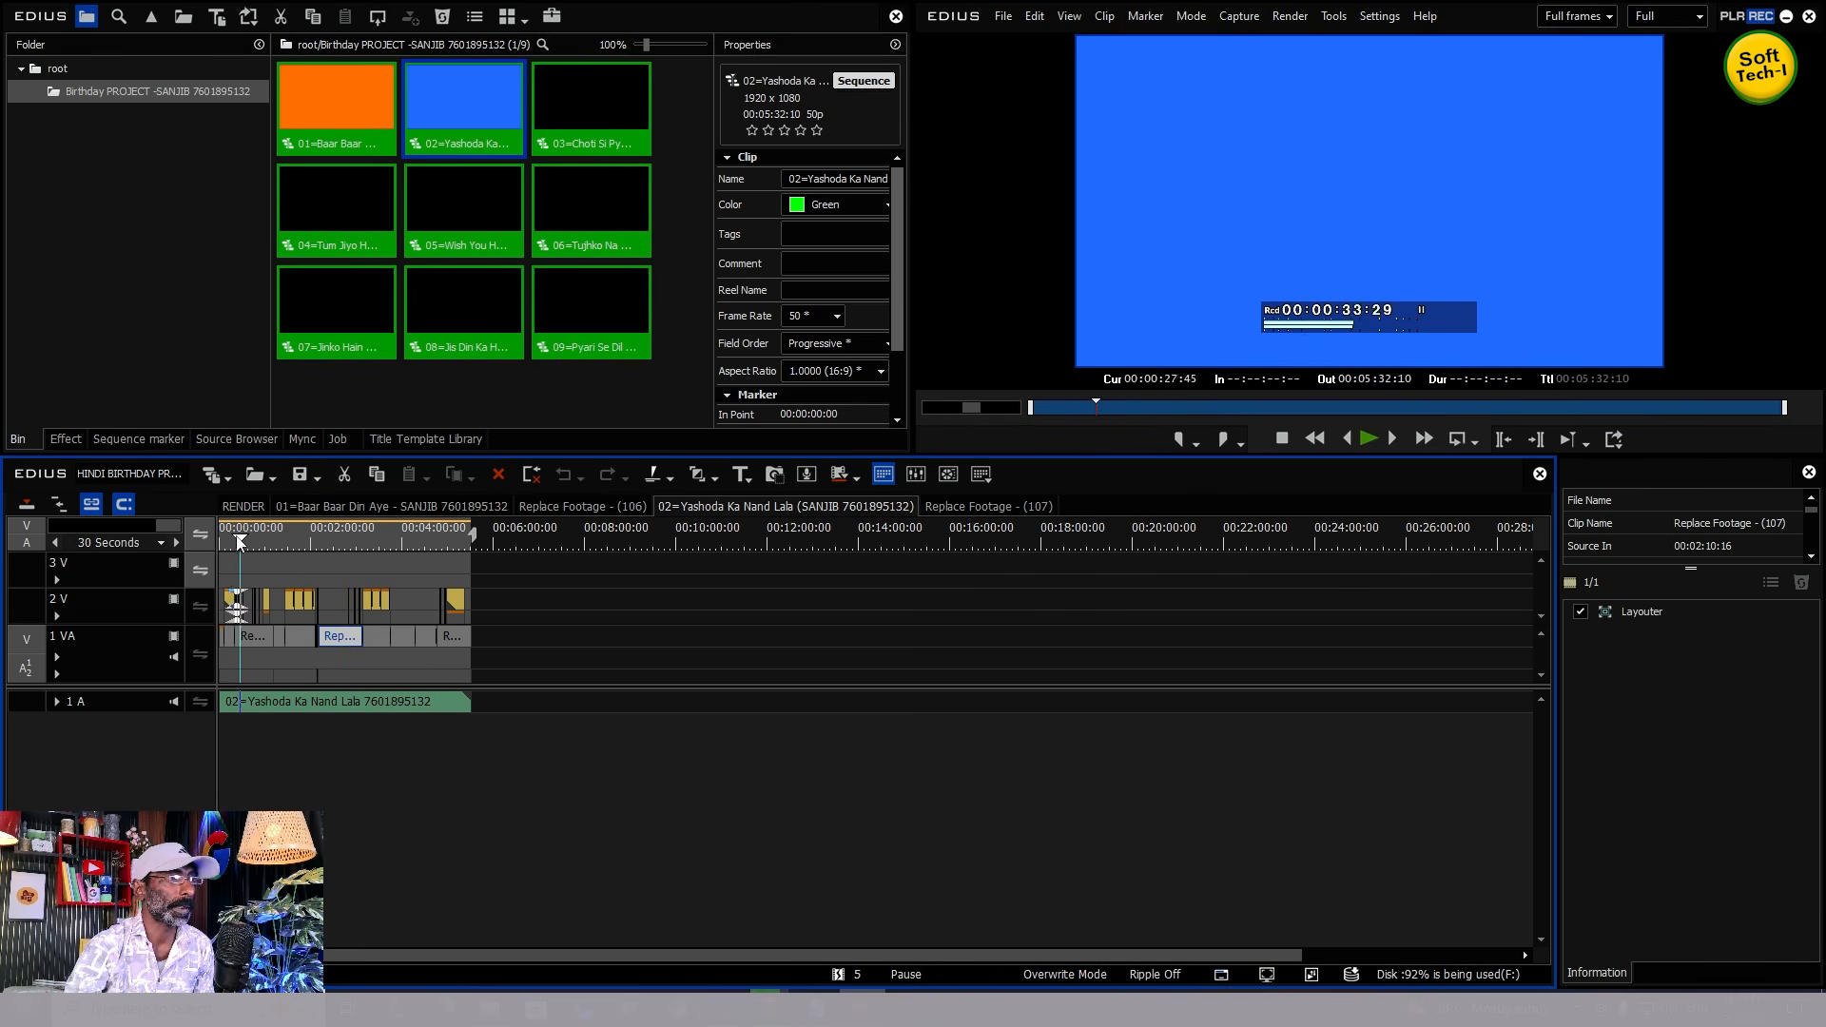
click(56, 542)
click(56, 542)
key(space)
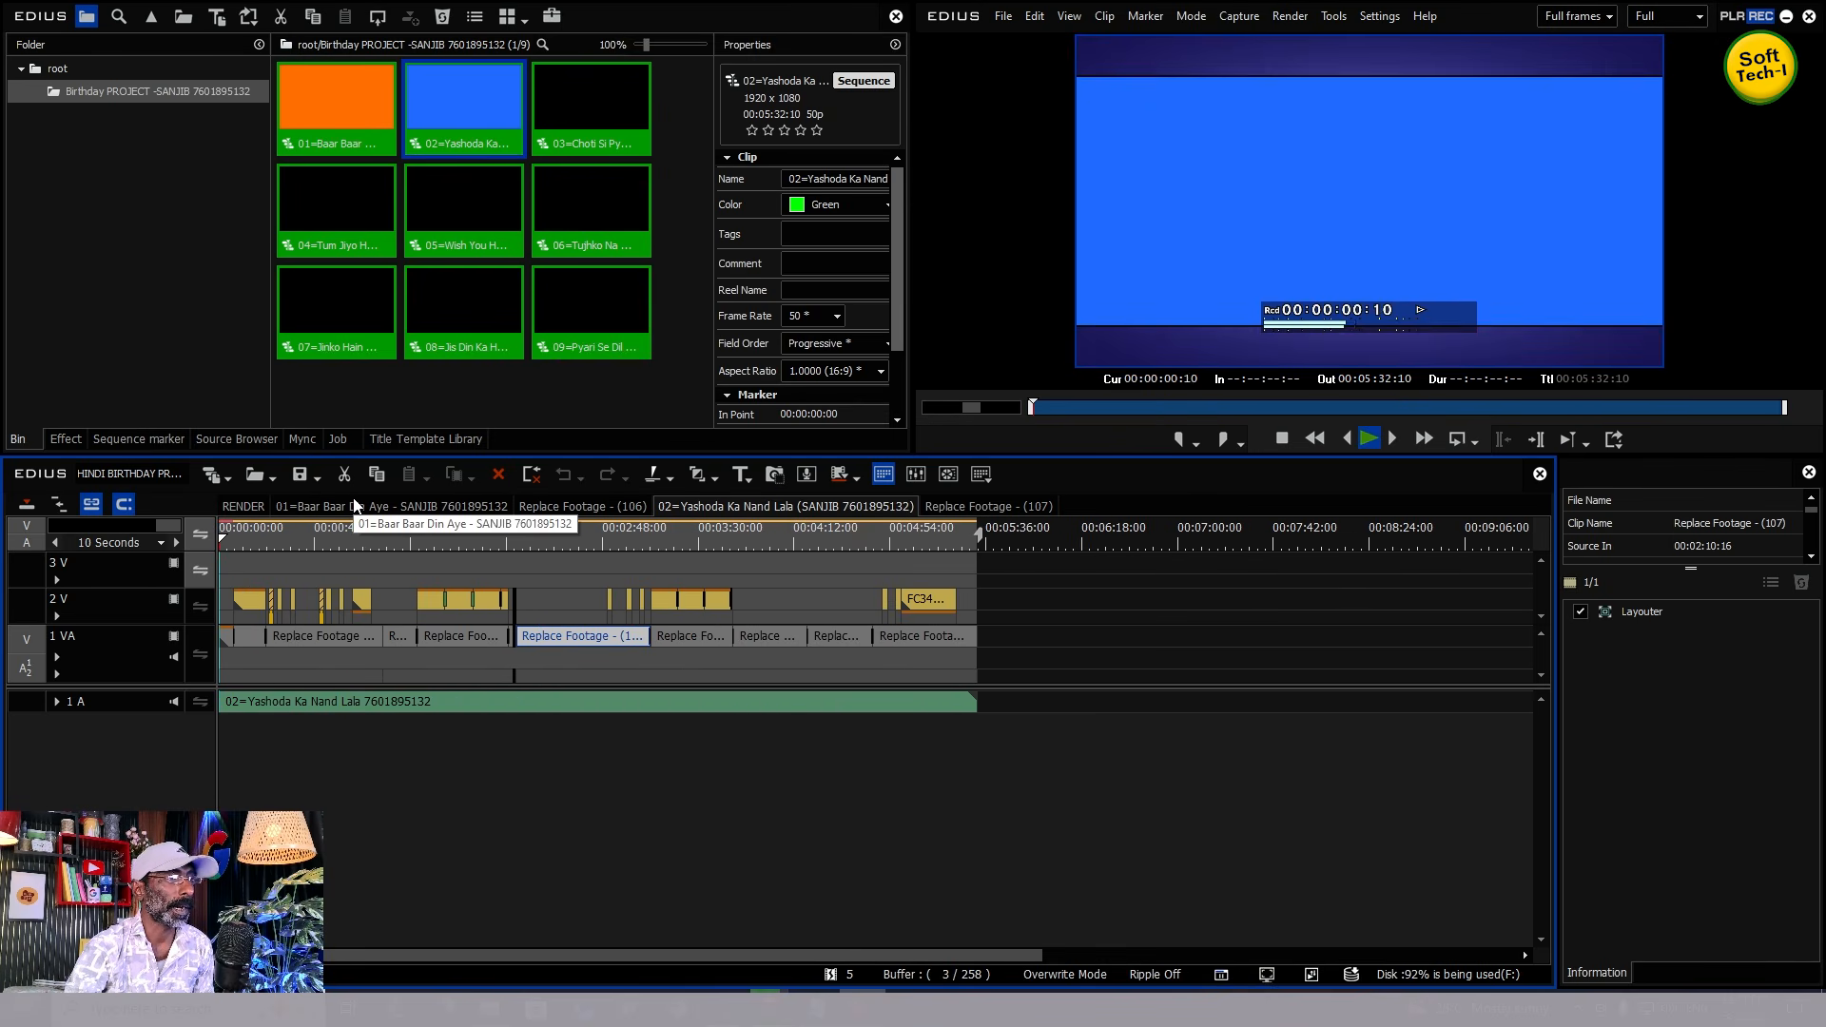
click(233, 538)
key(space)
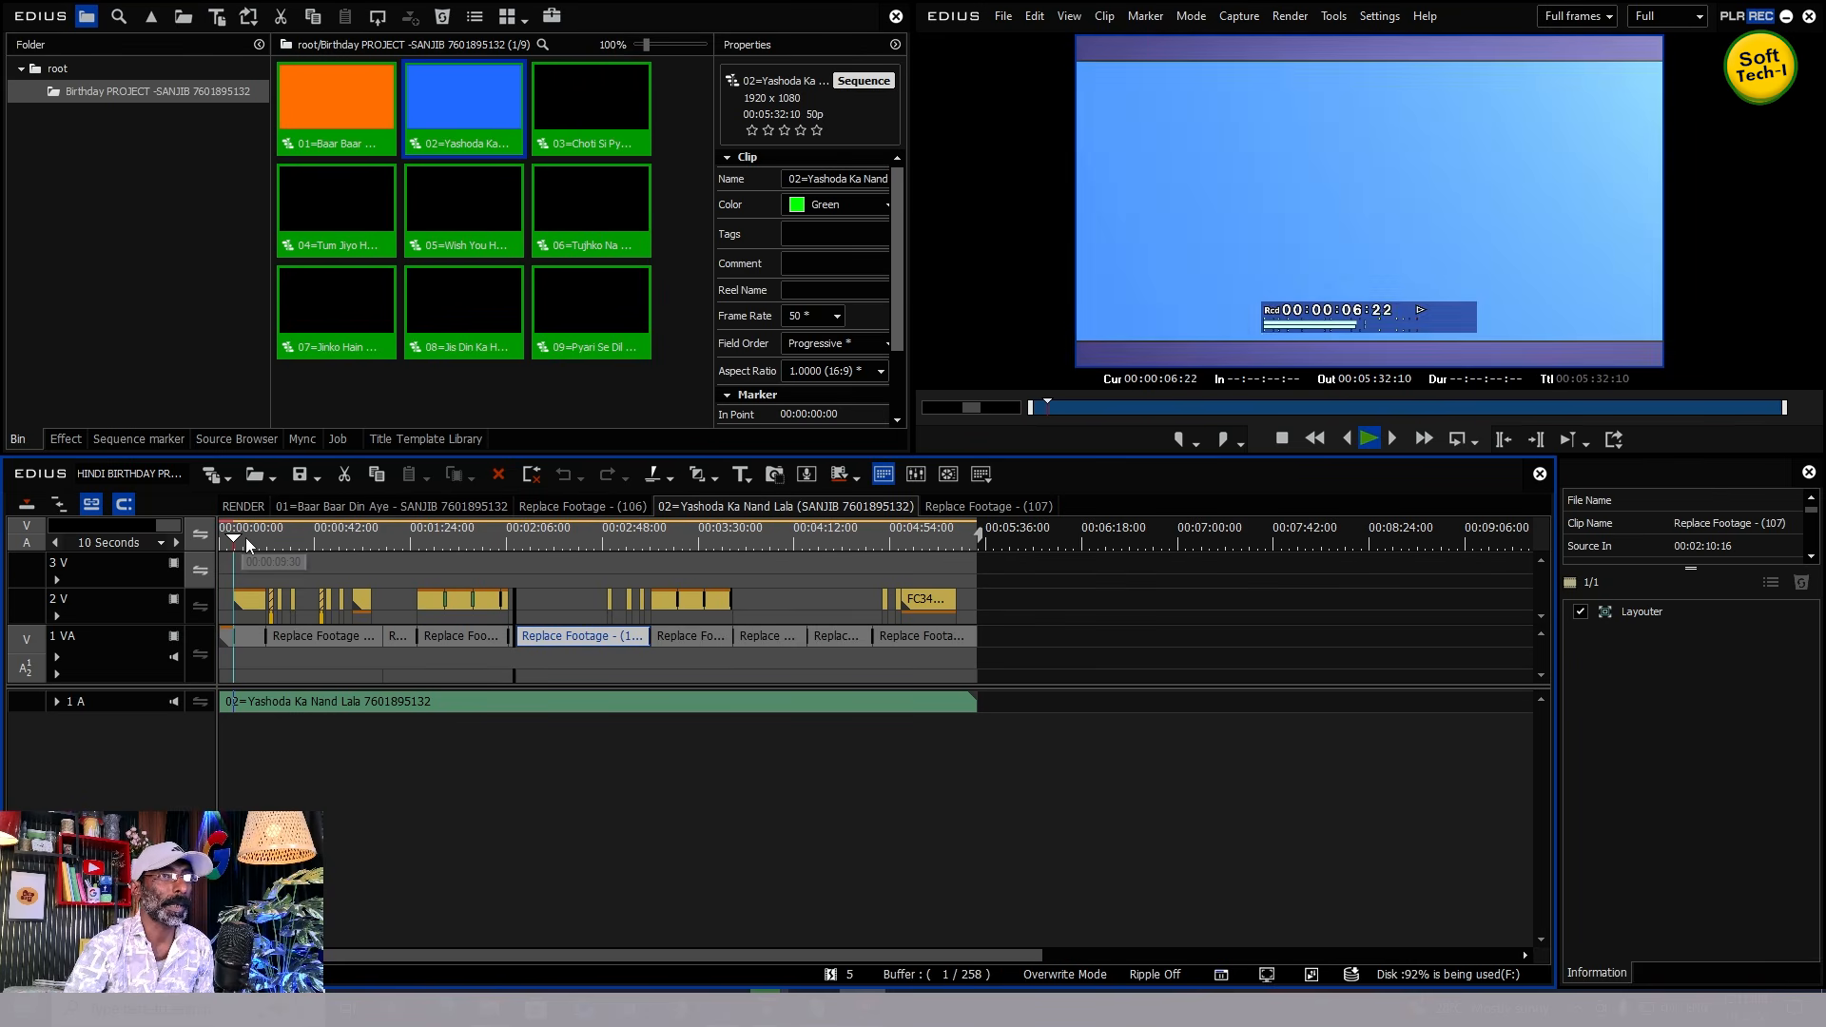
- Relink the lost B_01.mp4 clip to the 02 video in the BABY subfolder of the Desktop's G_S Footeg folder
double_click(271, 603)
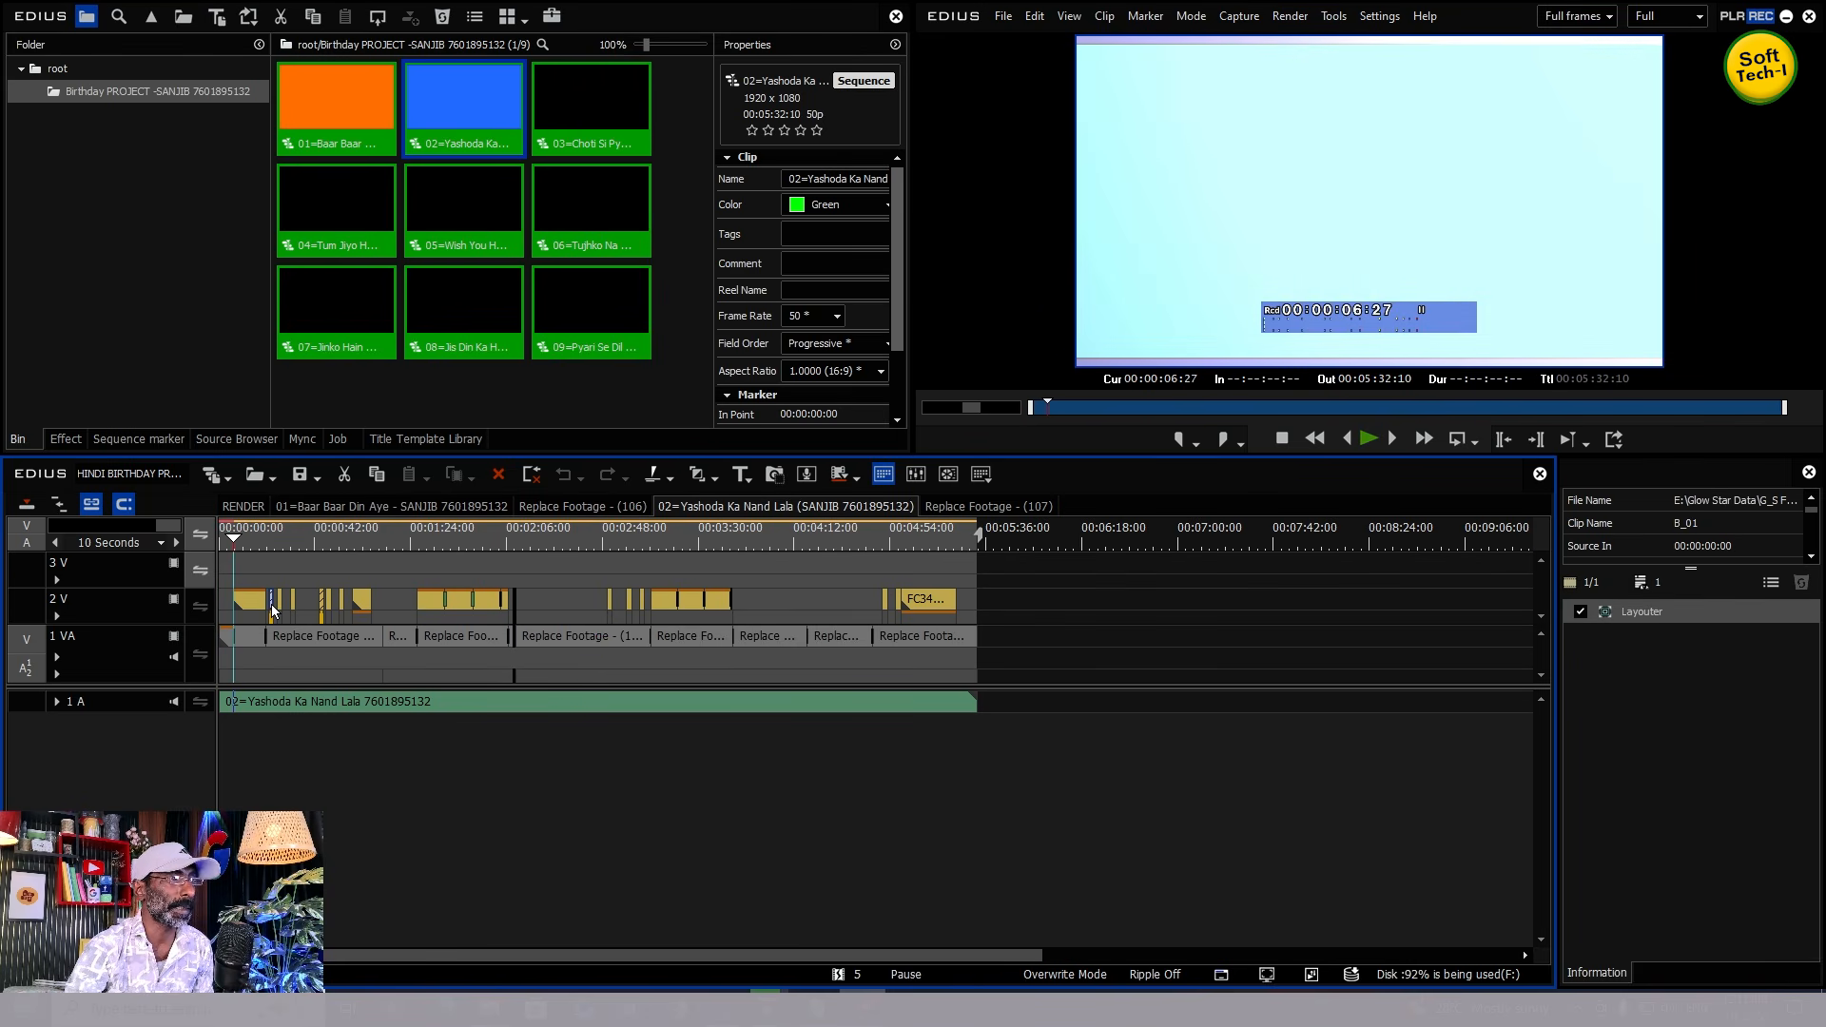
double_click(410, 174)
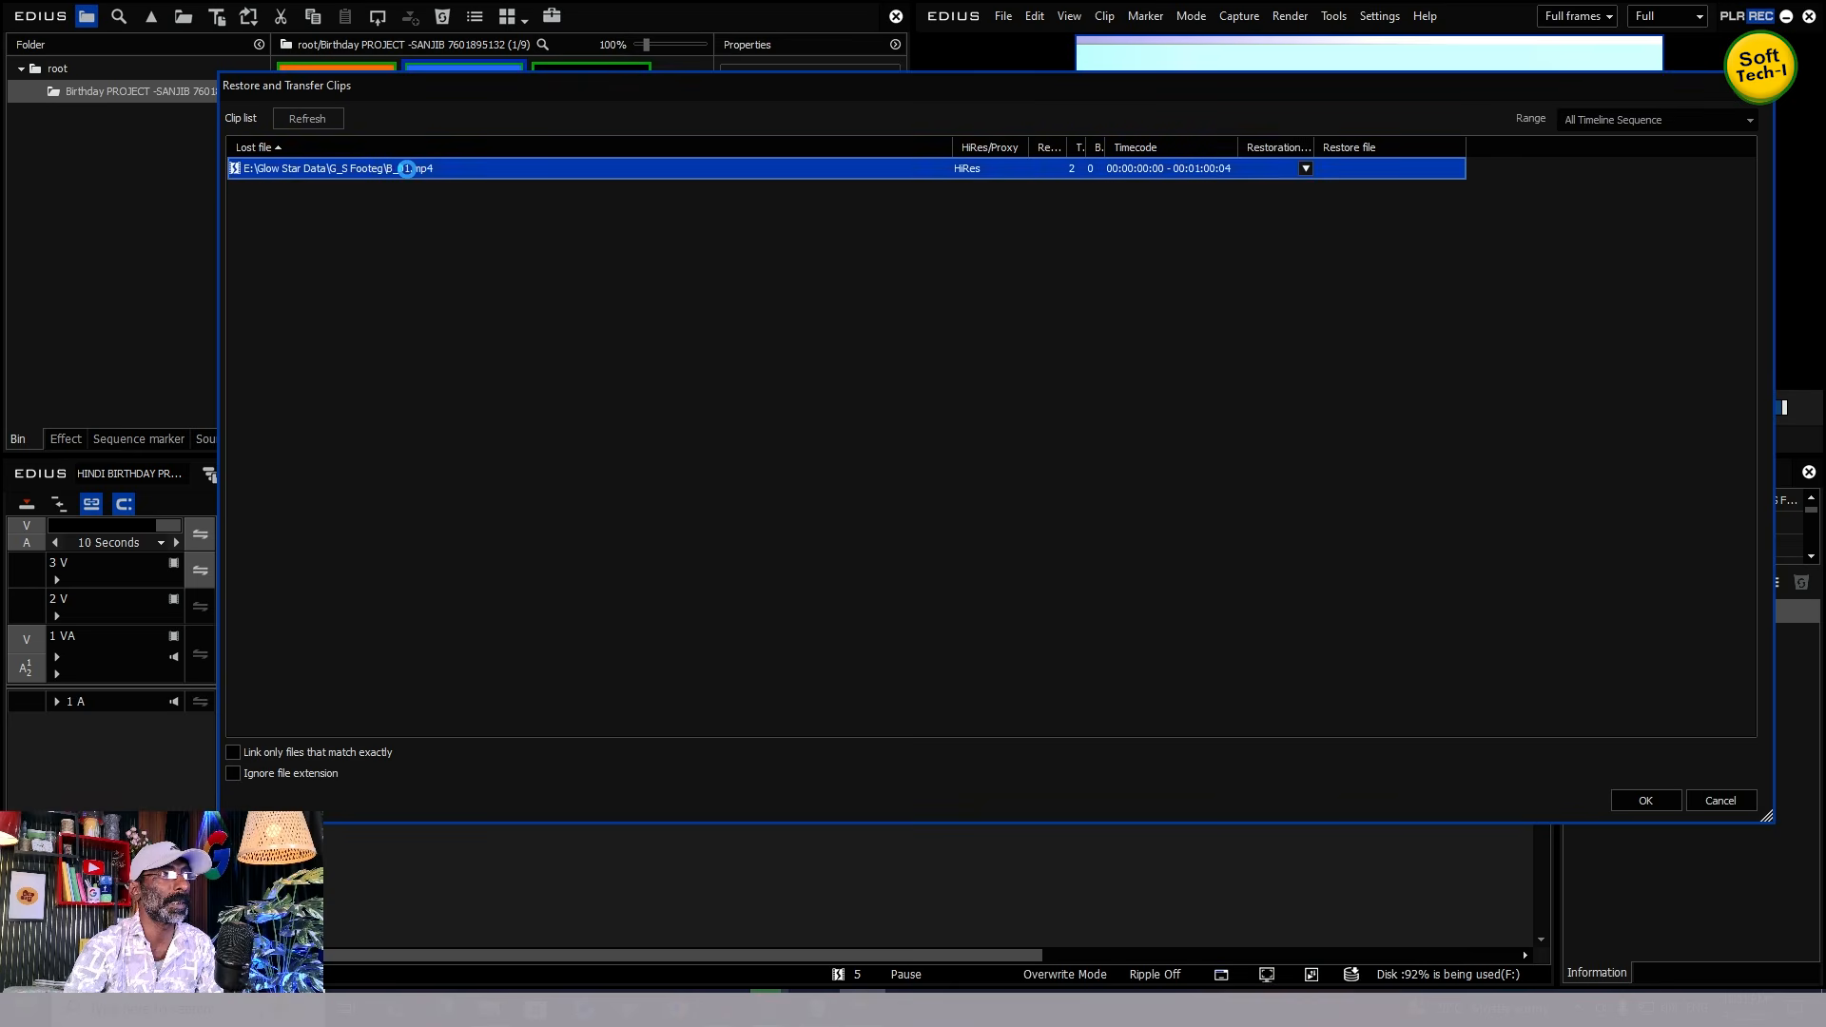
click(334, 380)
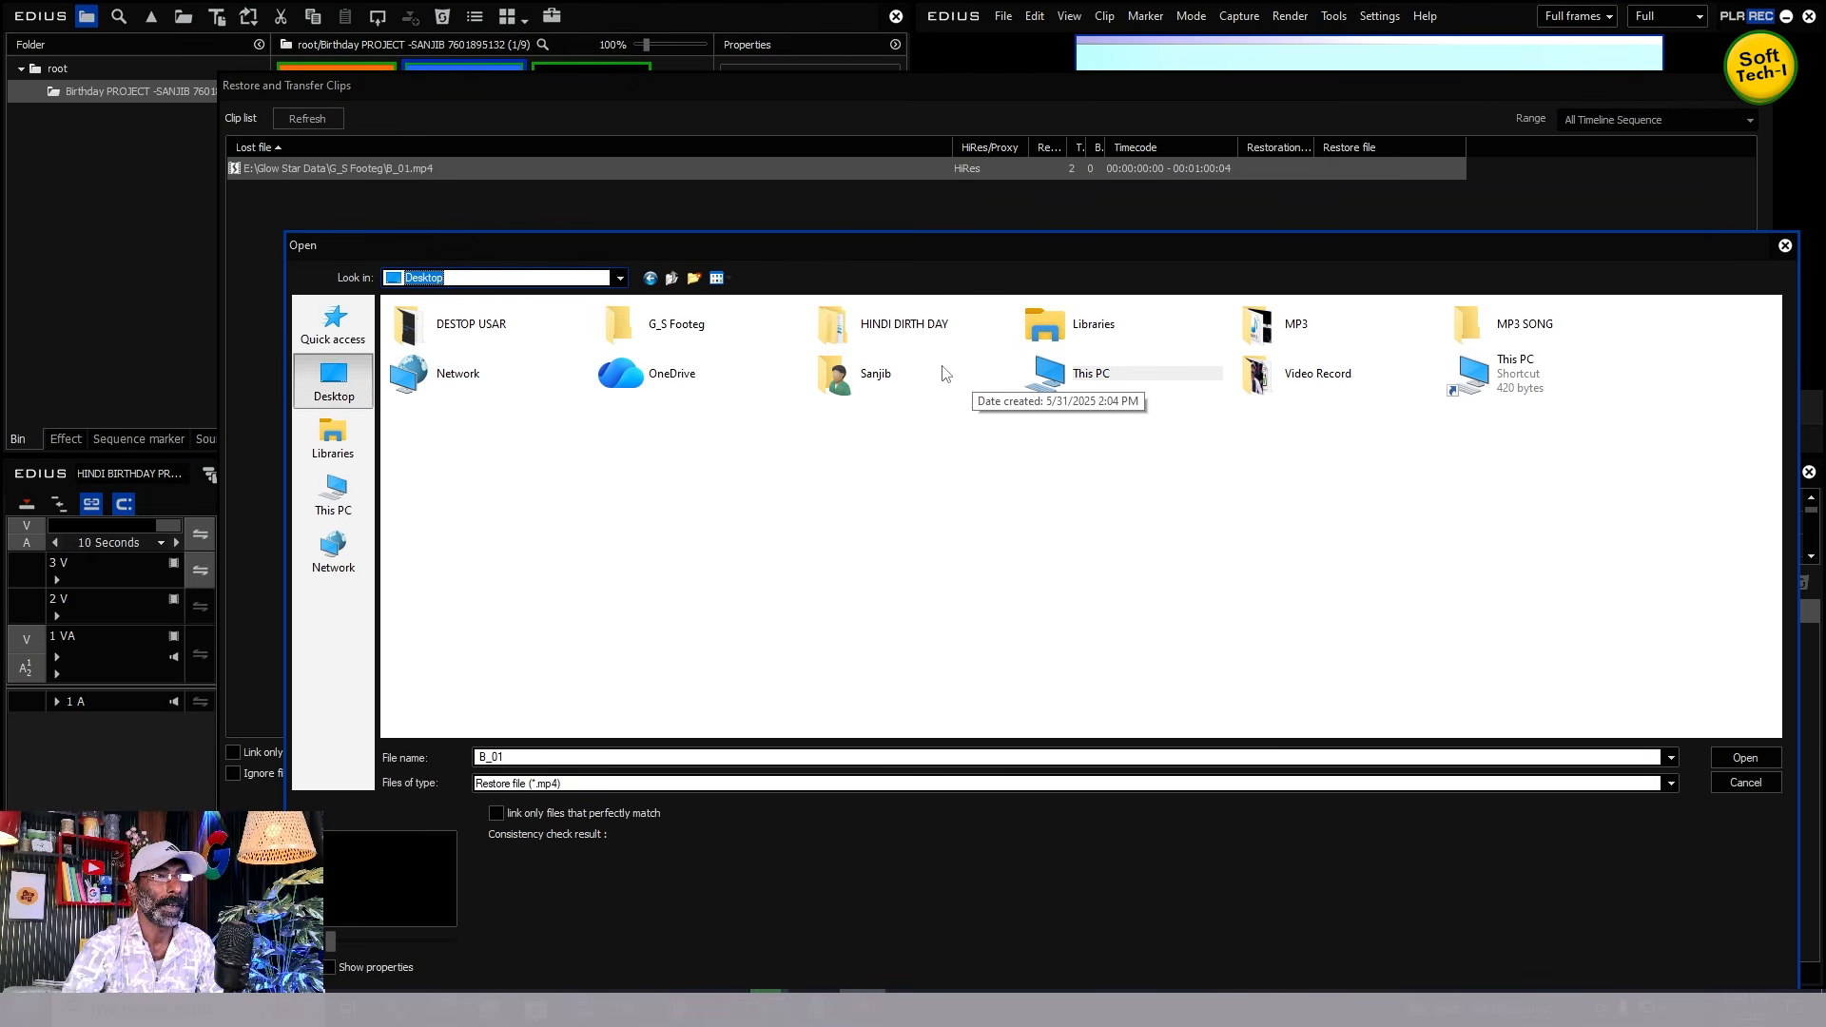
double_click(660, 326)
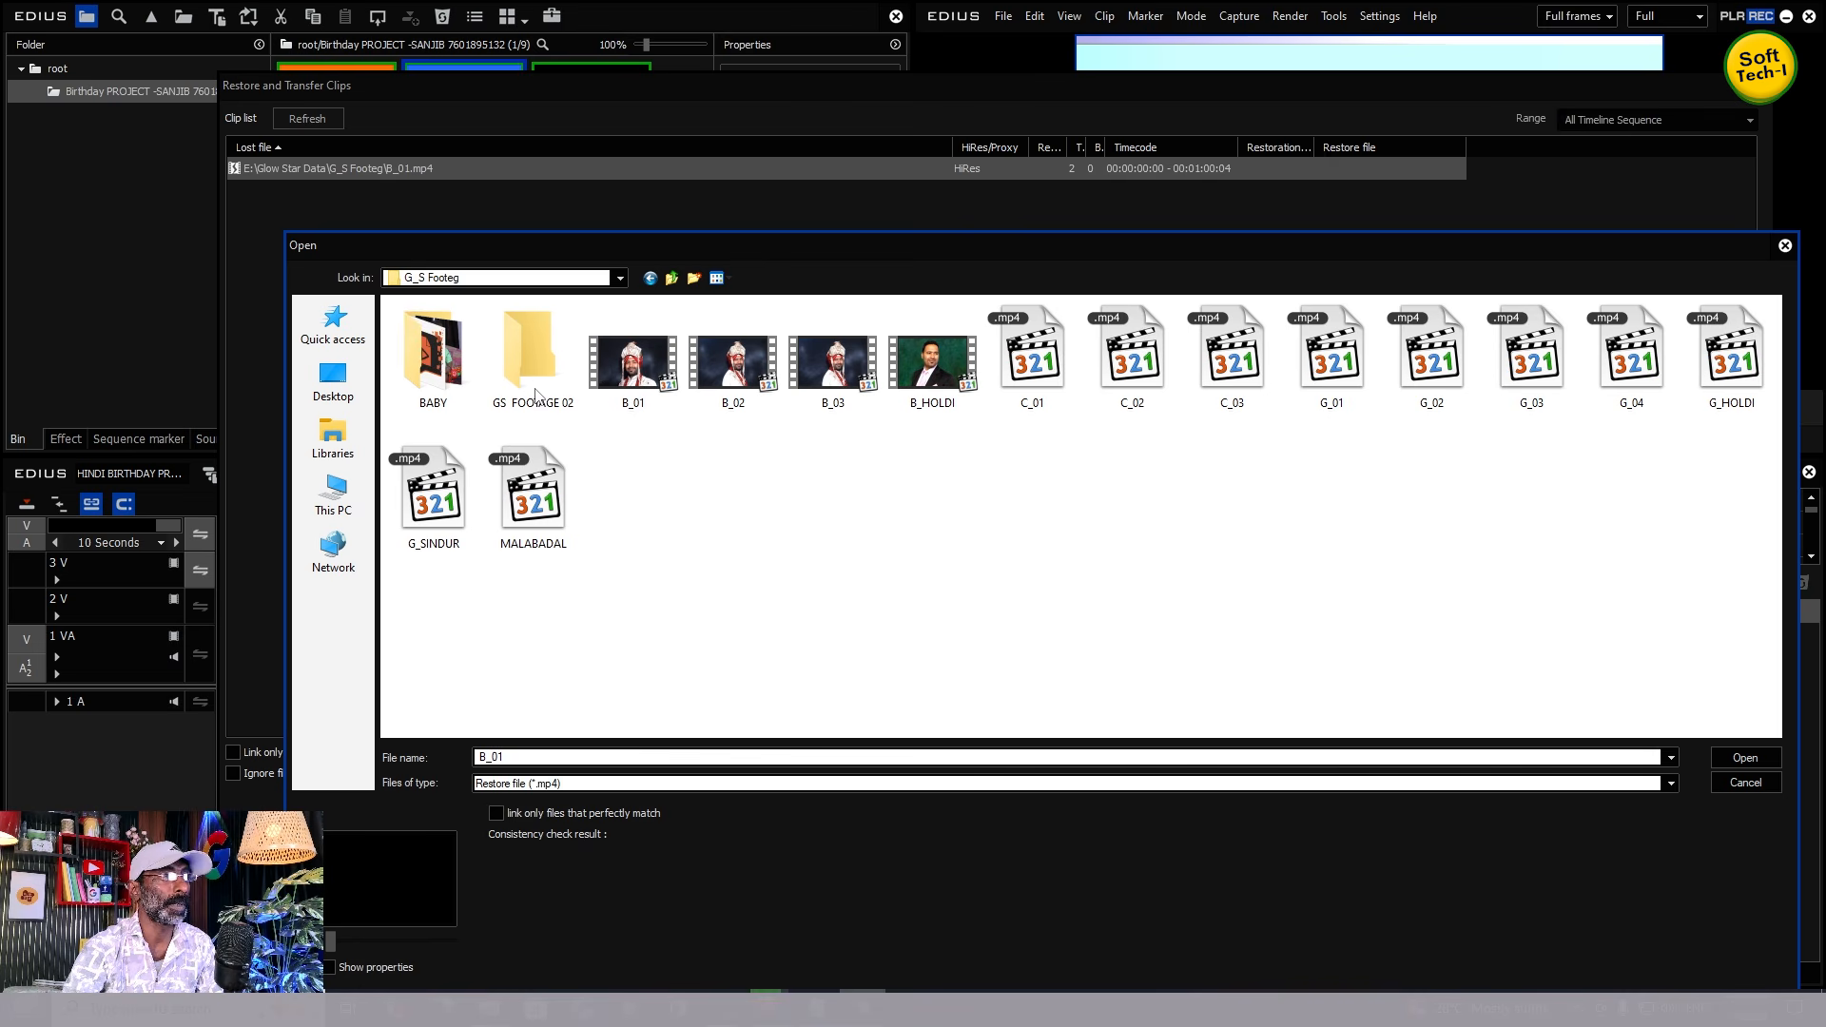
double_click(449, 371)
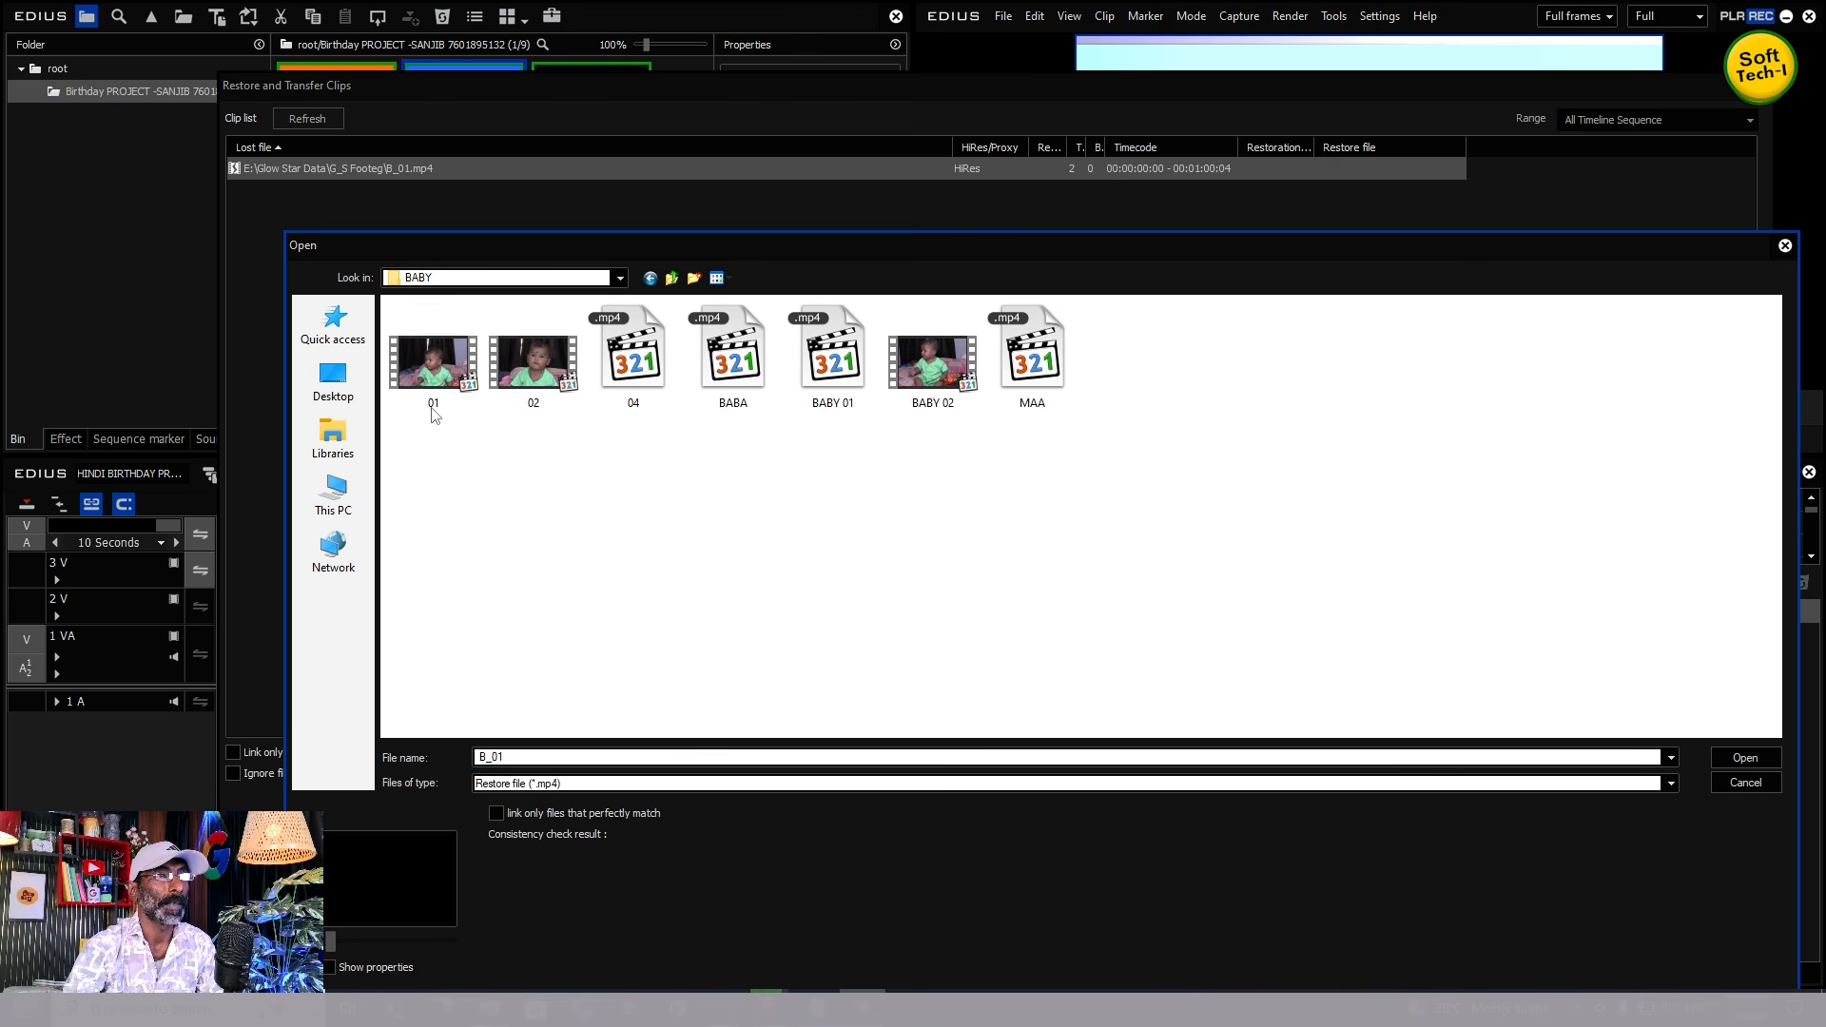
click(542, 376)
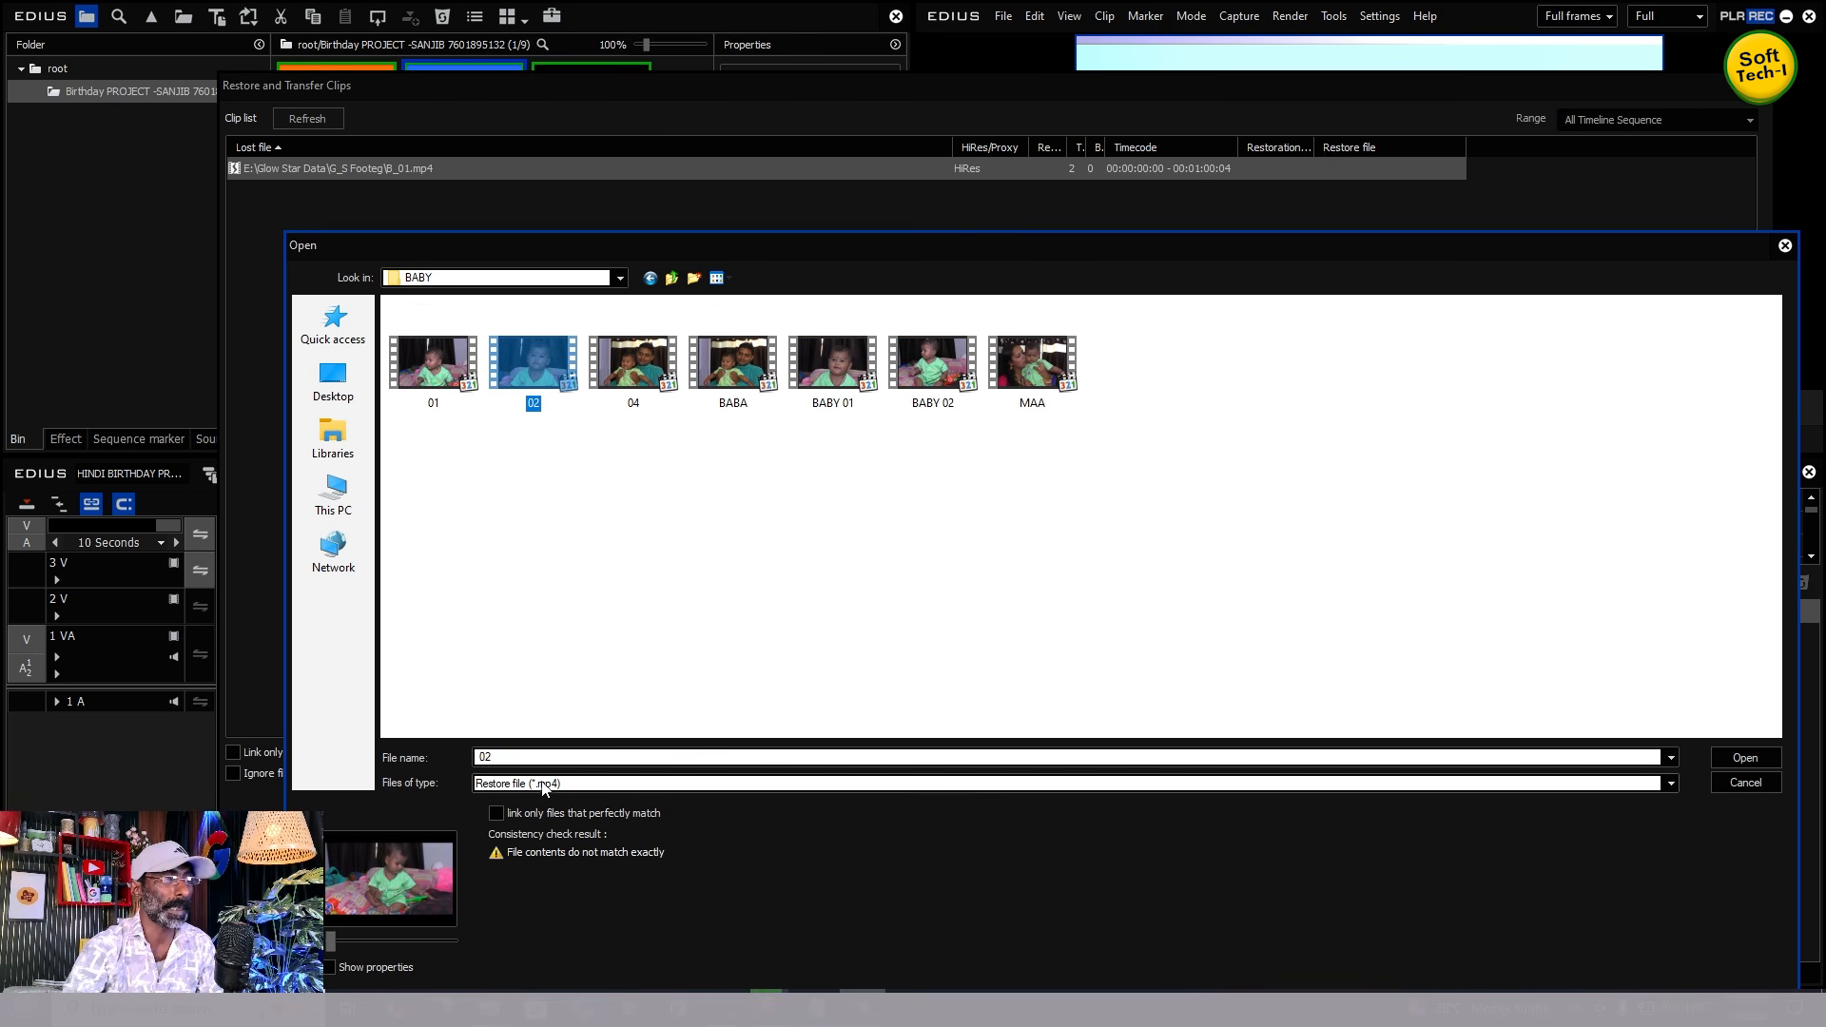
click(1747, 760)
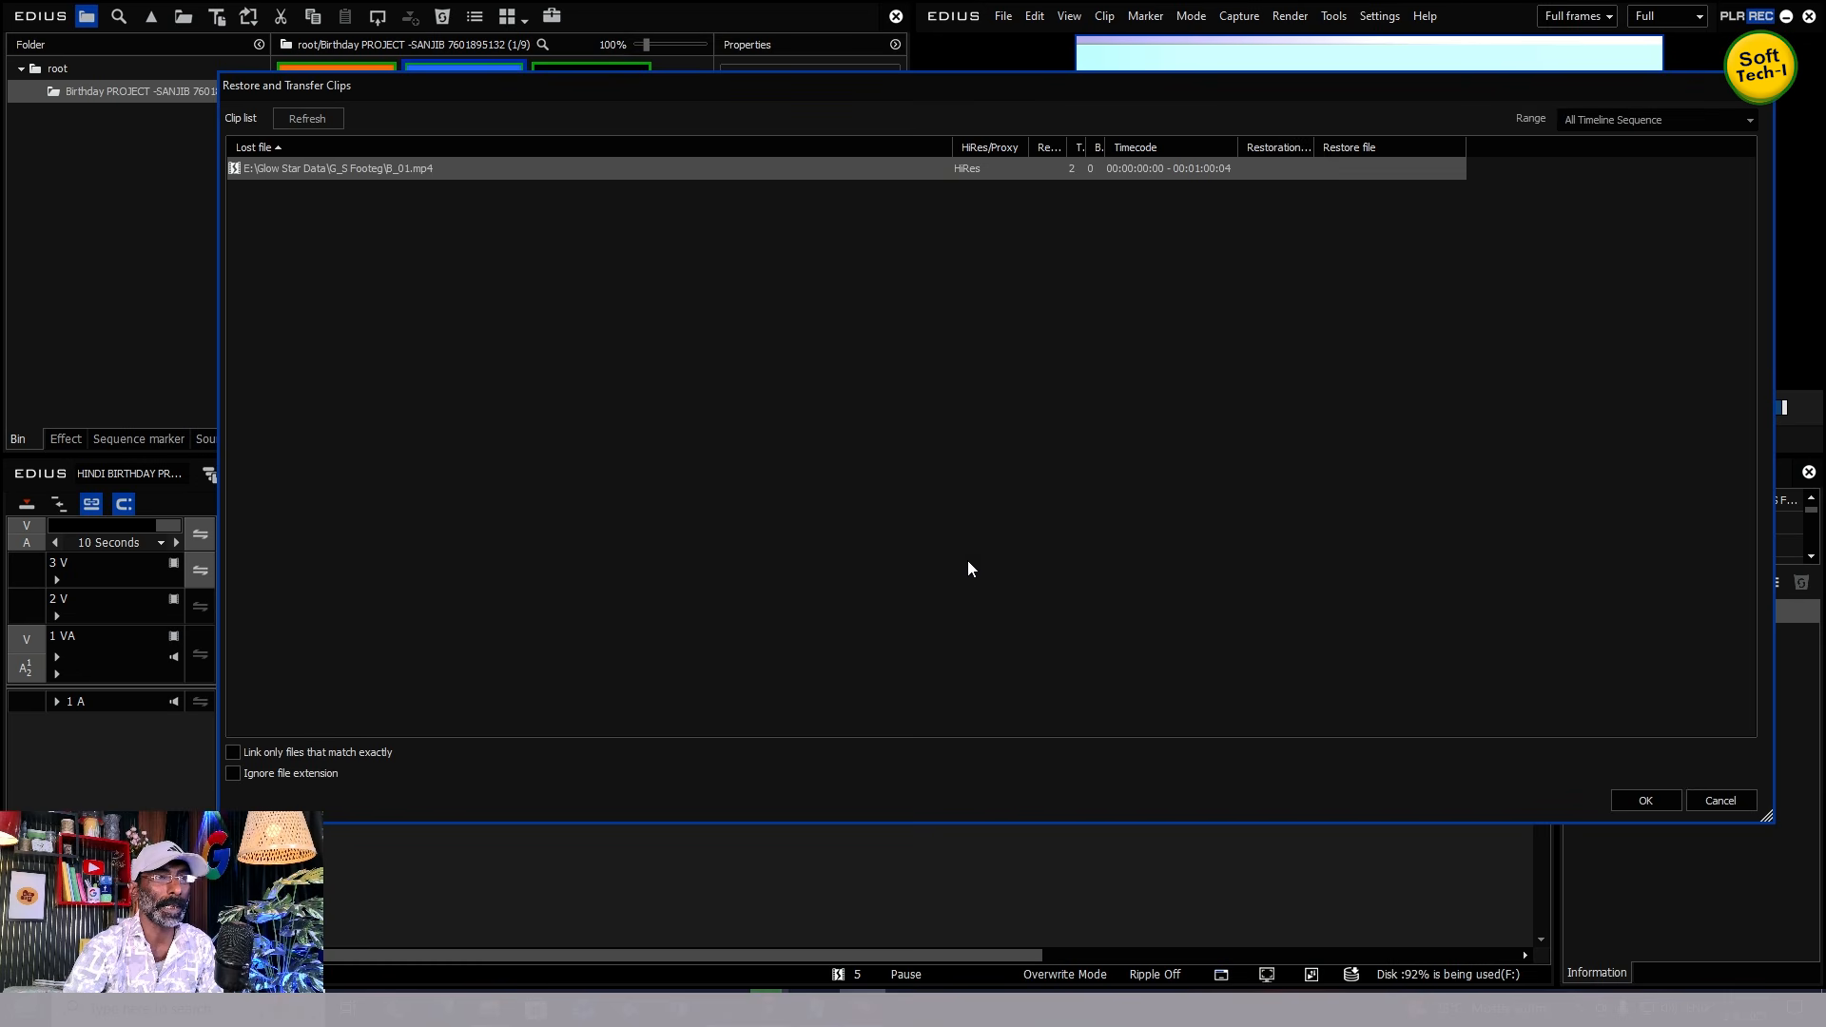
- Confirm the B_01.mp4 relink, and relink the lost B_02.mp4 clip to the BABY 01 video in the BABY folder
key(Return)
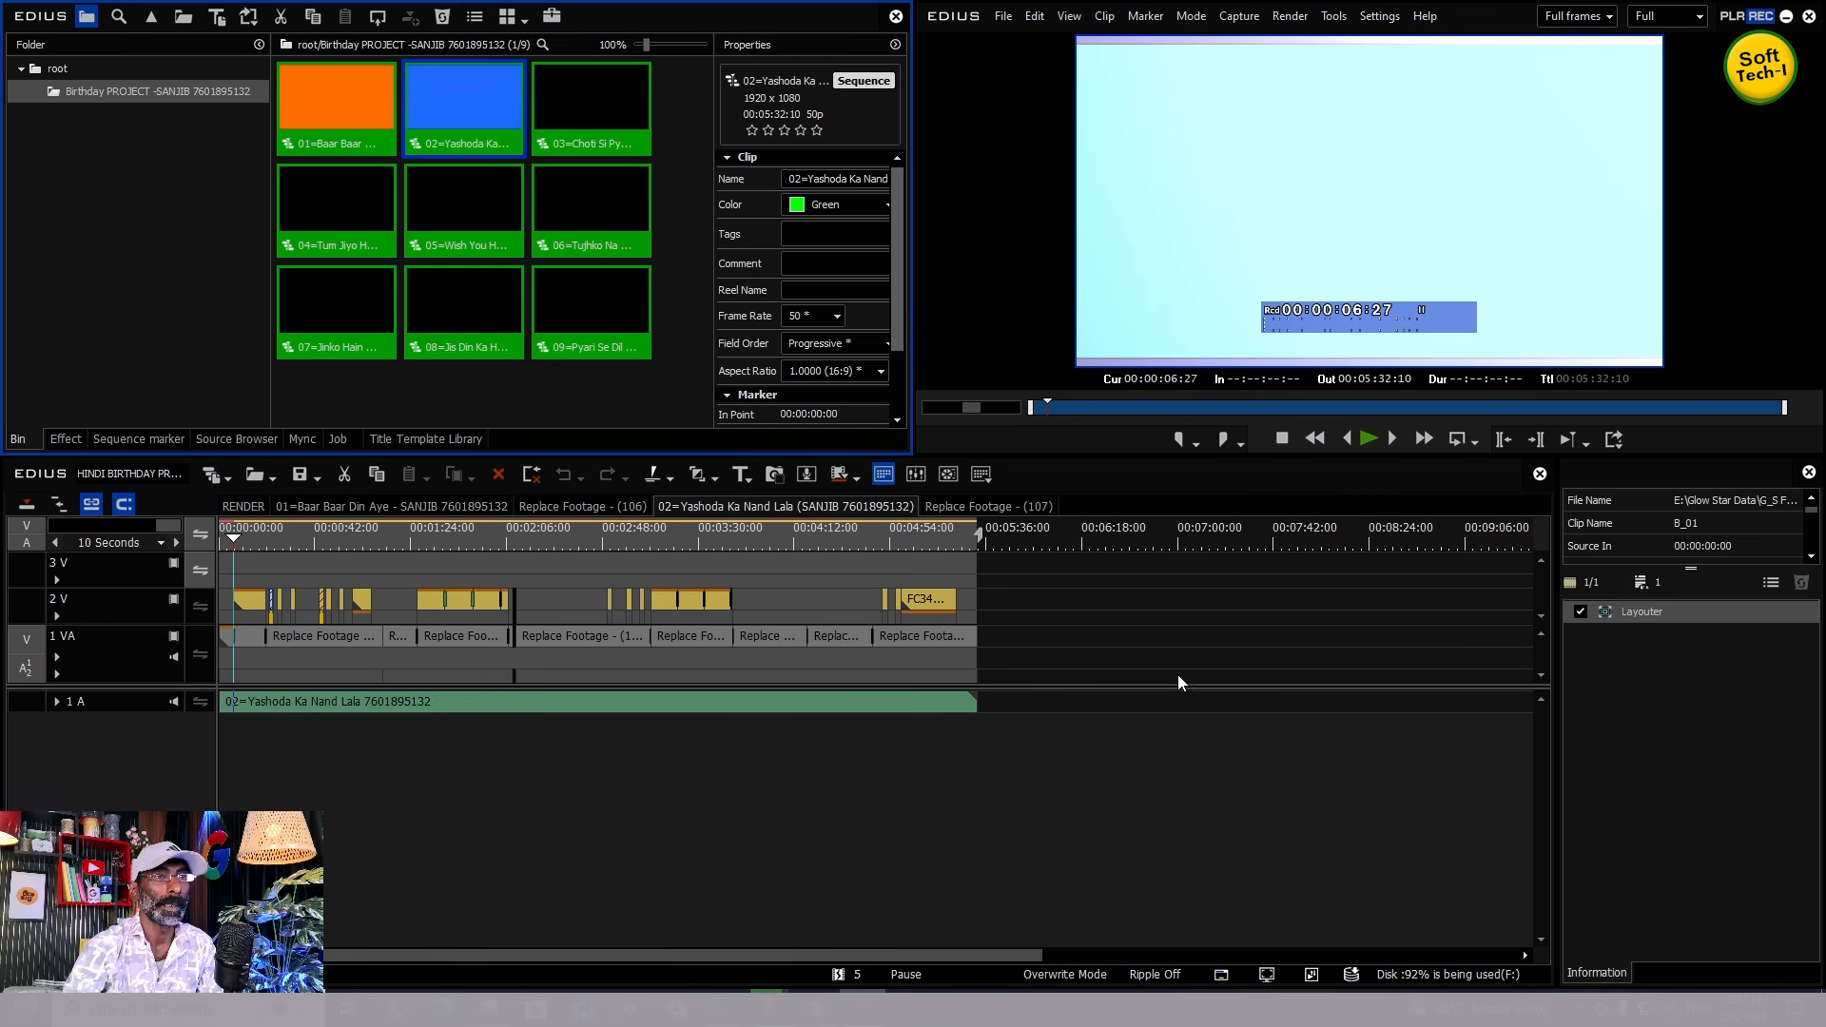
click(841, 972)
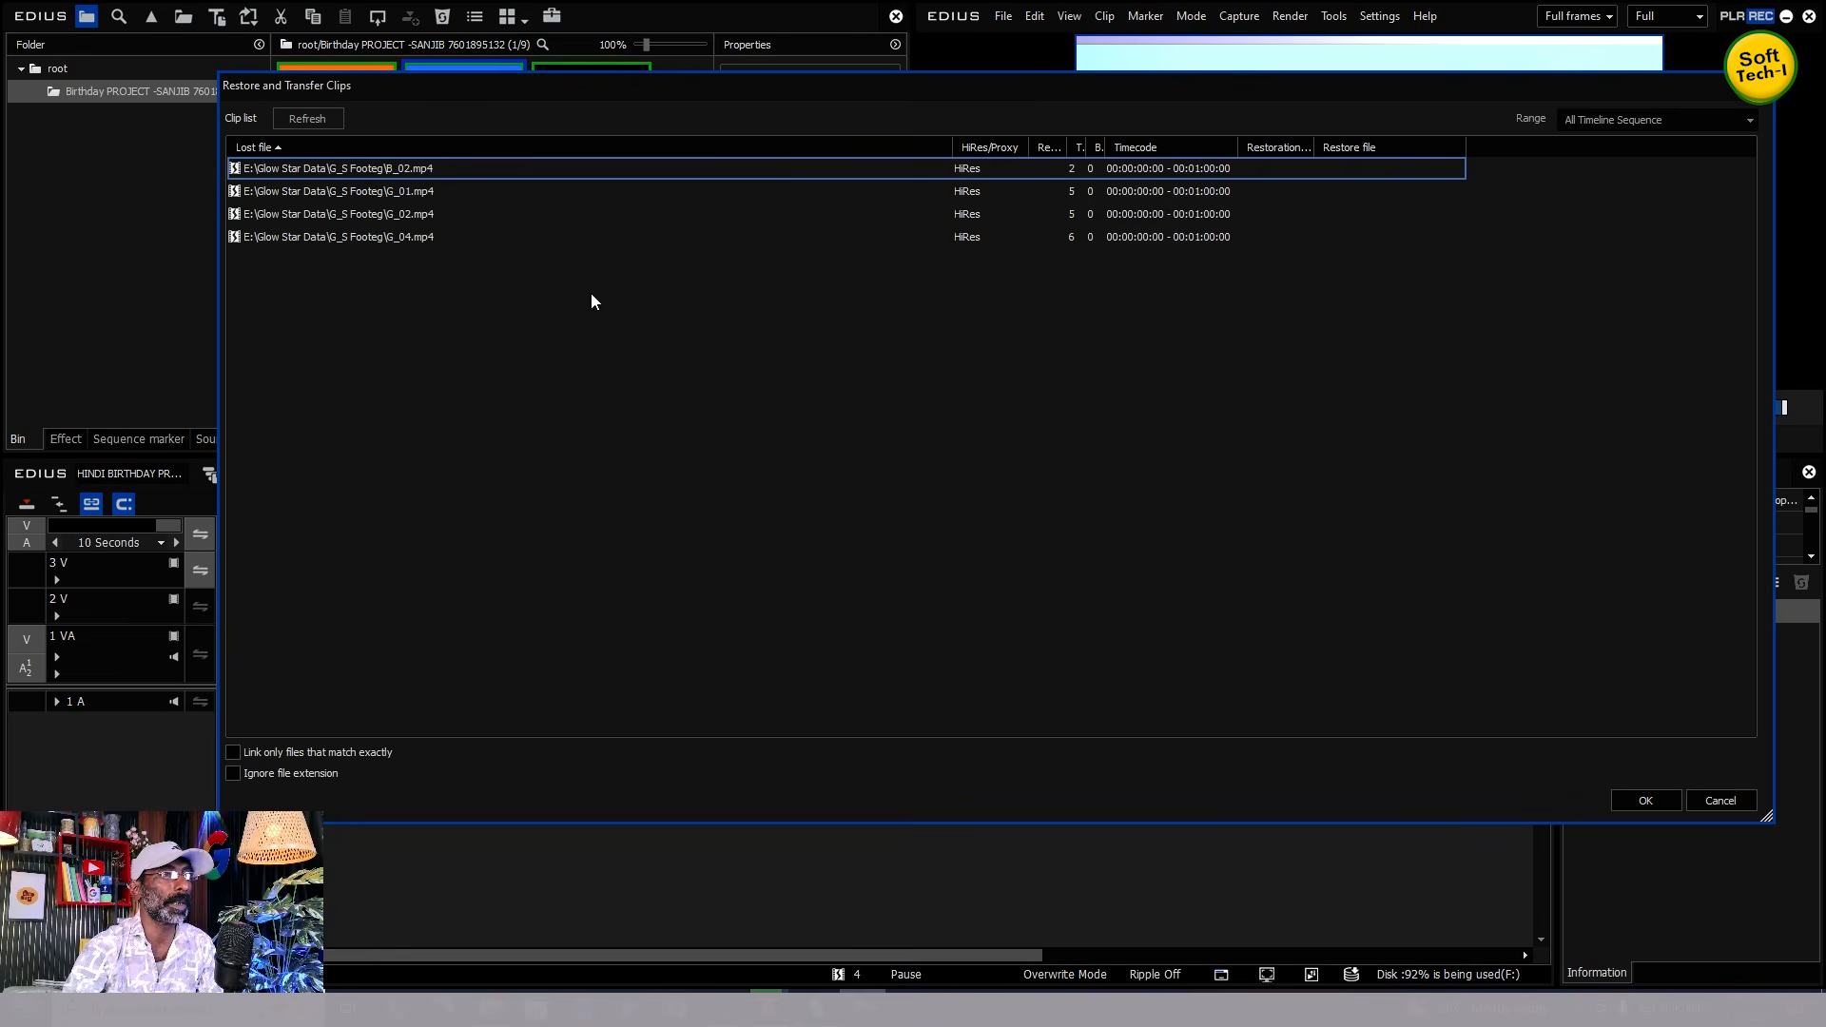
double_click(400, 167)
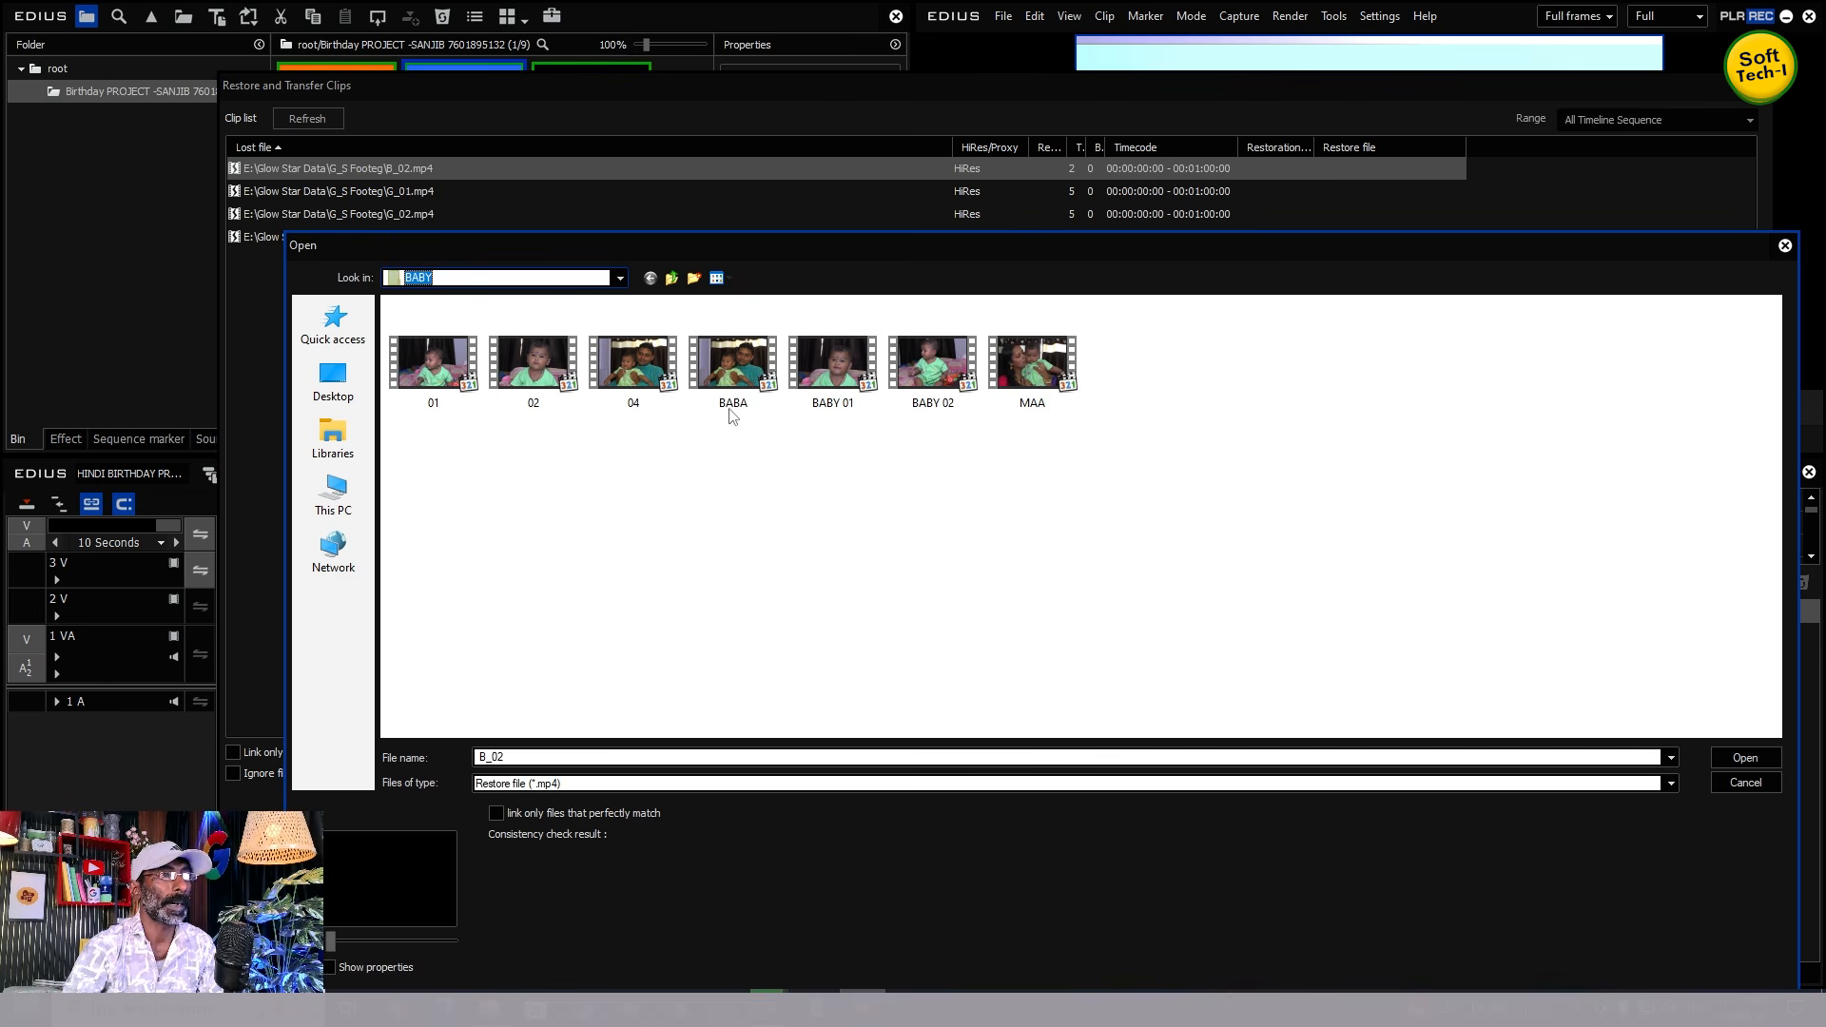
click(849, 381)
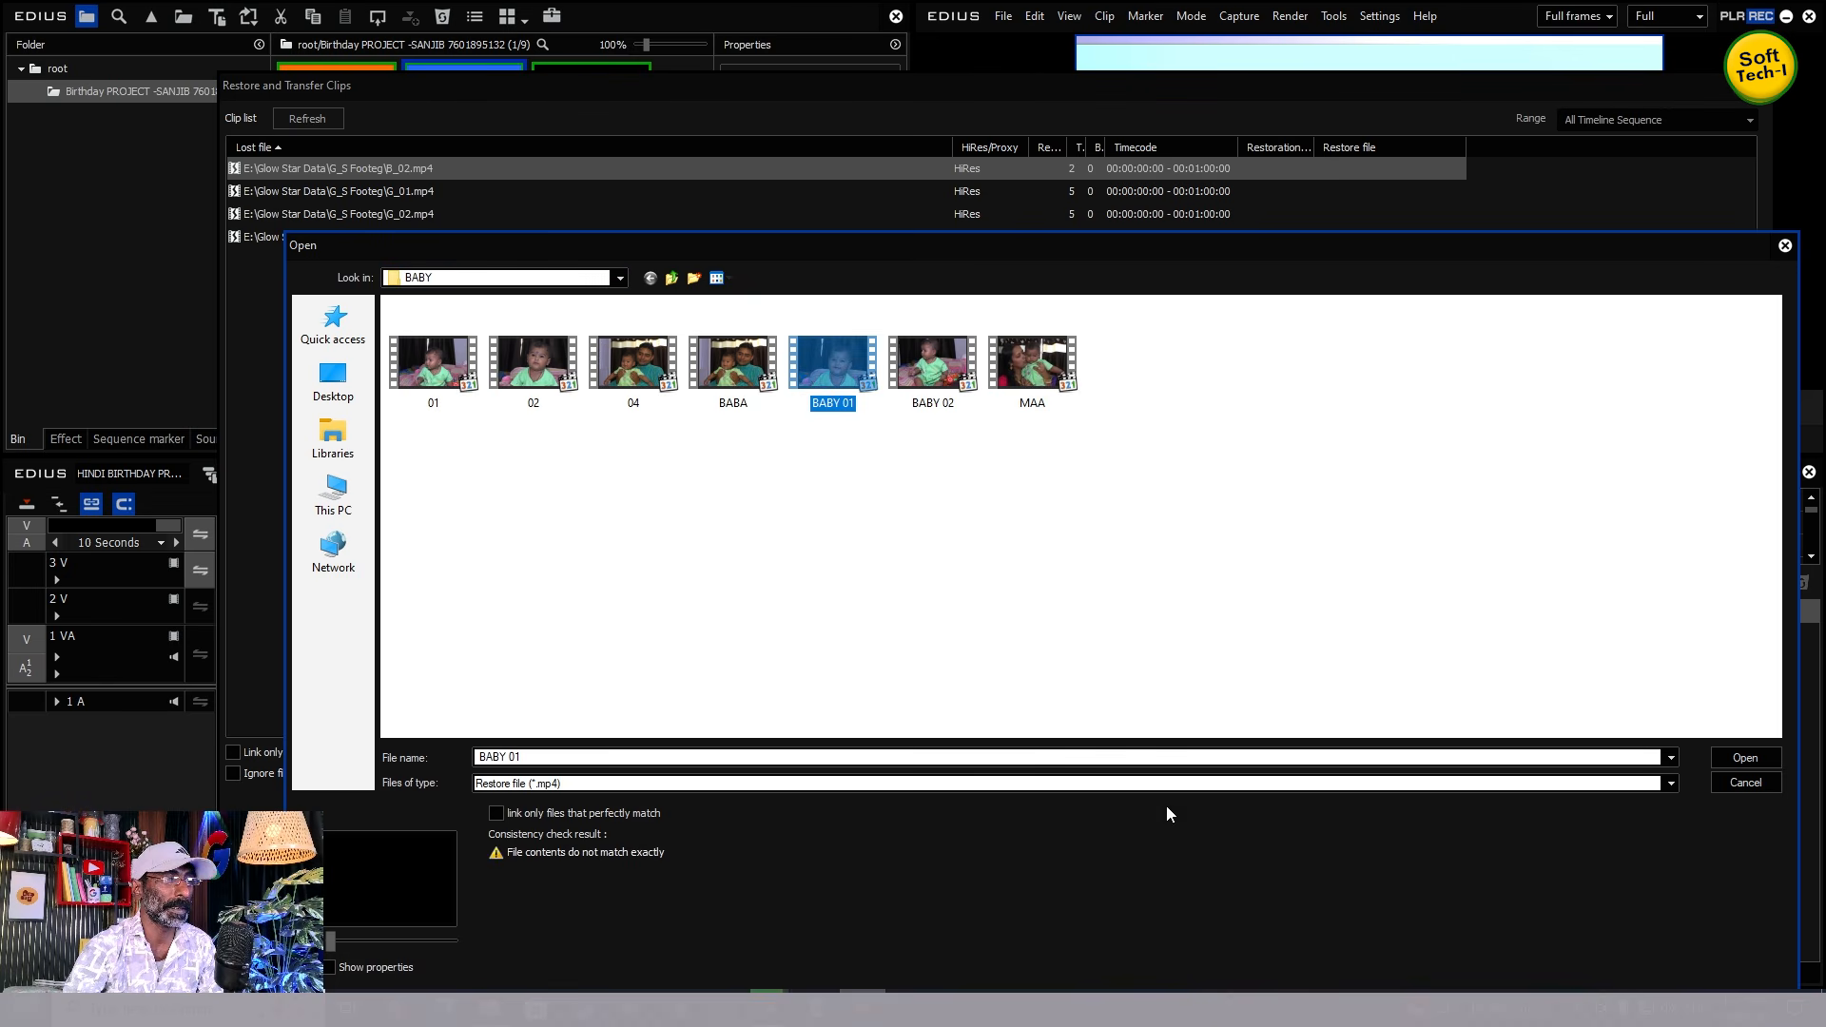
click(1745, 758)
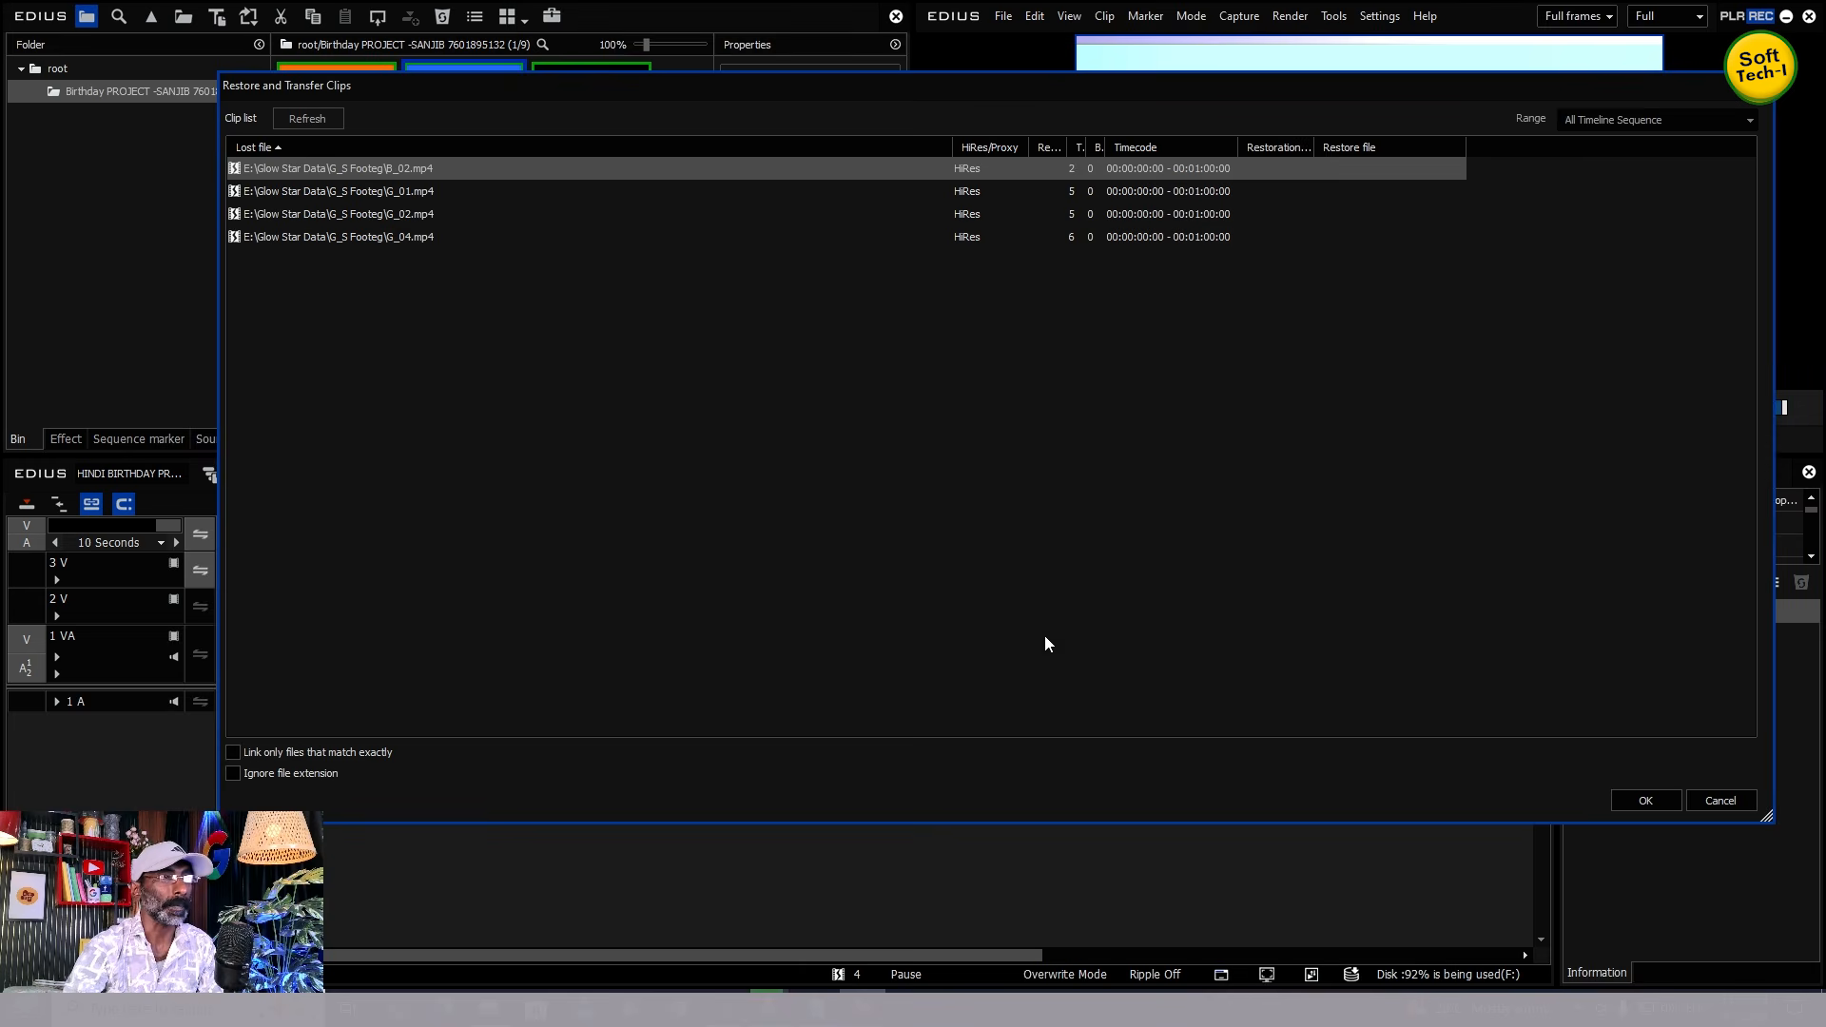
- Relink the lost G_01.mp4 and G_02.mp4 clips to the MAA video in the BABY folder
double_click(402, 190)
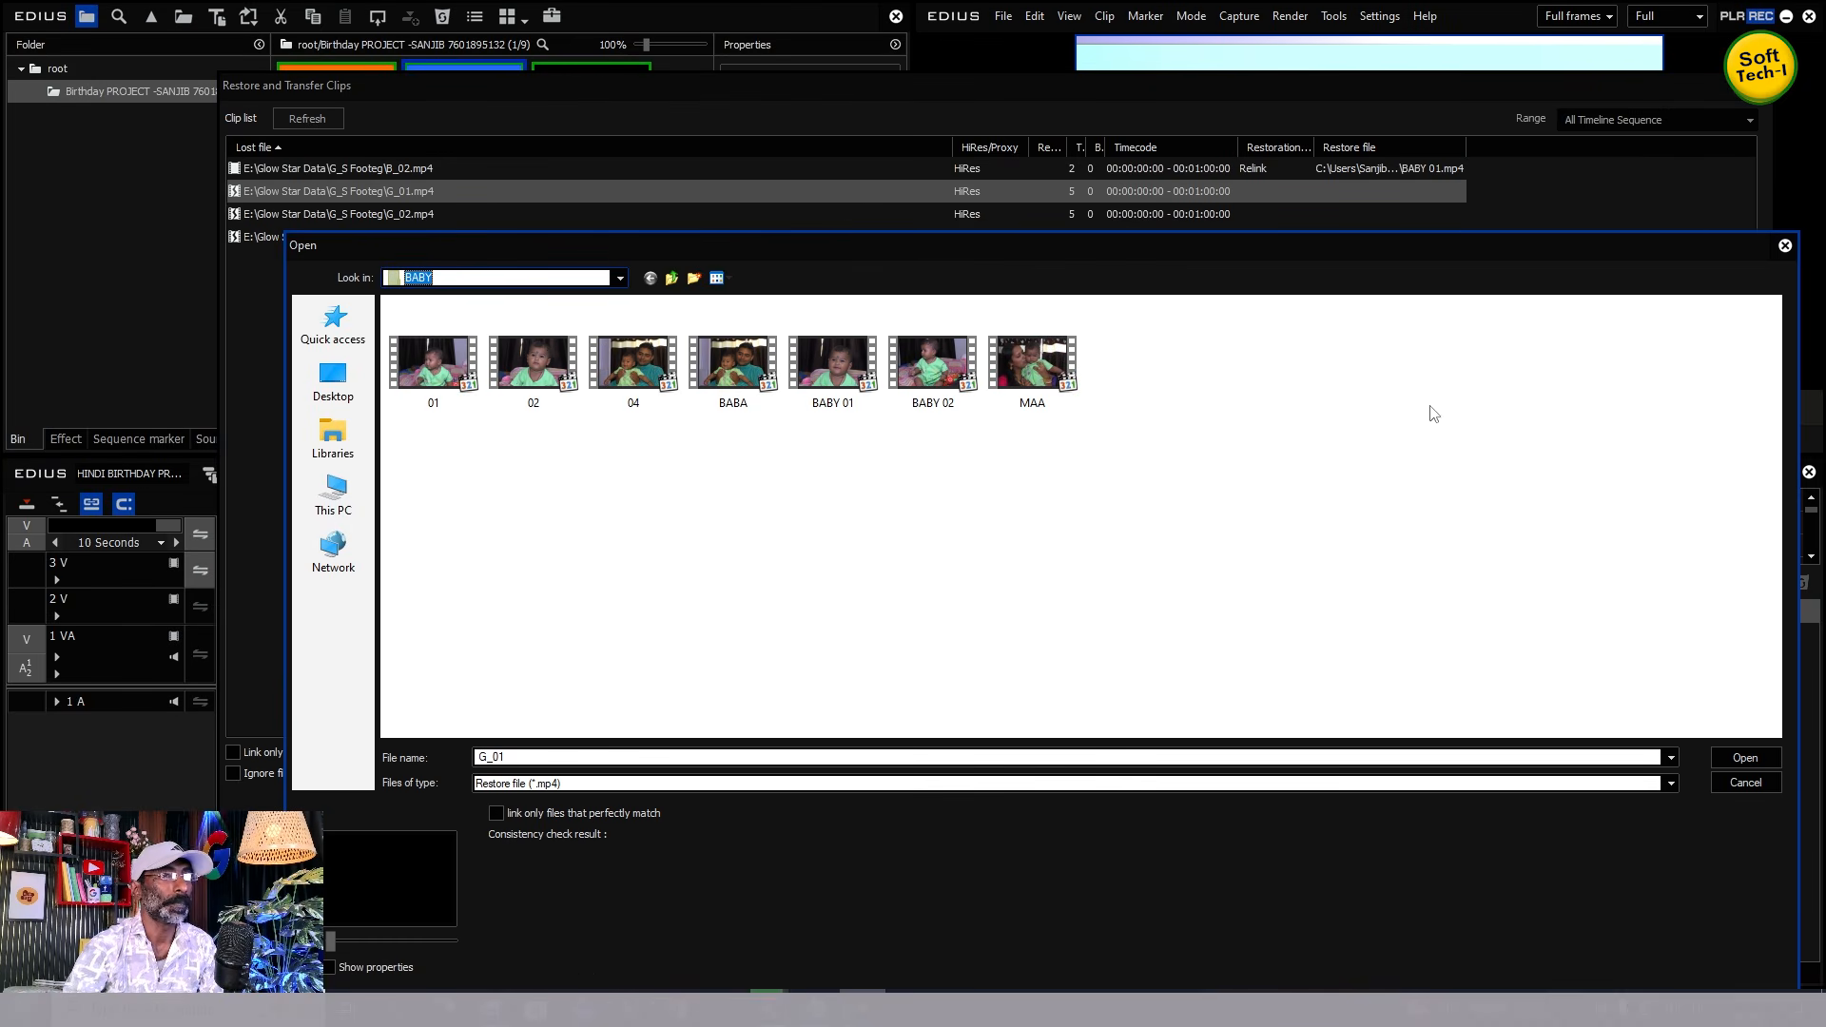
click(1031, 369)
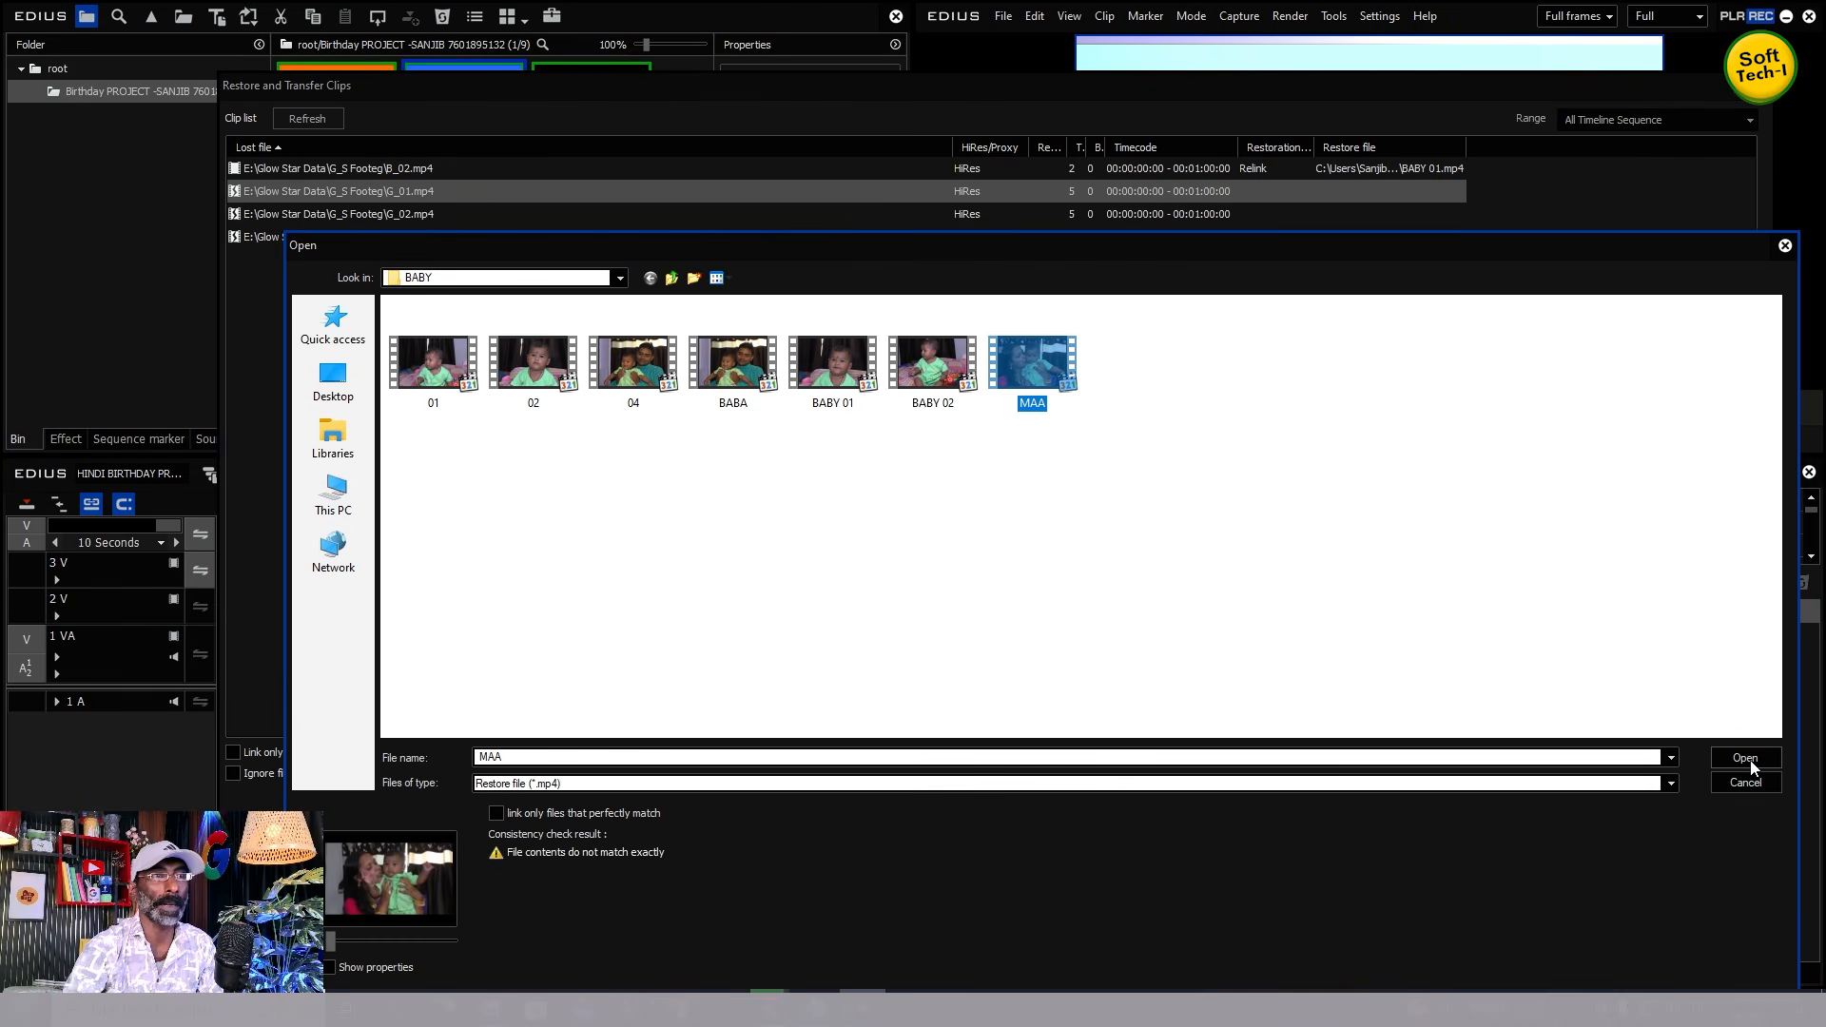
click(1750, 760)
double_click(399, 214)
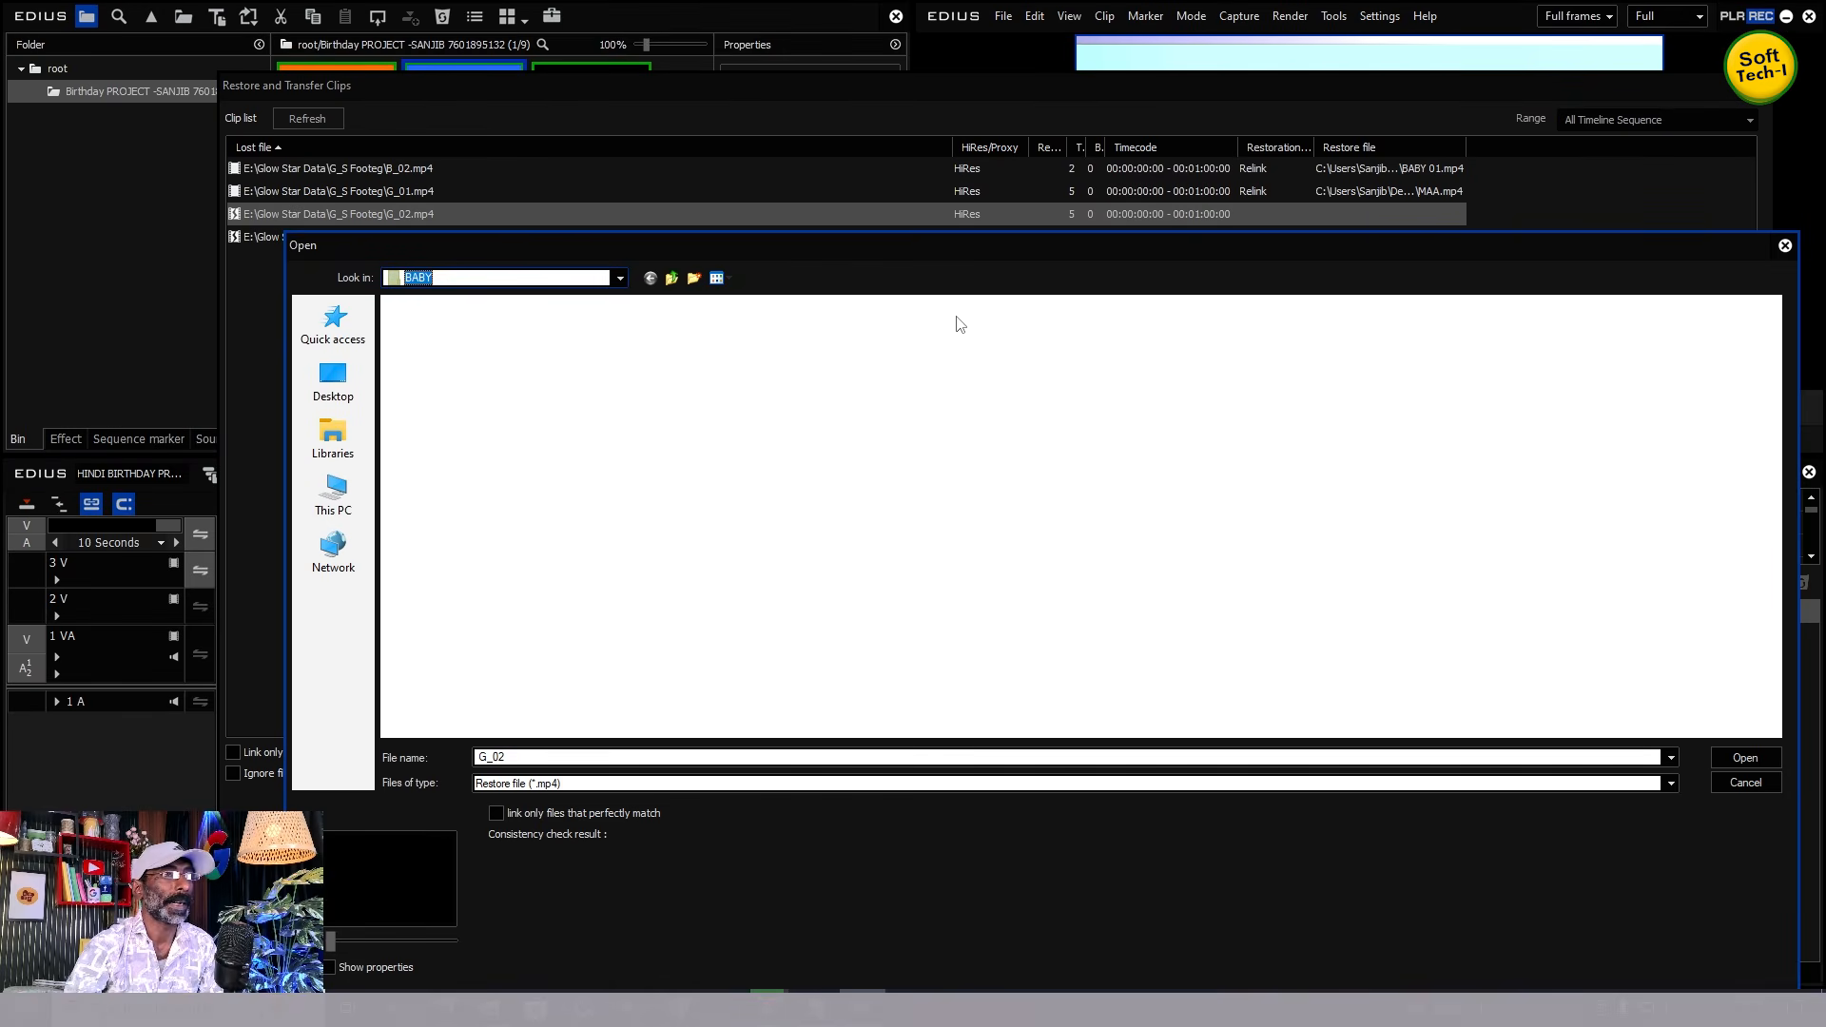
click(844, 374)
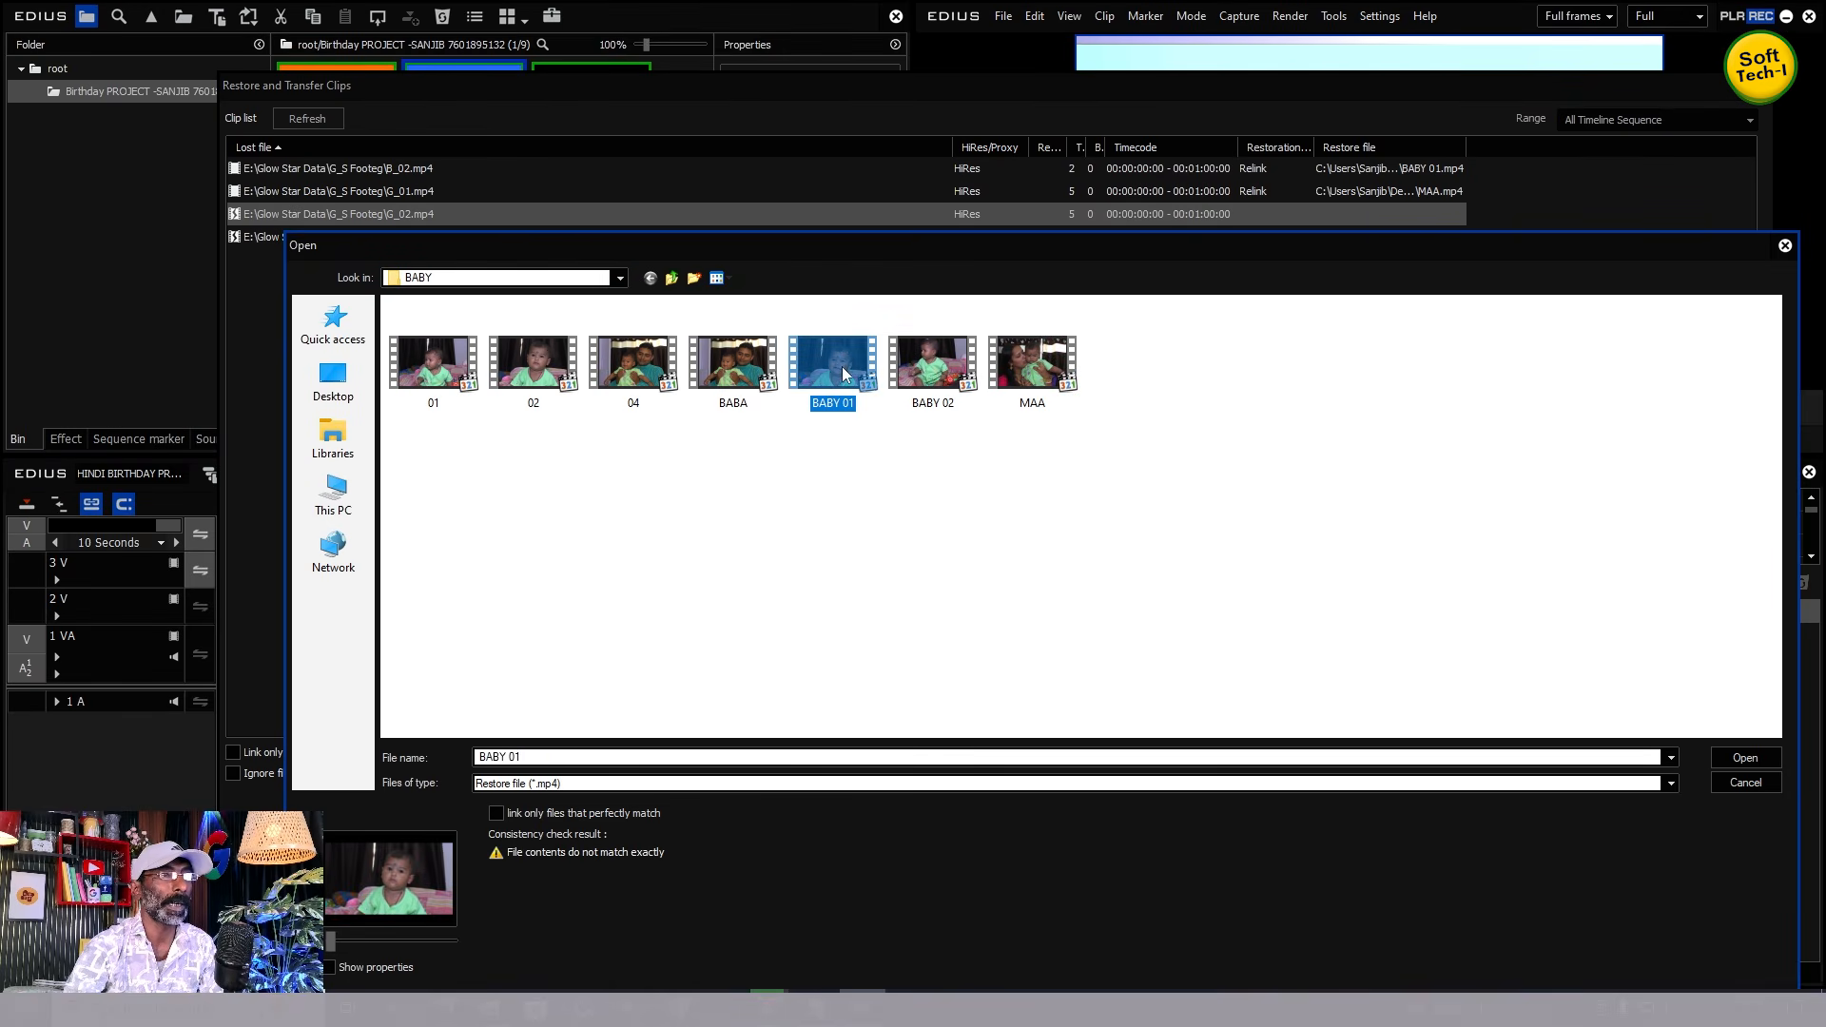
click(1041, 366)
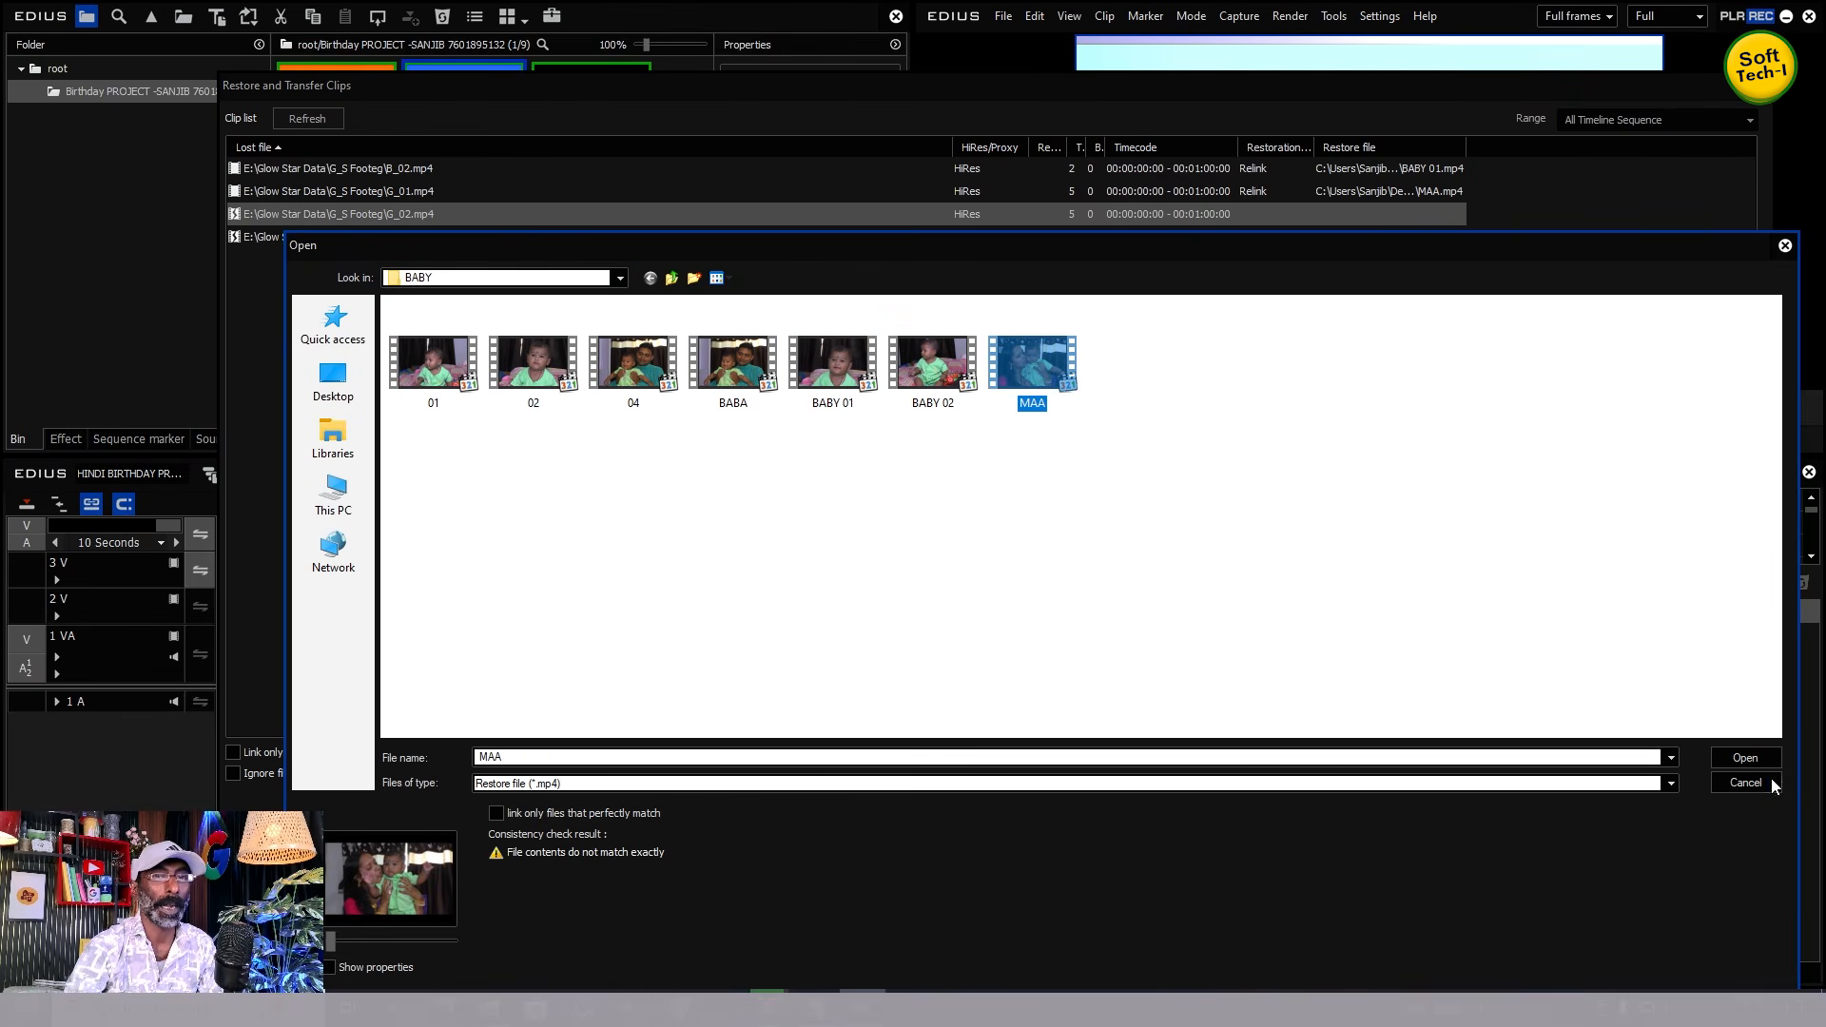
click(1745, 758)
- Relink the lost G_04.mp4 clip to the 04 video in the BABY folder and apply all pending clip restorations
double_click(412, 239)
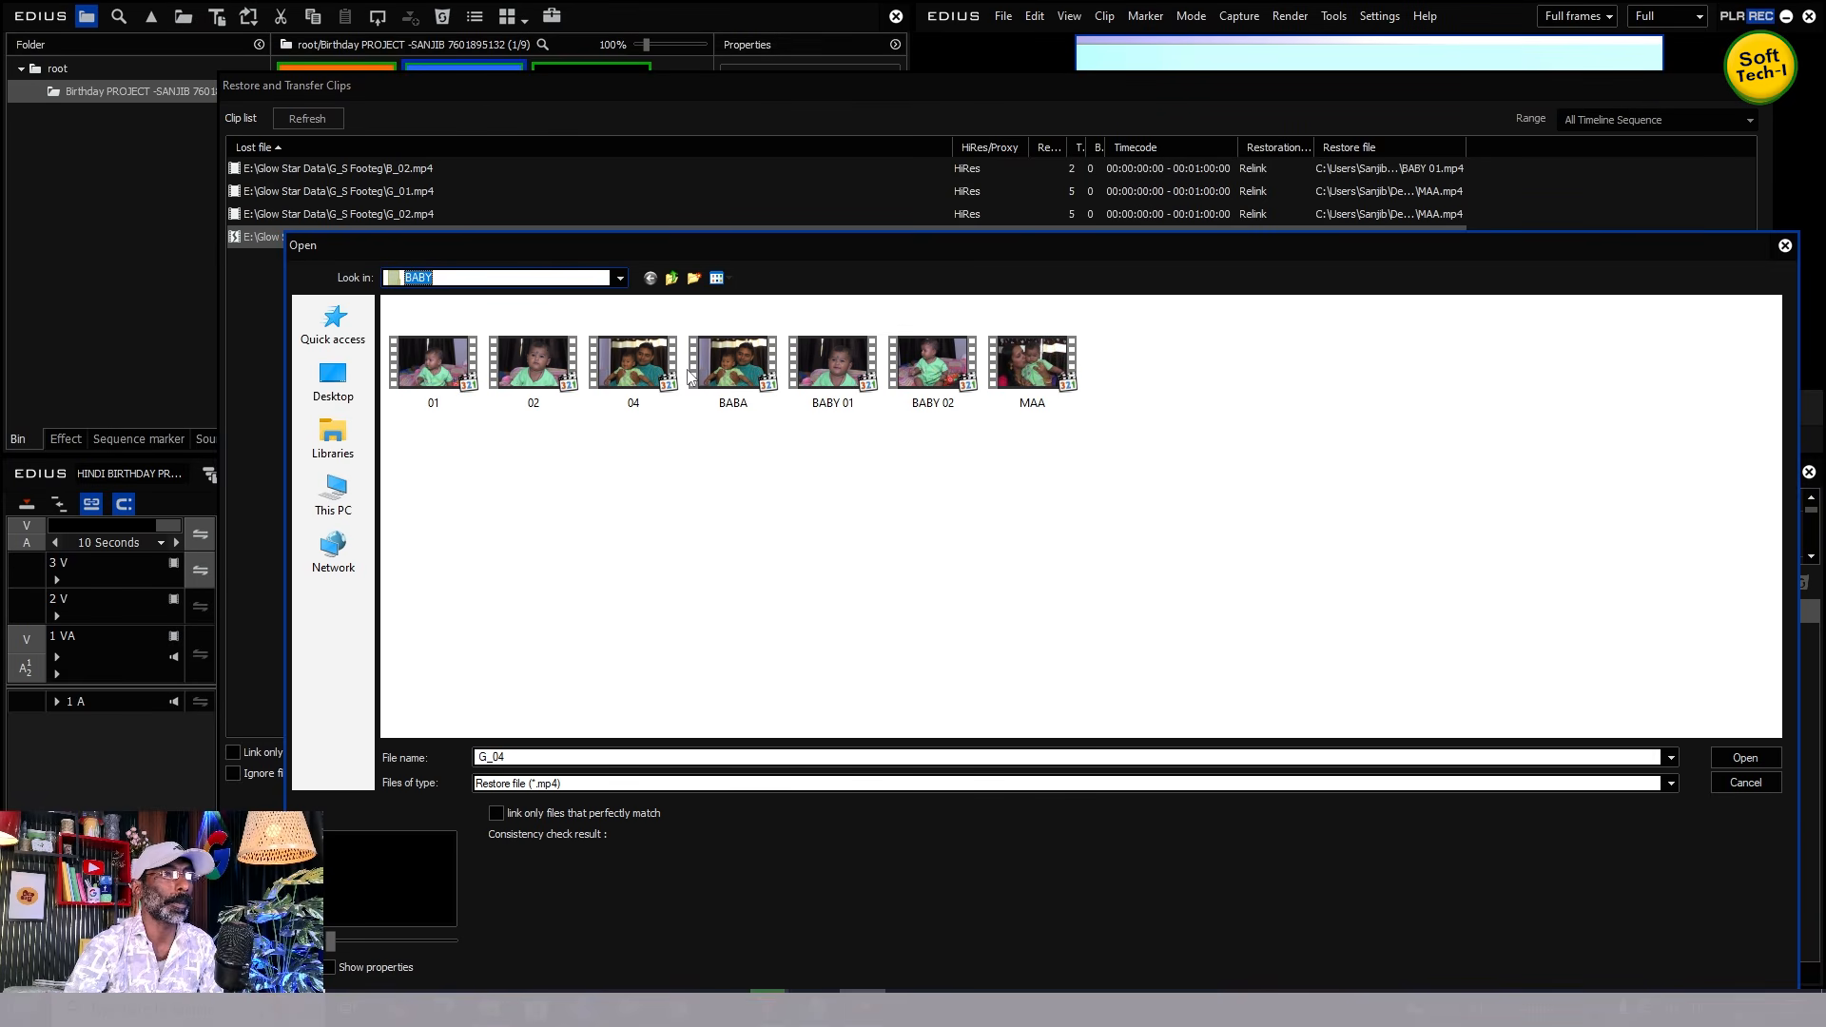
click(647, 366)
click(1745, 758)
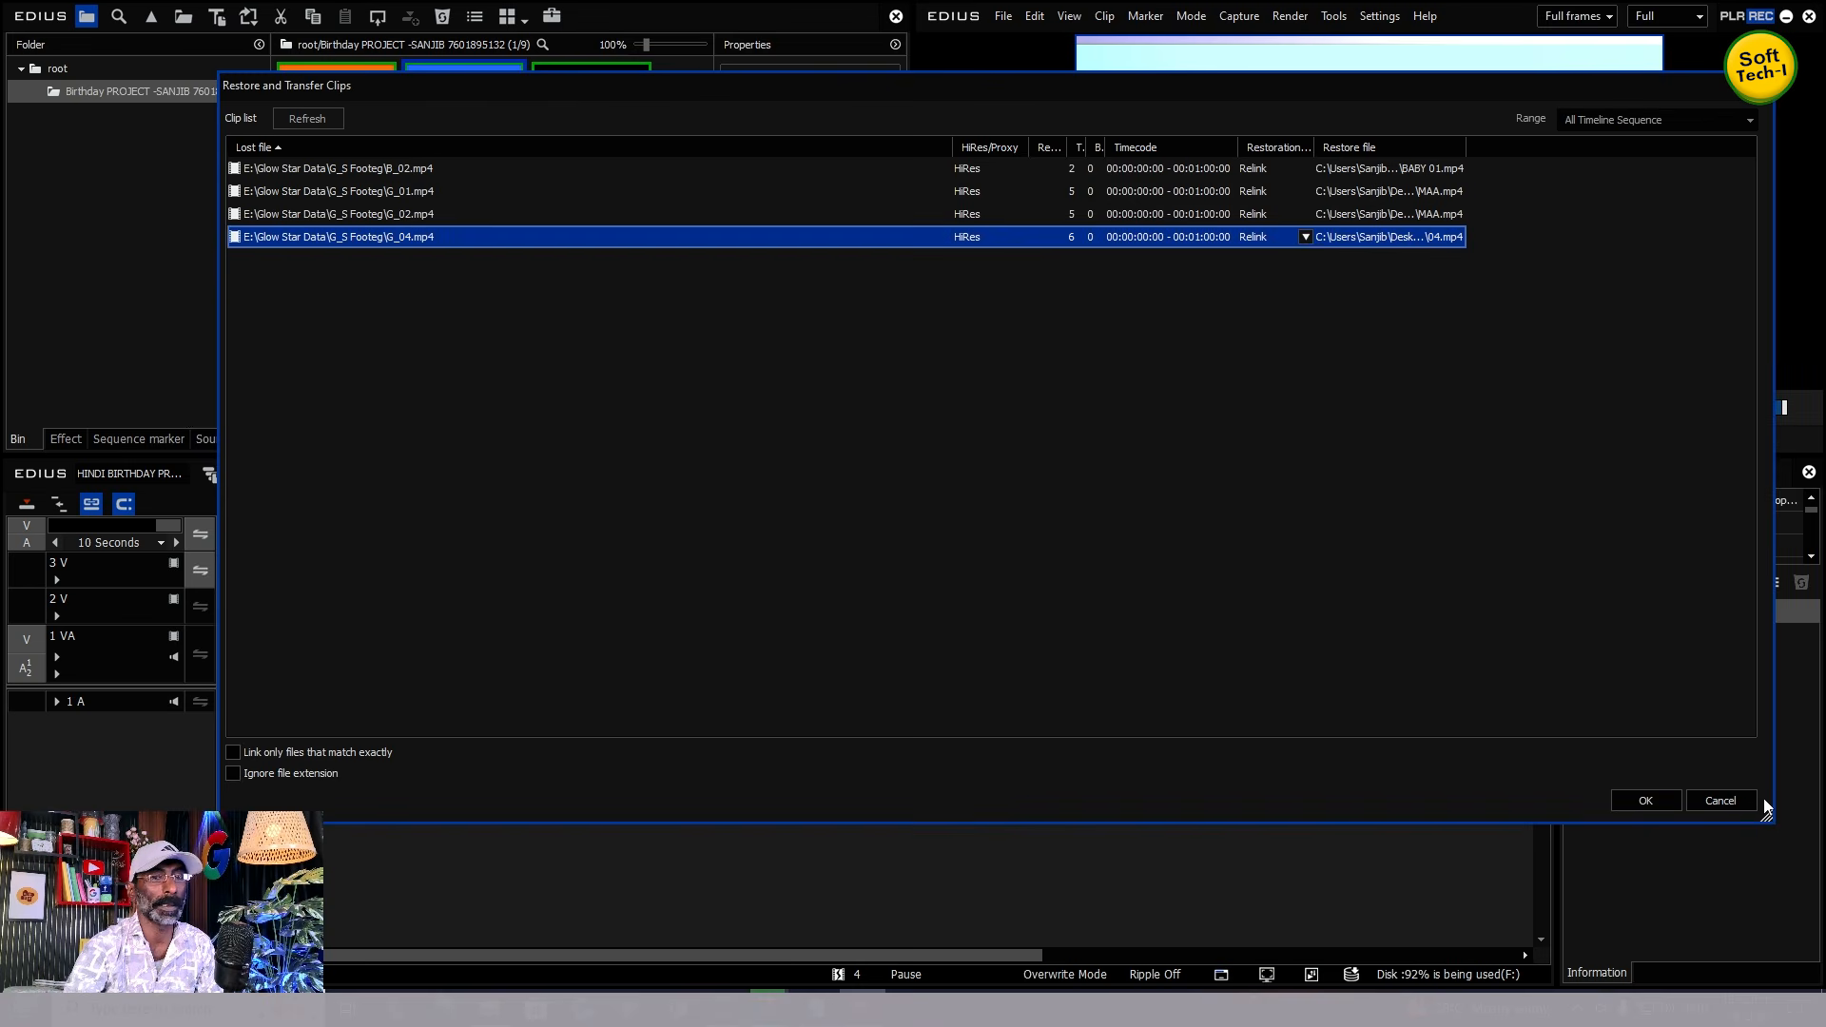
click(1647, 801)
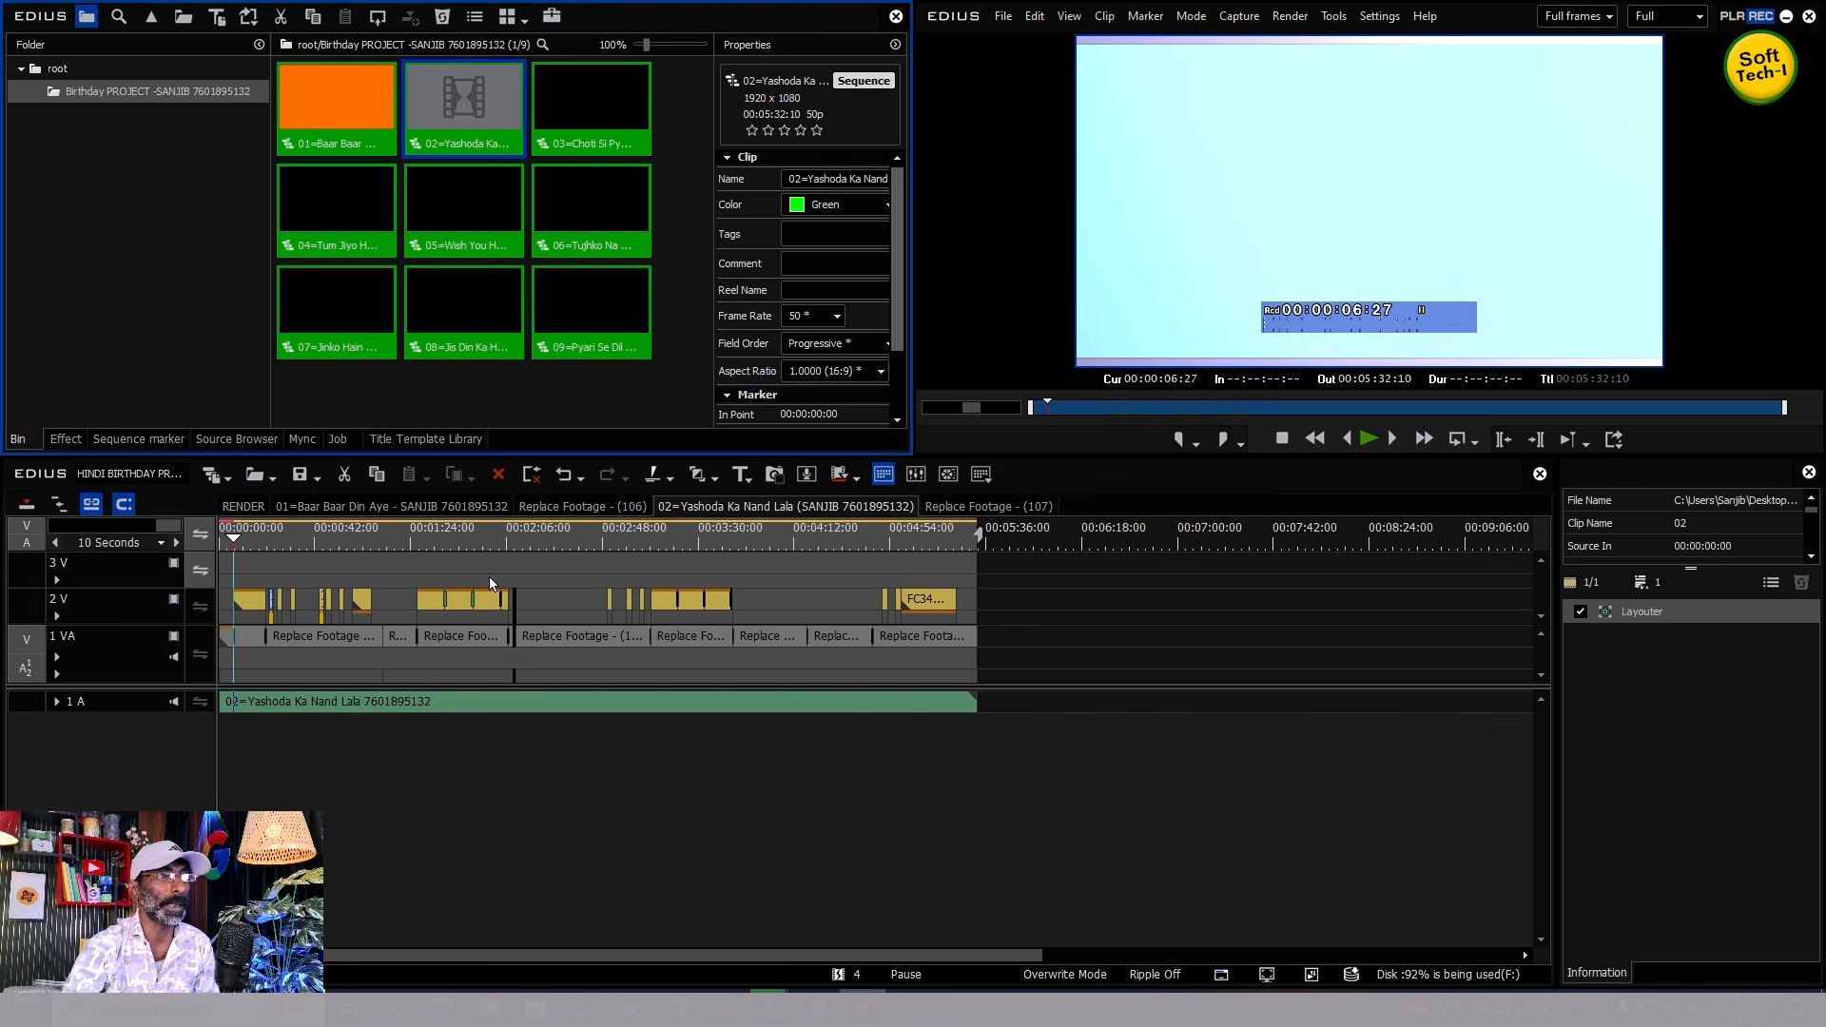
- Preview the 02=Yashoda Ka Nand Lala sequence from about 20 and 44 seconds, and view the frame near 3 minutes 33 seconds
click(263, 537)
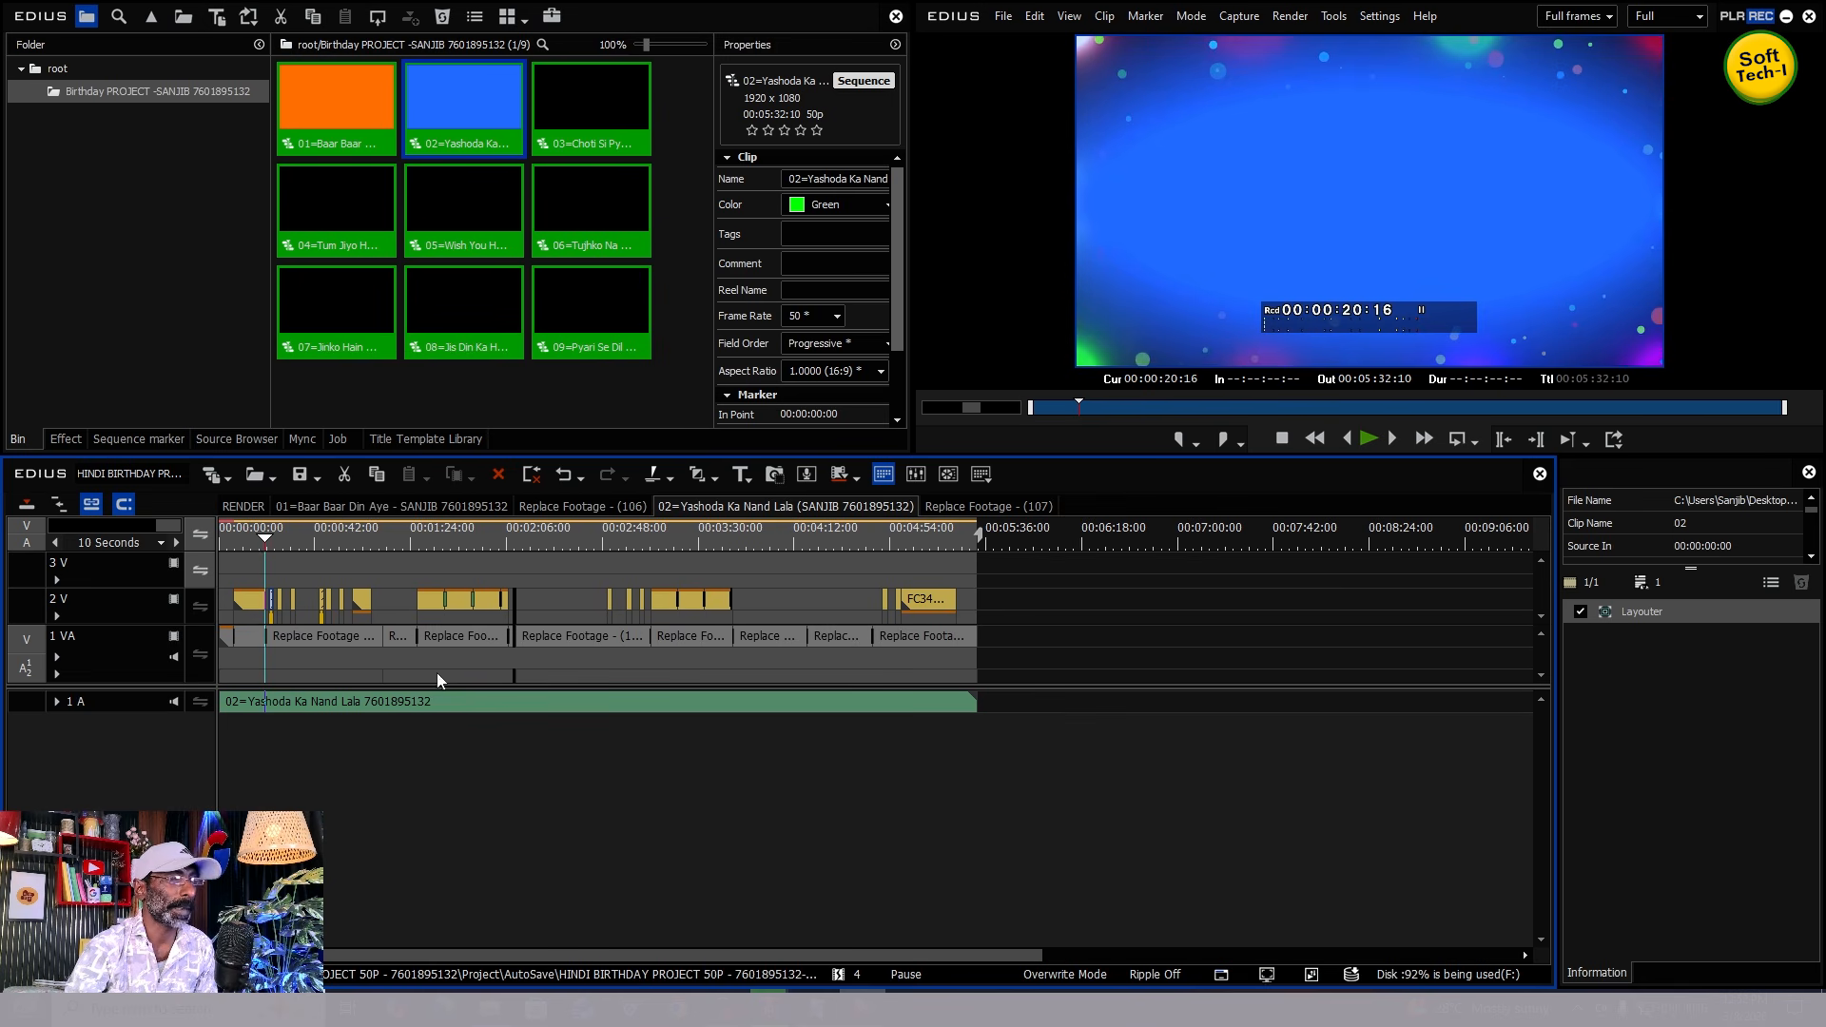
key(space)
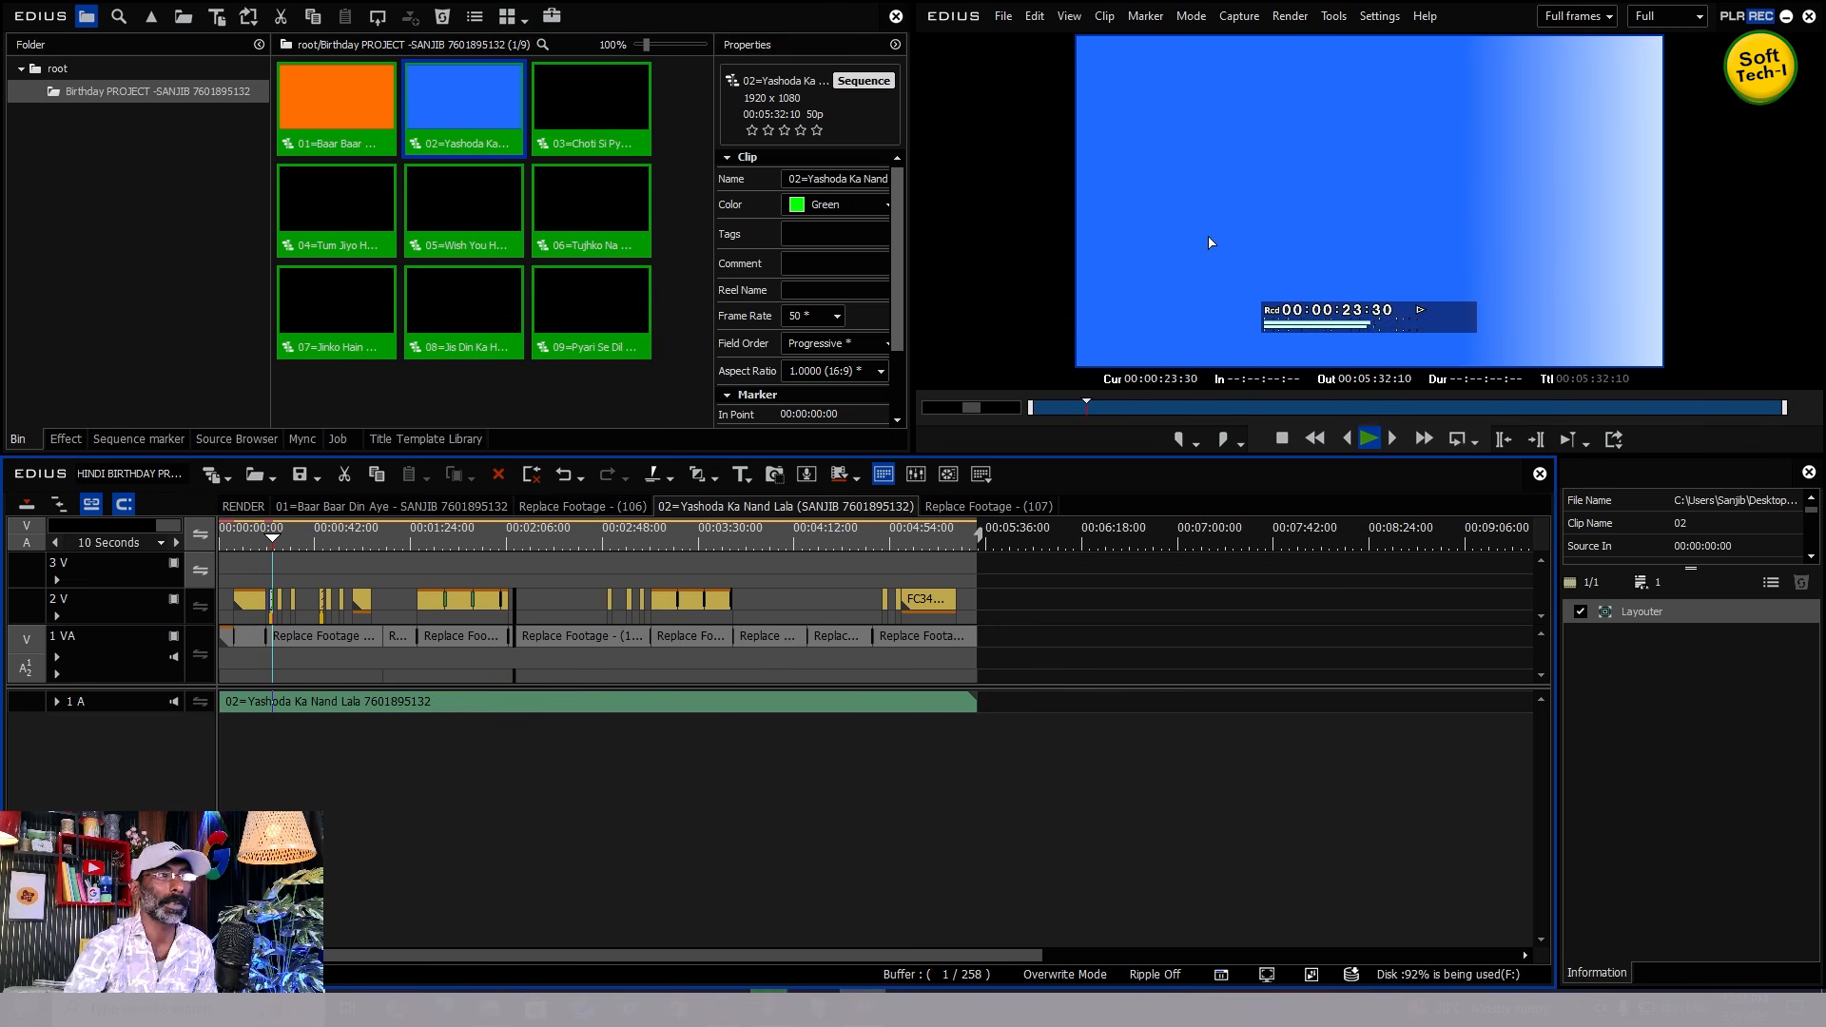
click(318, 537)
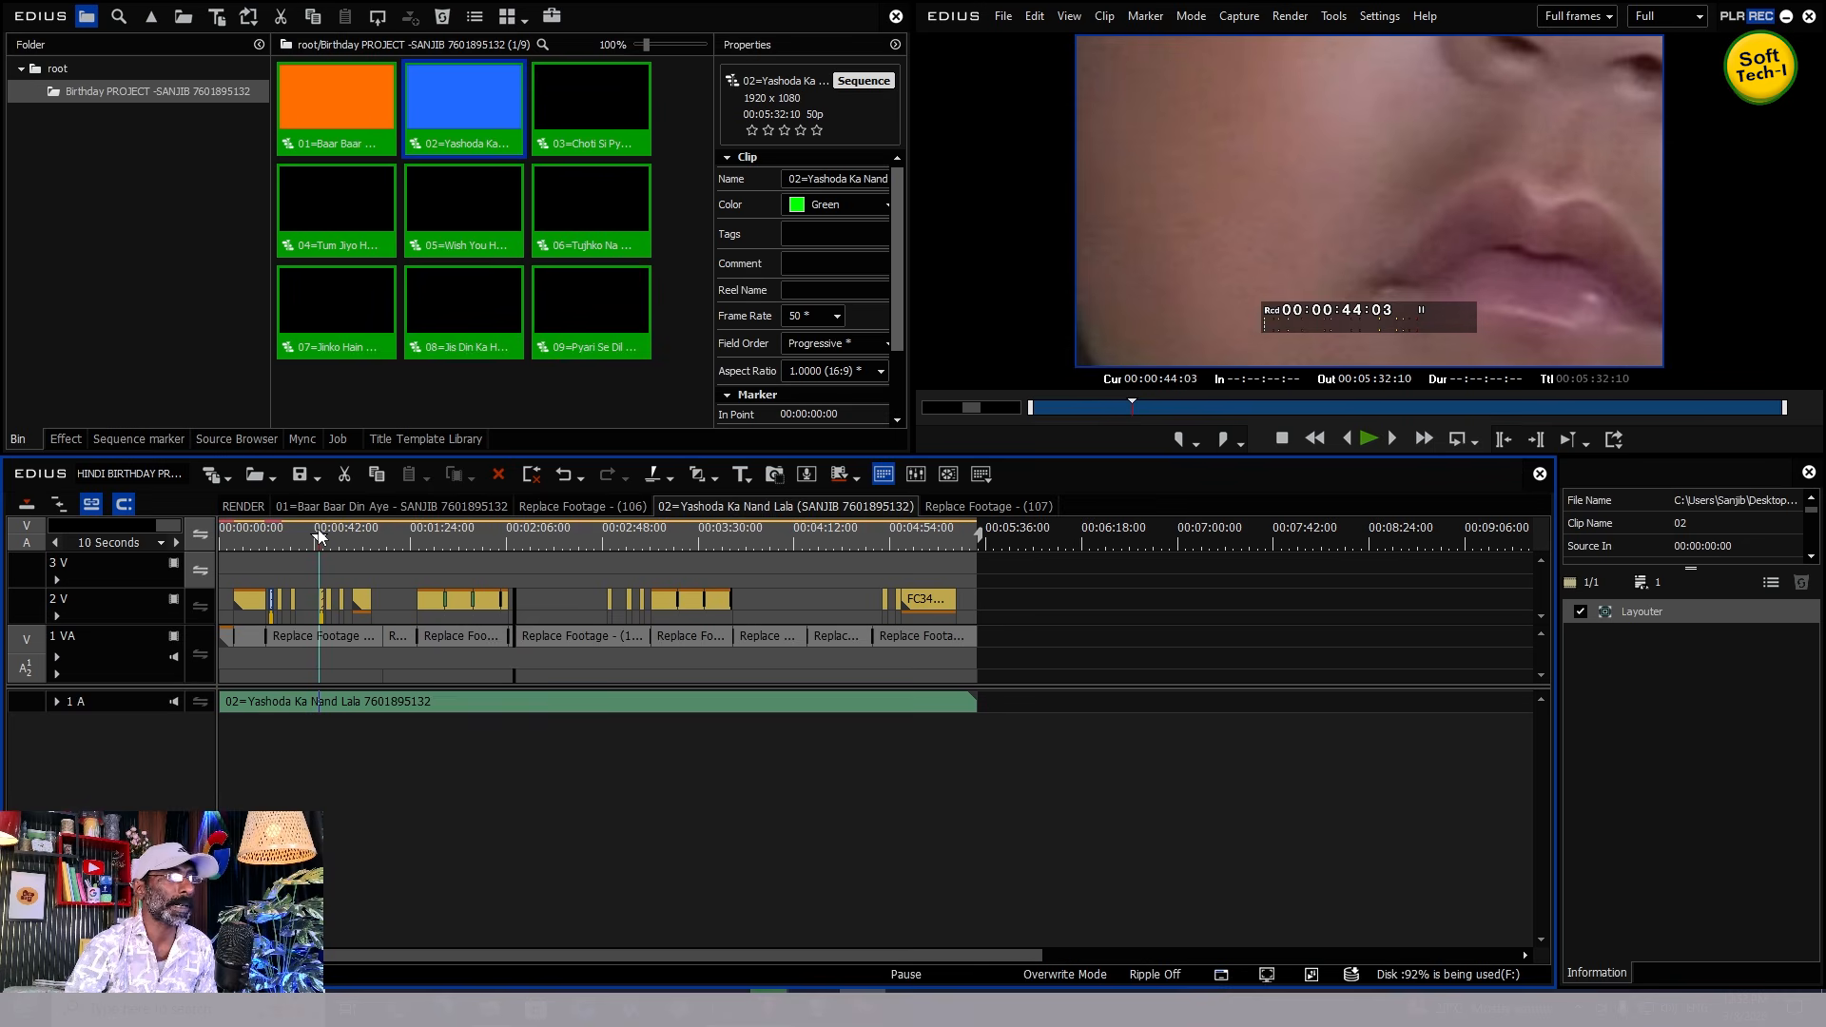
key(space)
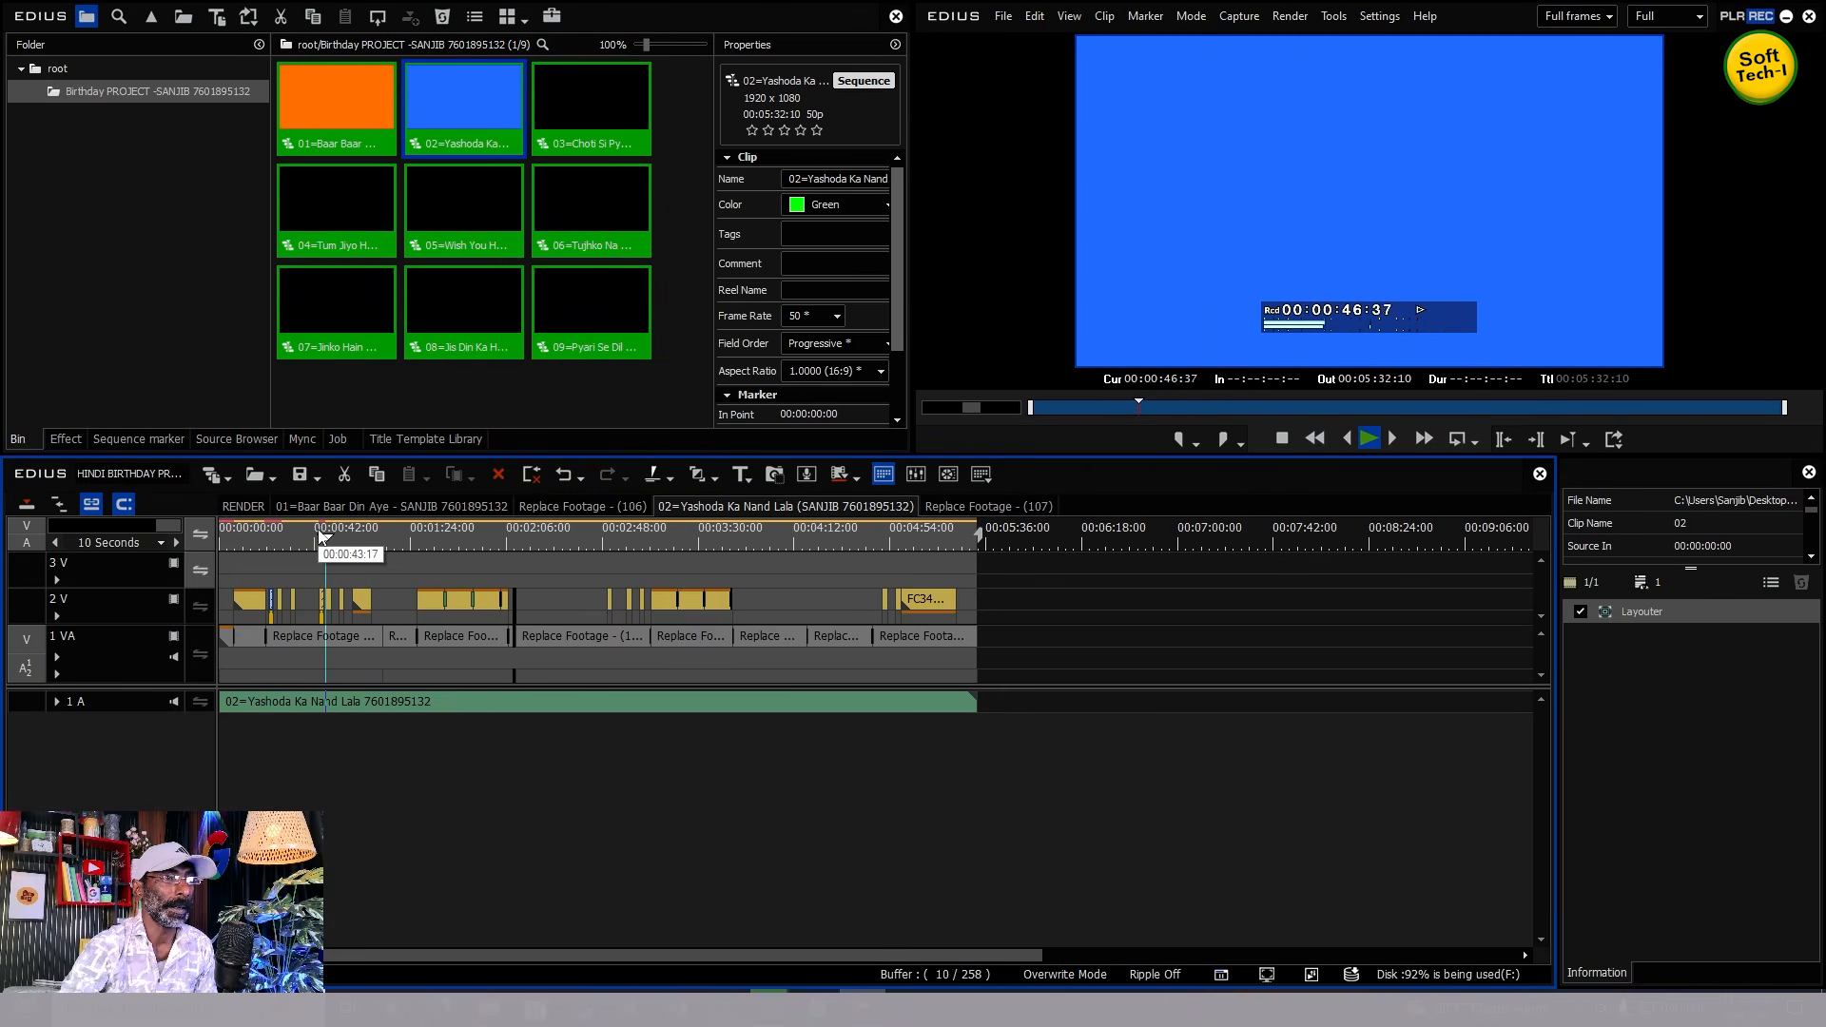
click(705, 540)
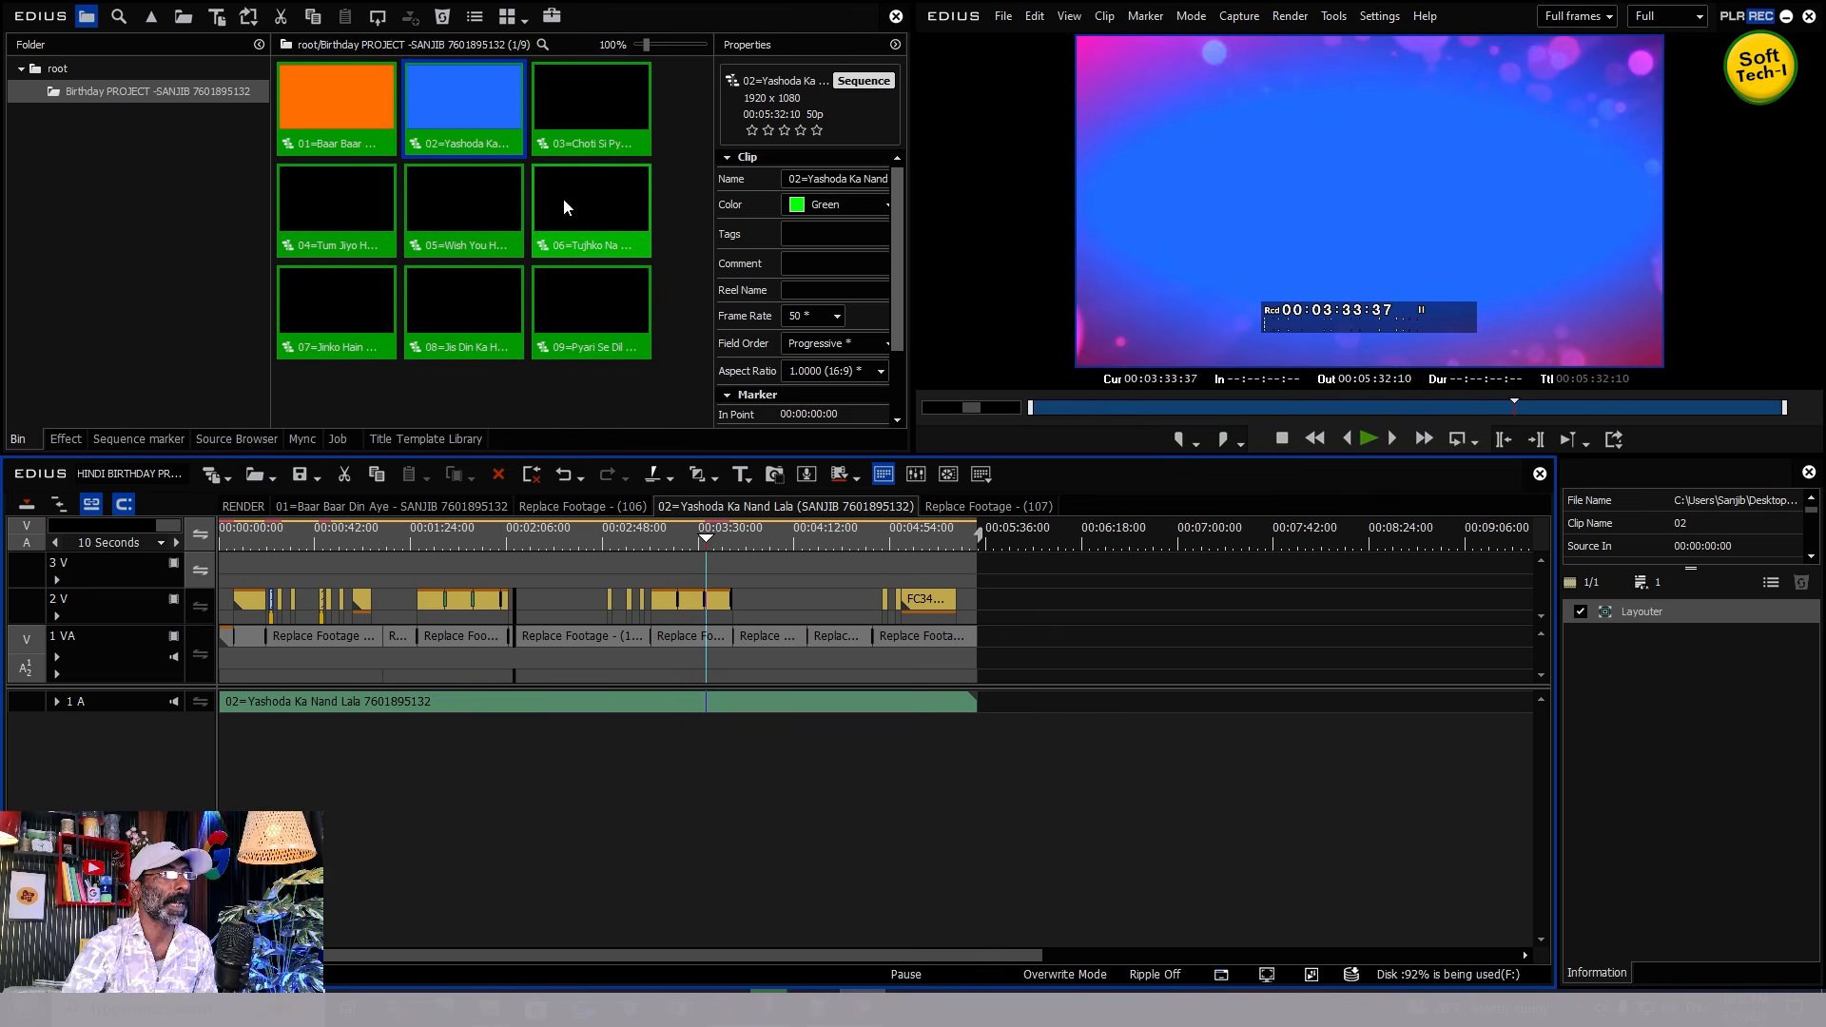
- Open the 03=Choti Si Pyari Si and 09=Pyari Se Dil Ke Dhadkan sequences, and the latter's nested Replace Footage - (114) sequence
double_click(589, 89)
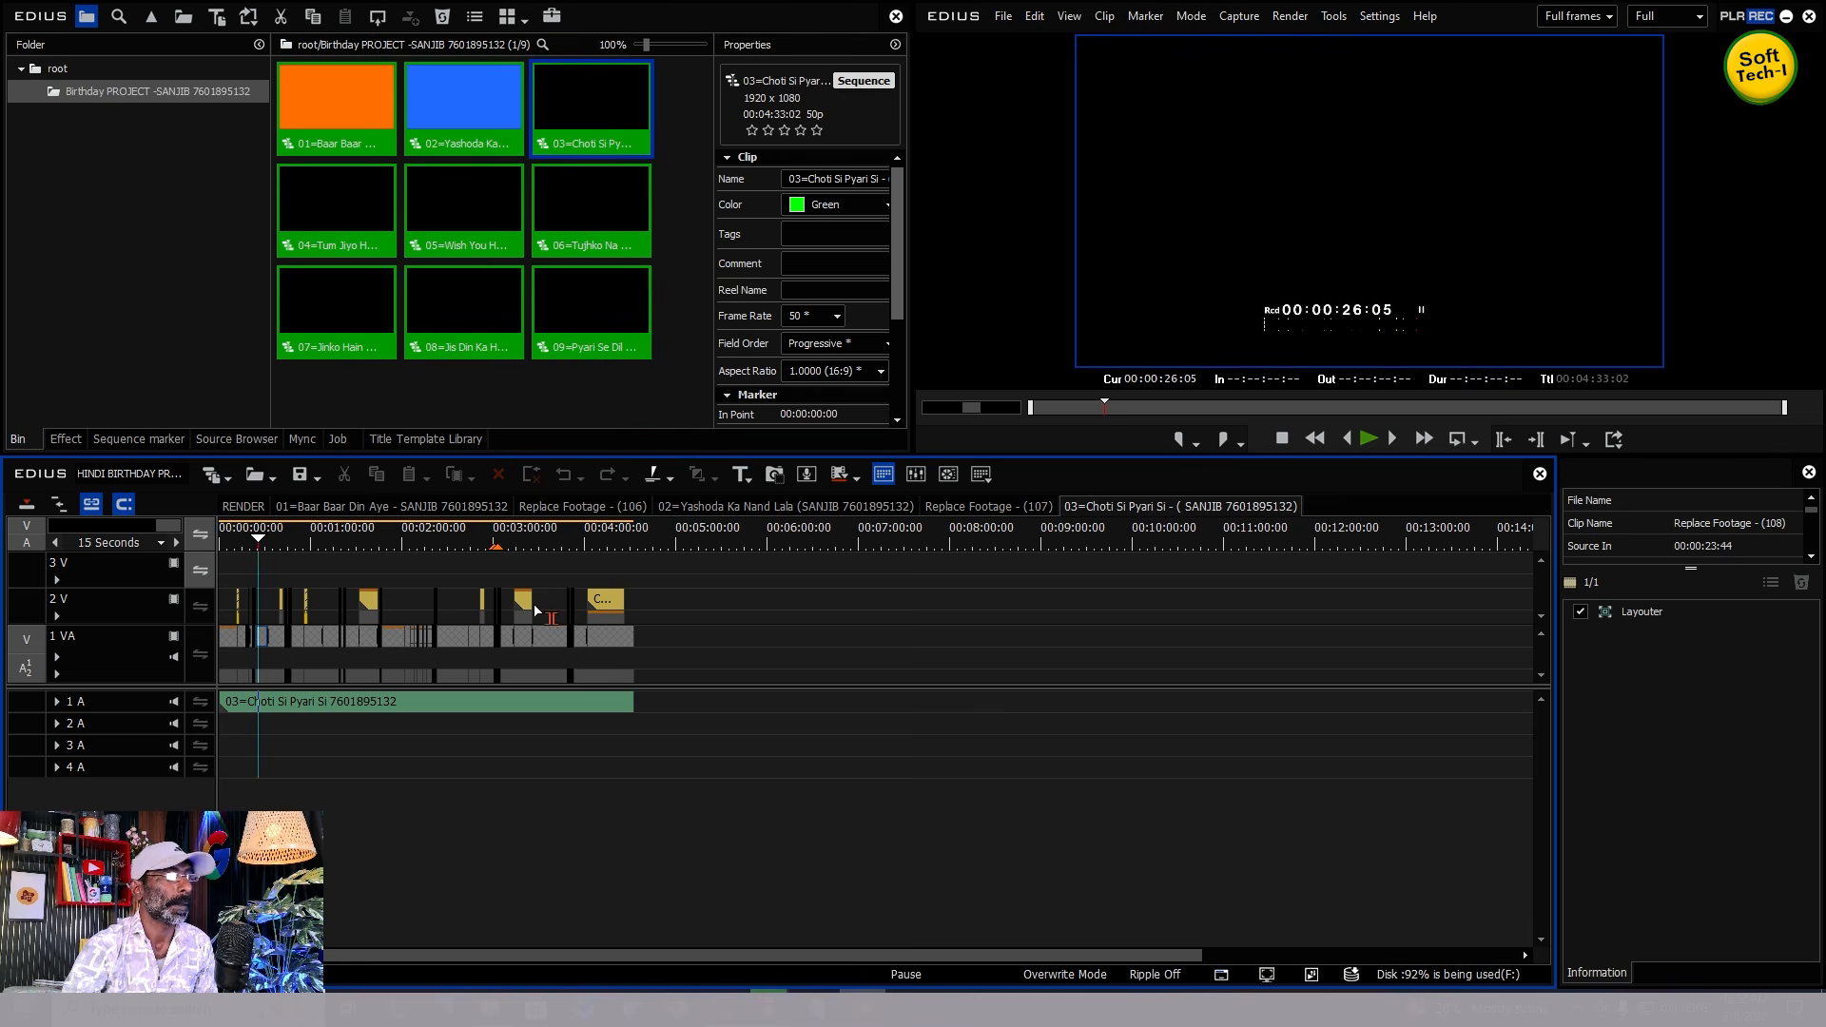
double_click(603, 325)
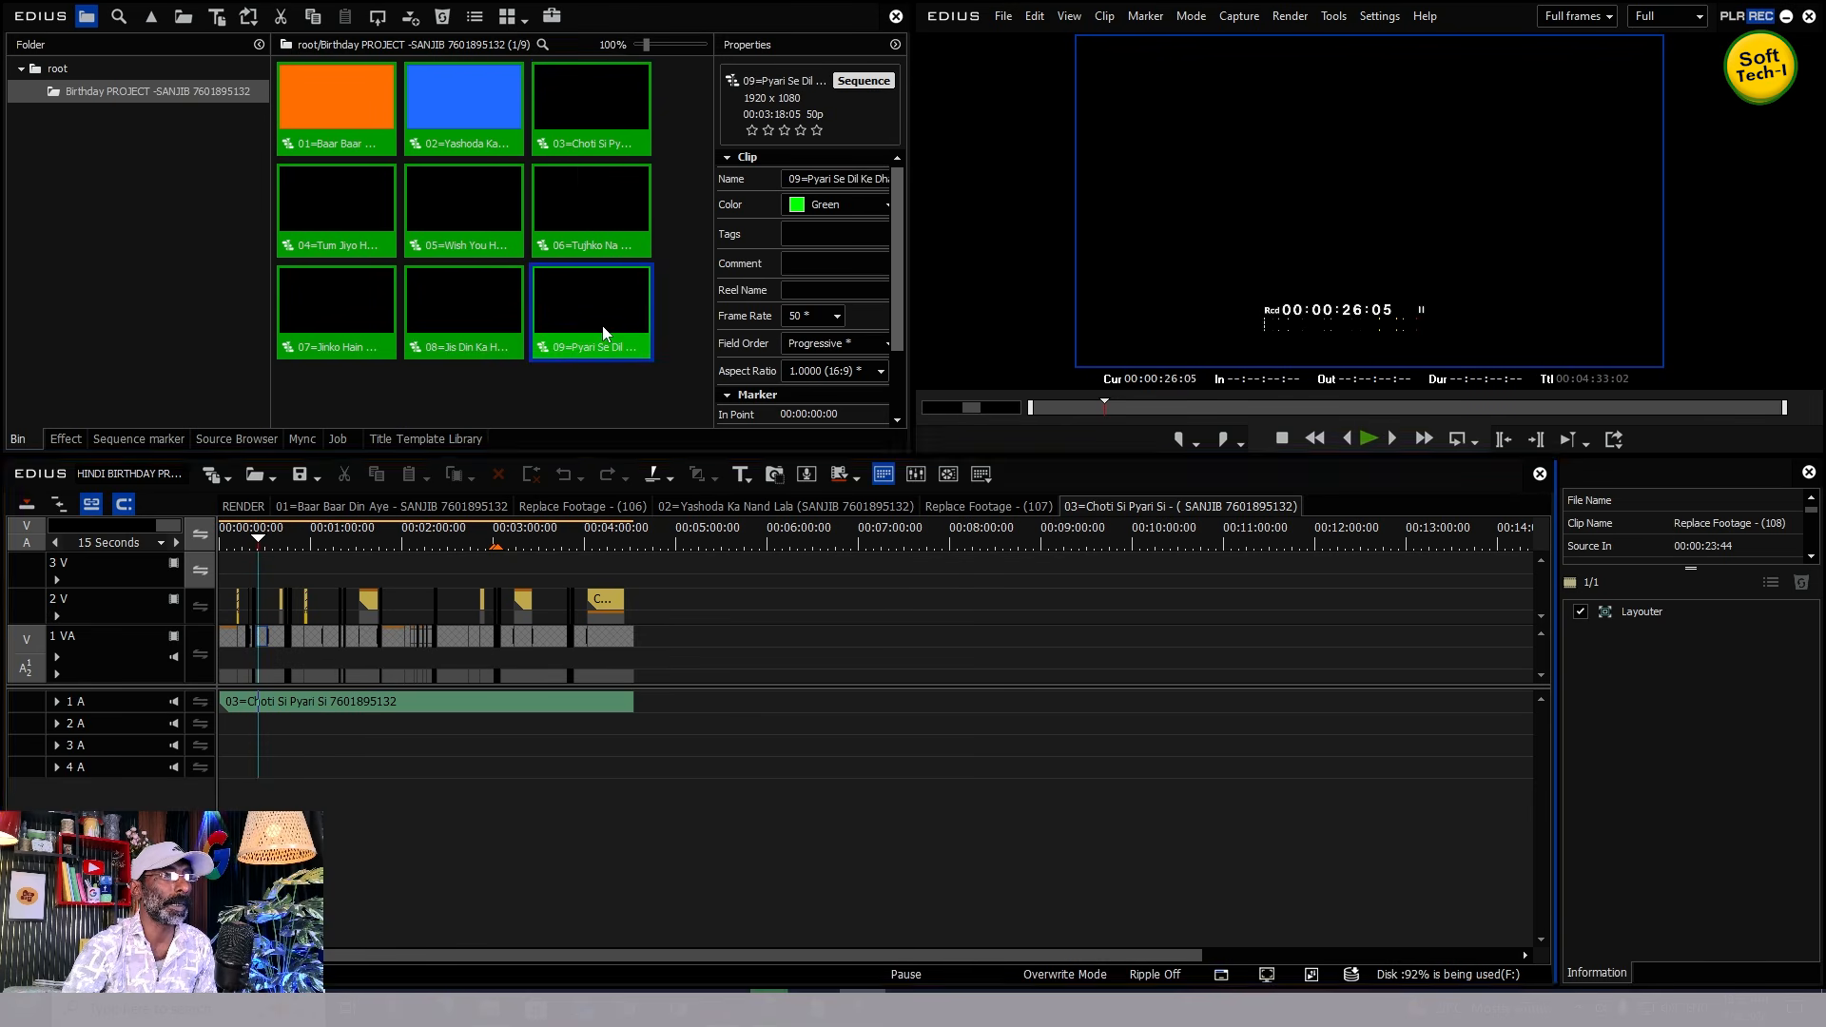
double_click(253, 600)
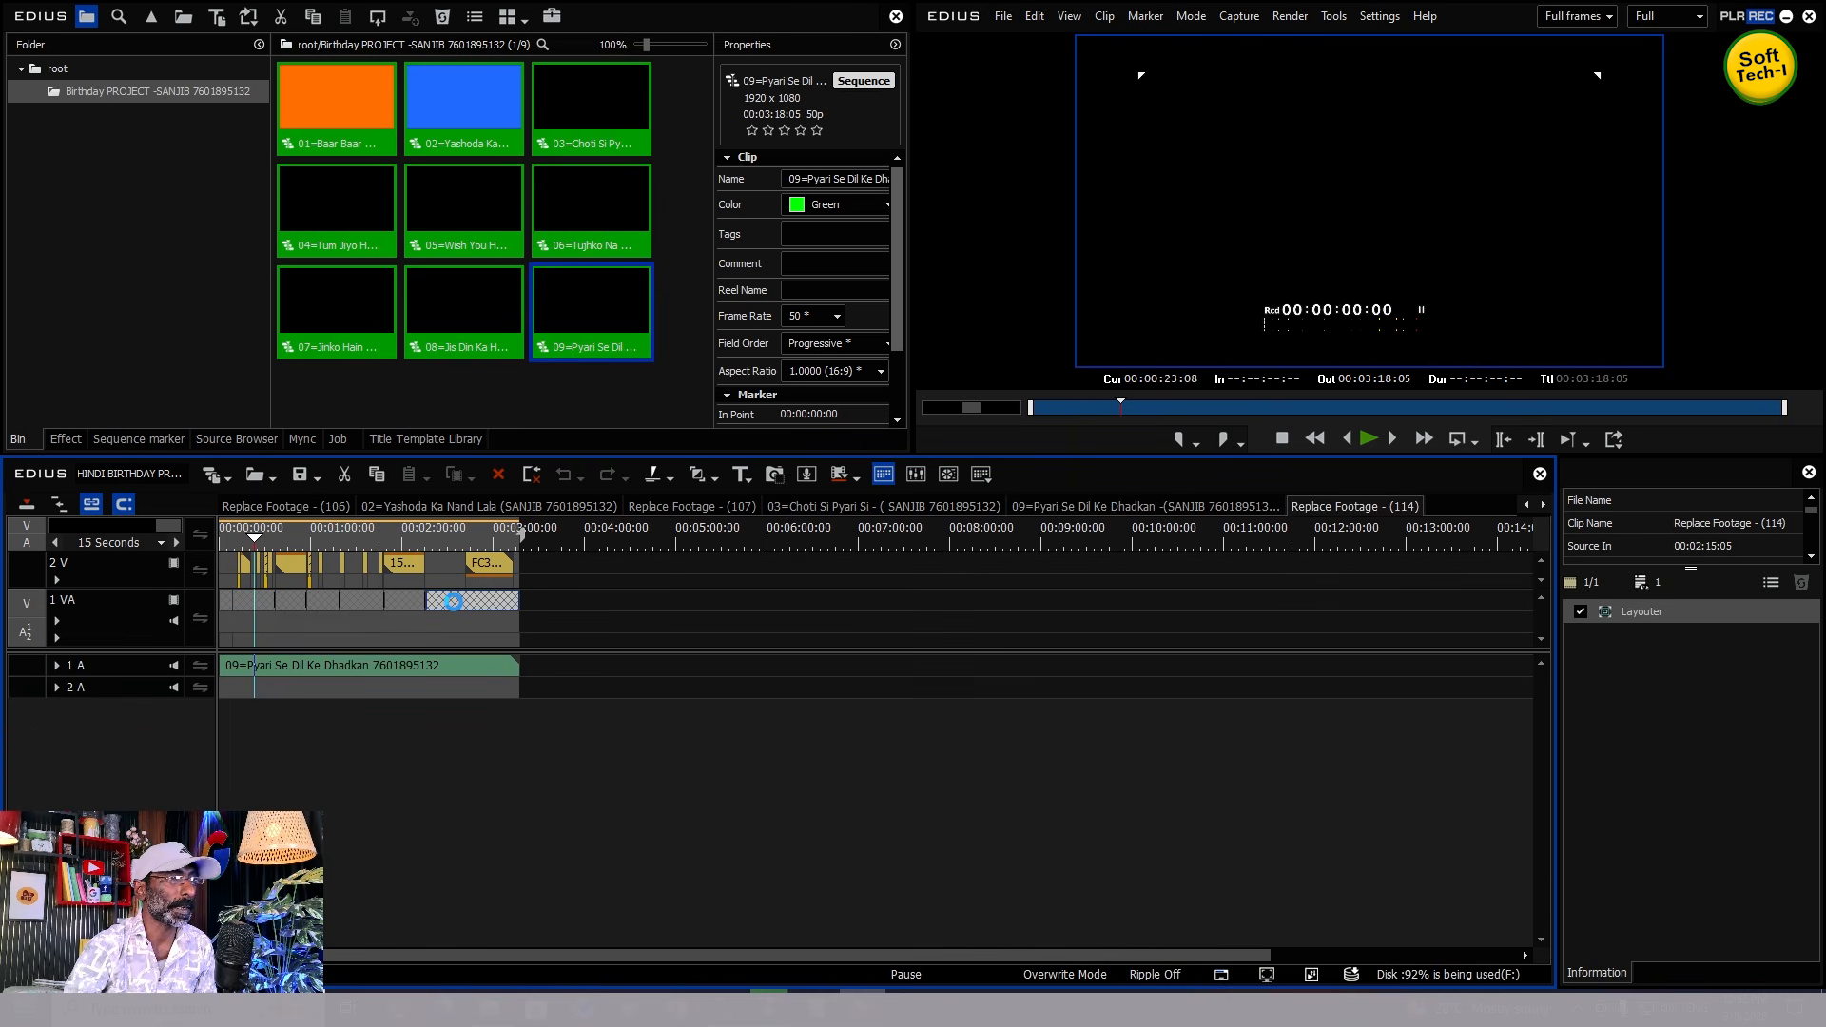
click(585, 540)
drag(589, 542, 670, 542)
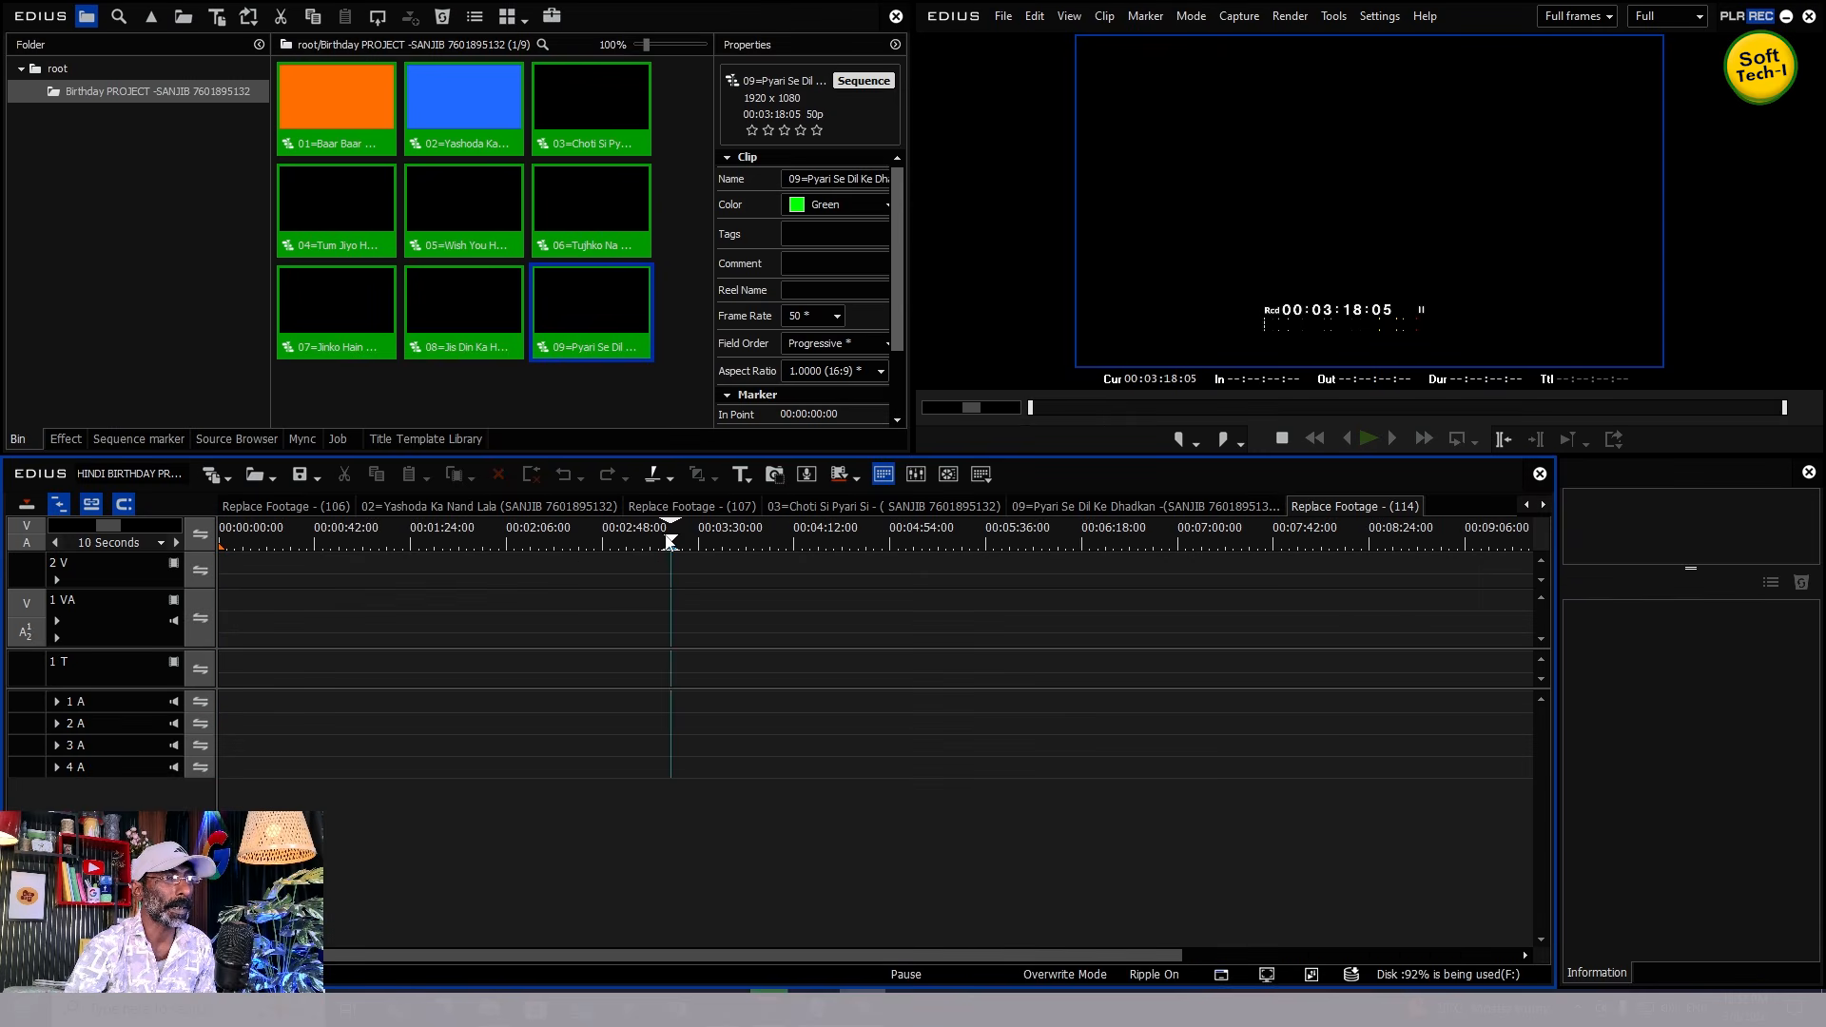
- Add a green single-colour Color Matte at the start of track 2 V and extend it to the 00:03:18:05 marker
drag(453, 536, 221, 535)
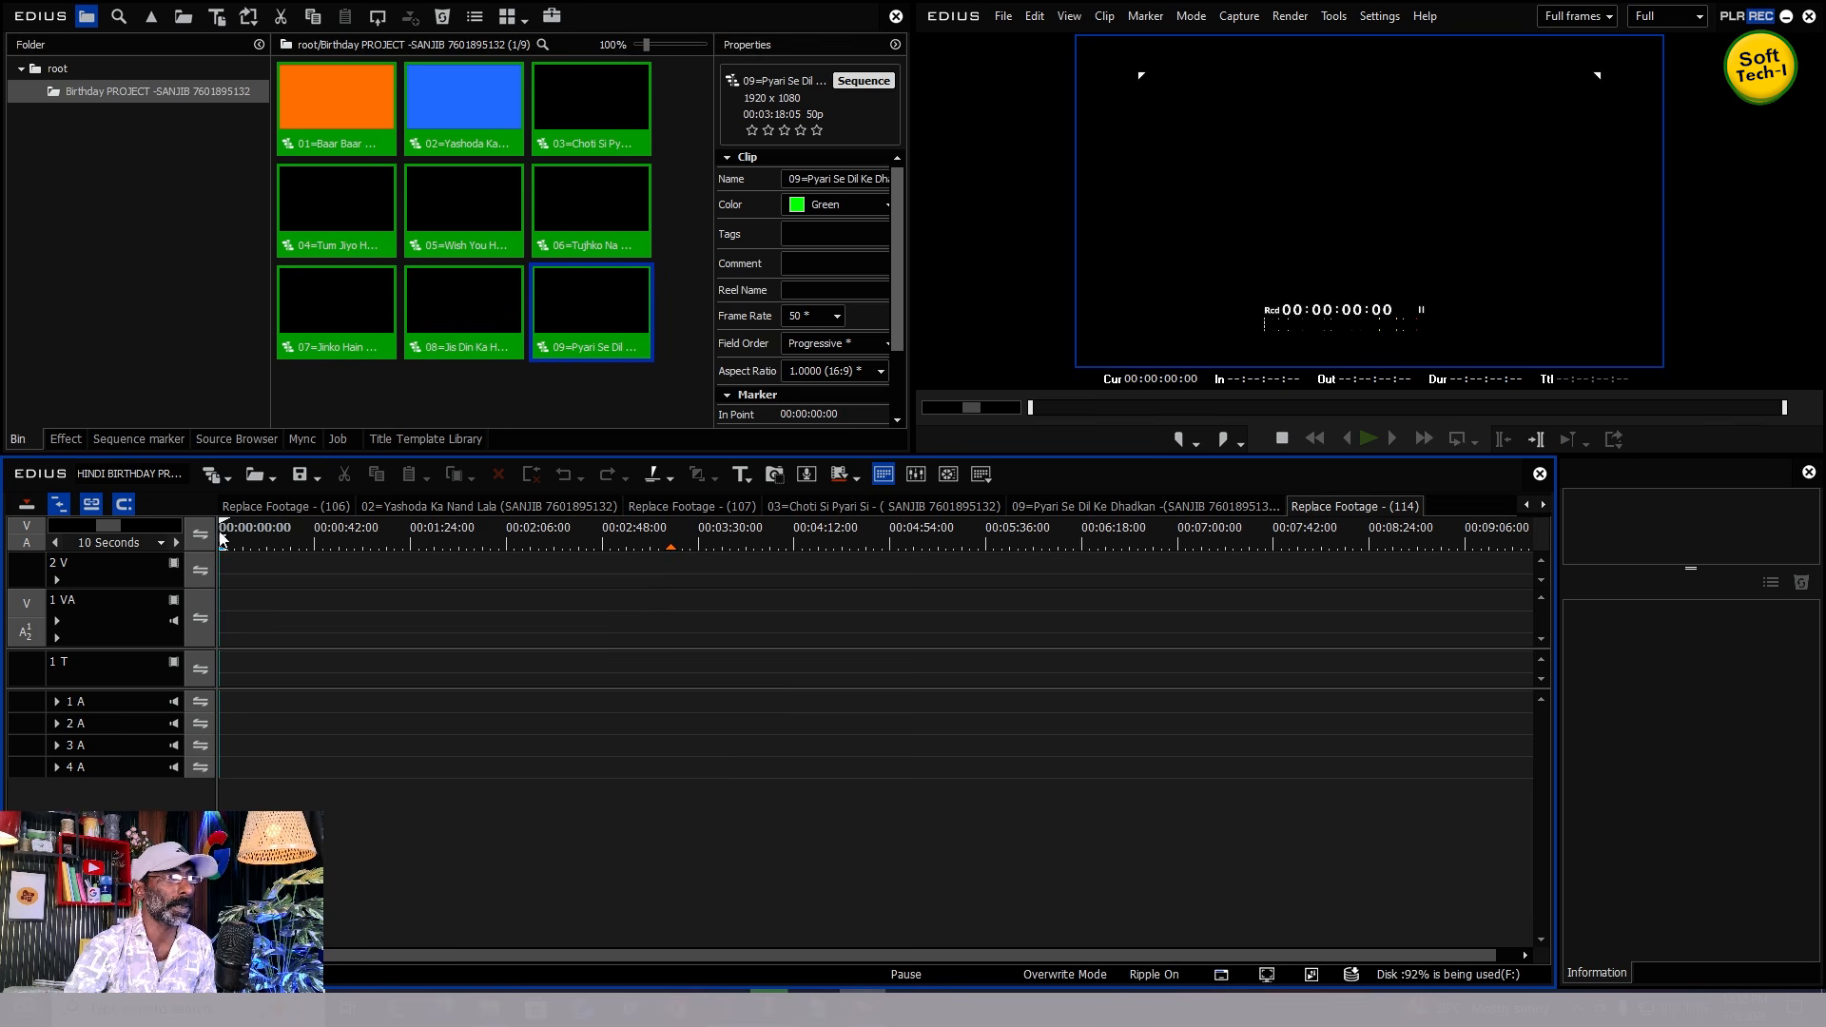
right_click(251, 584)
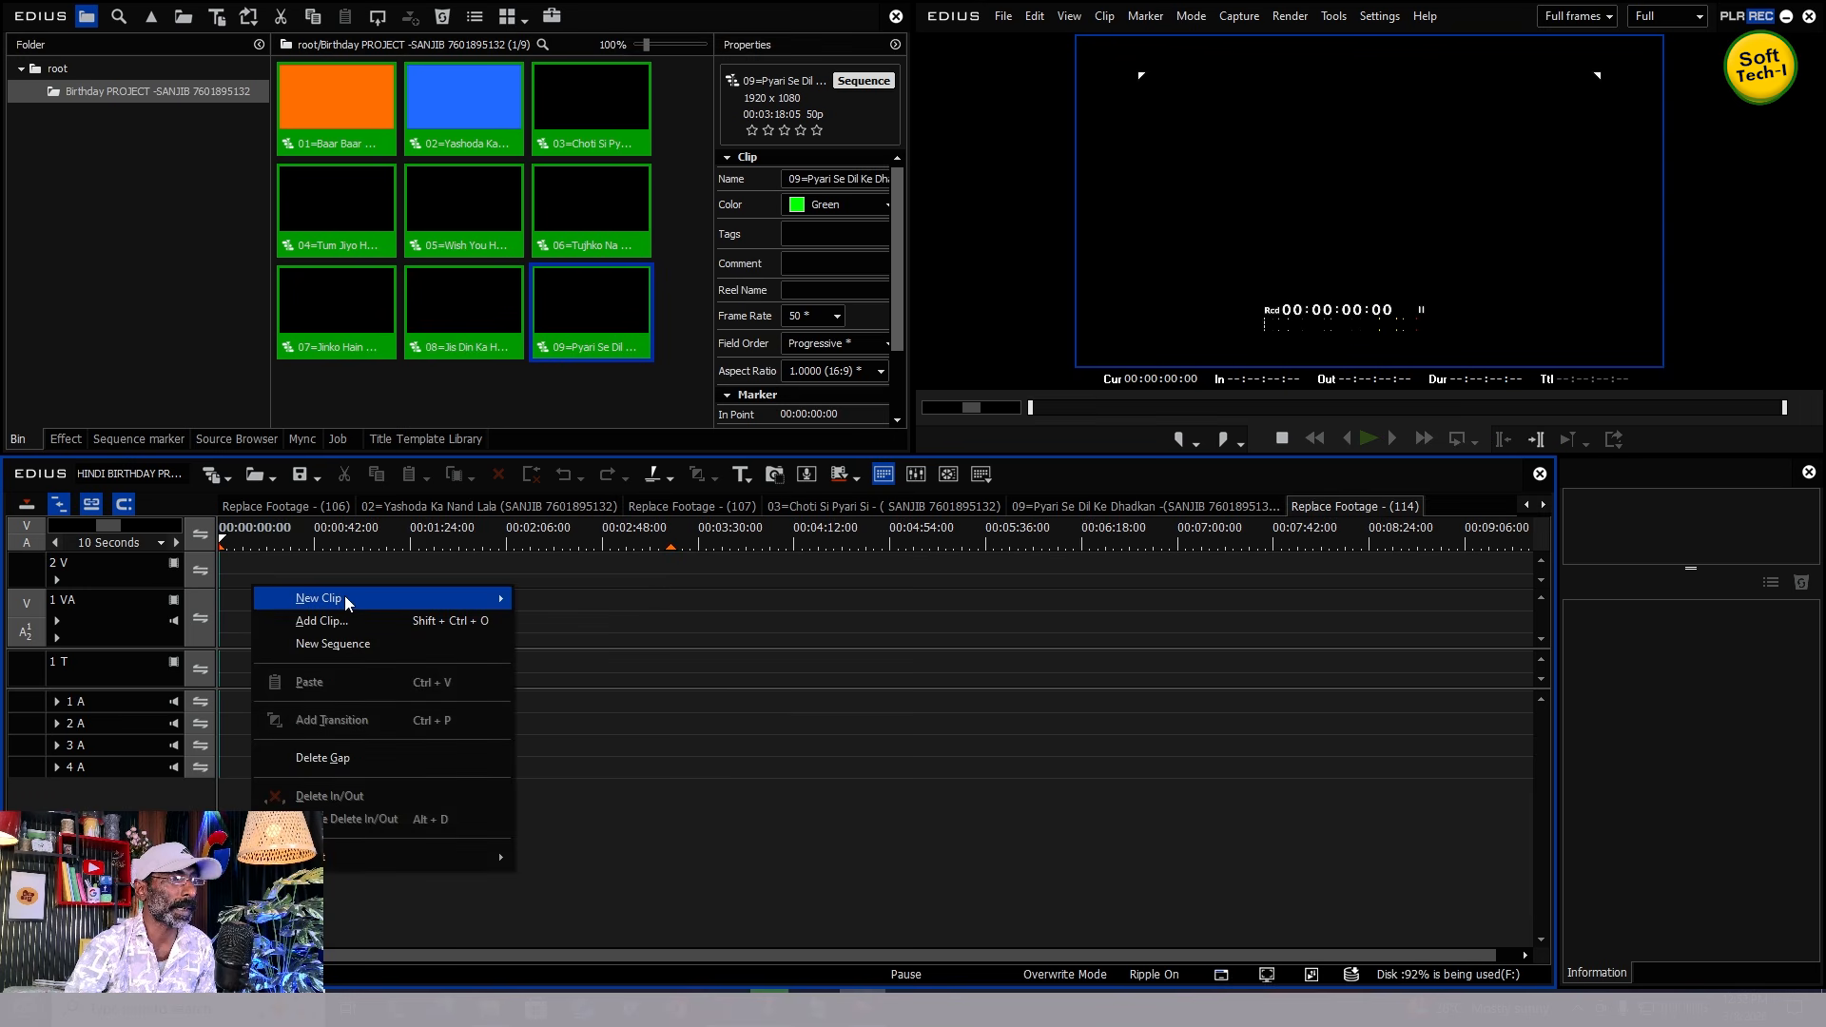
mouse_move(420, 599)
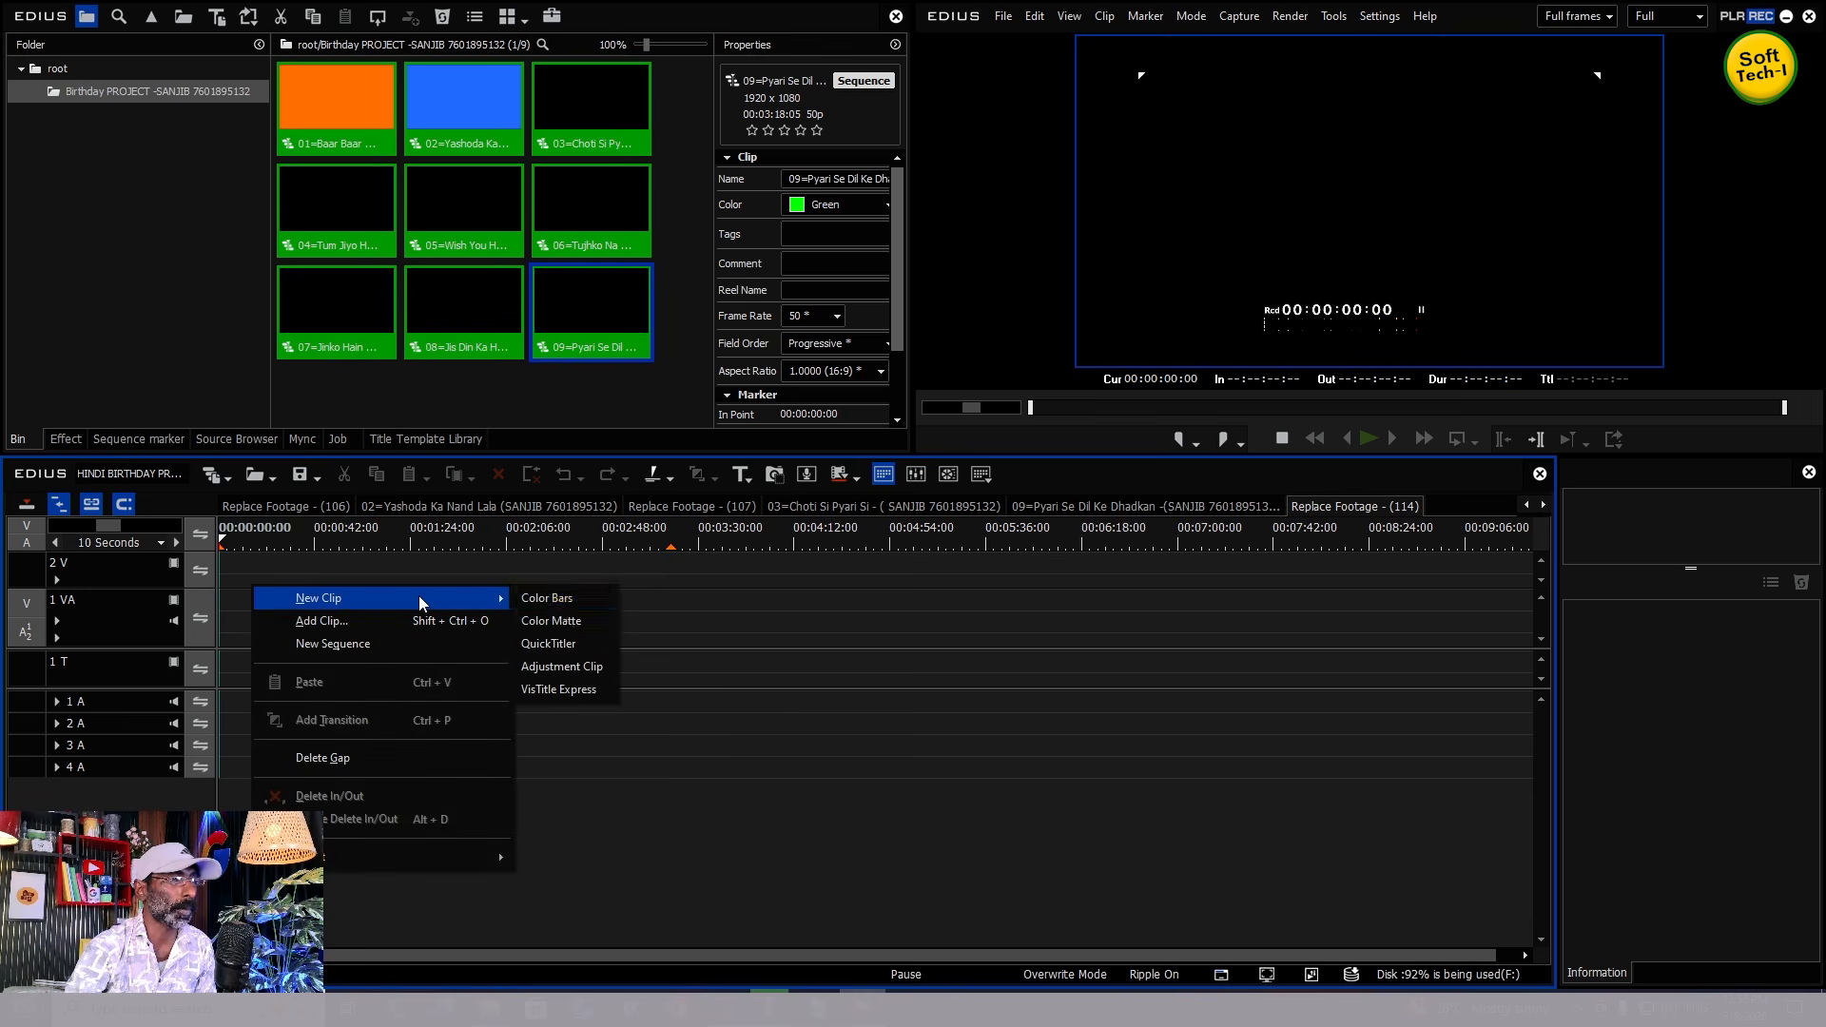
click(576, 622)
click(55, 582)
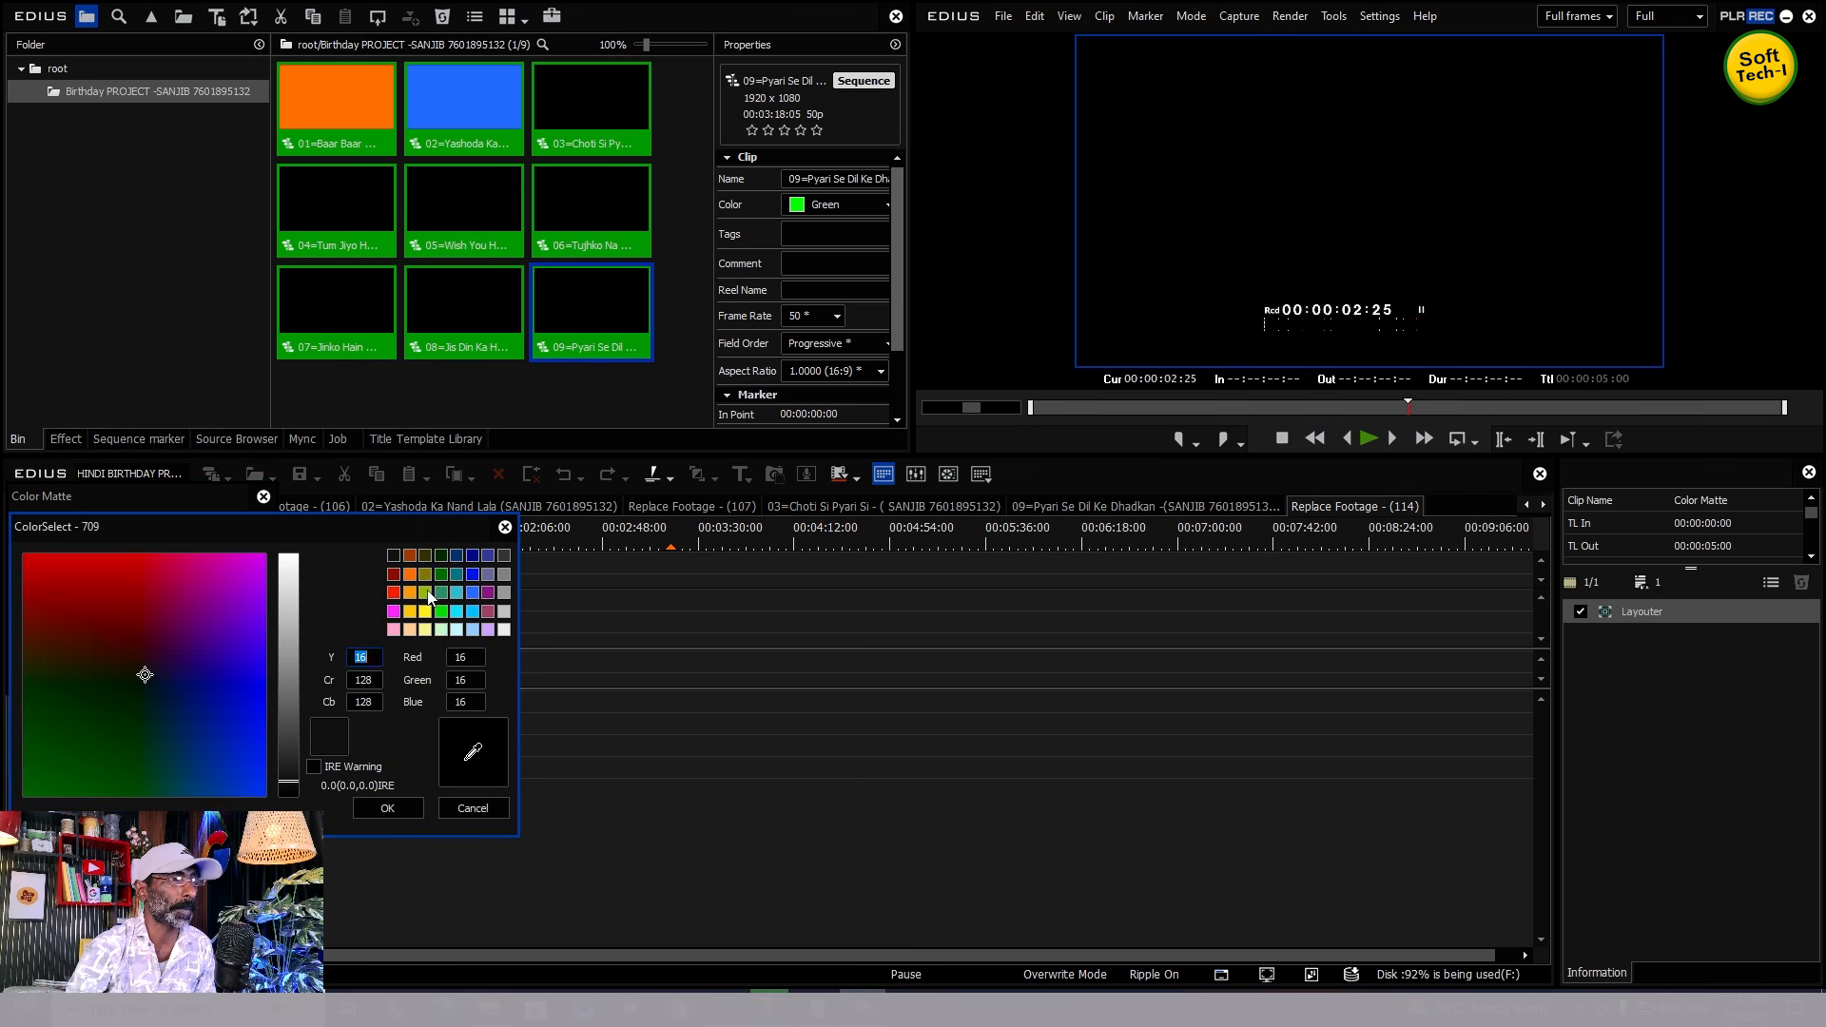
click(410, 574)
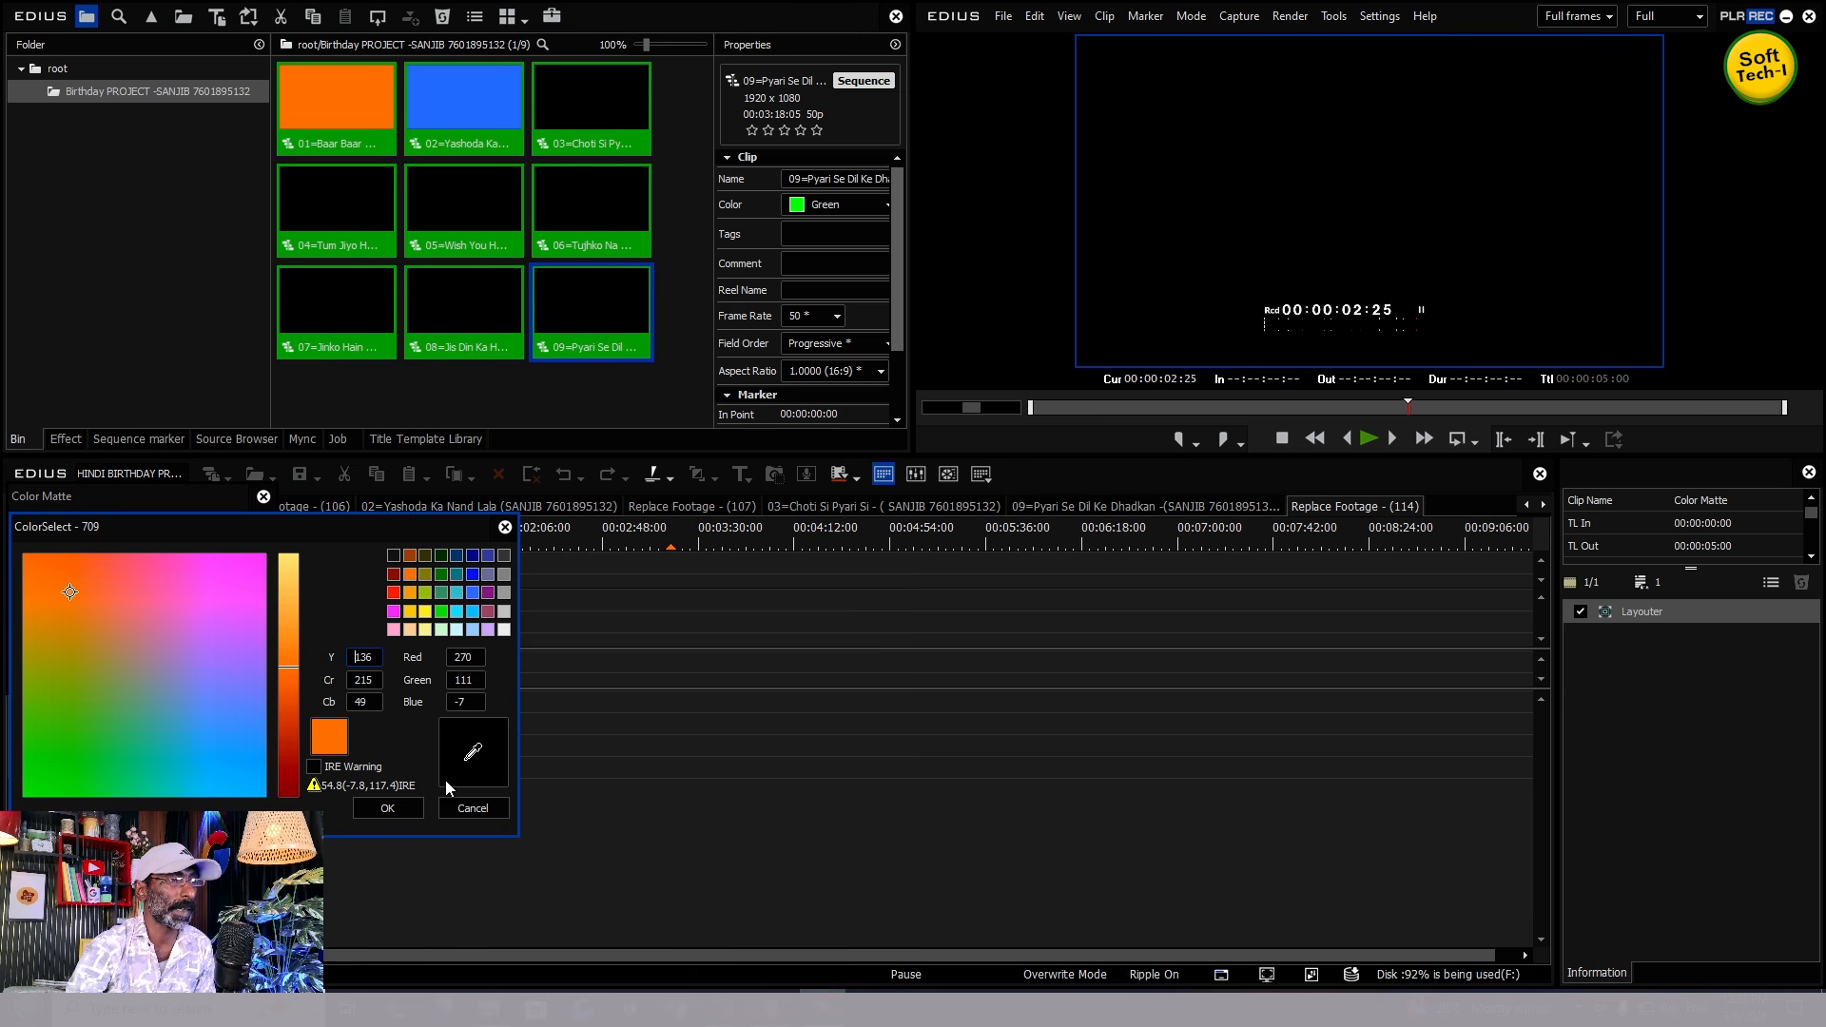
click(441, 611)
click(402, 810)
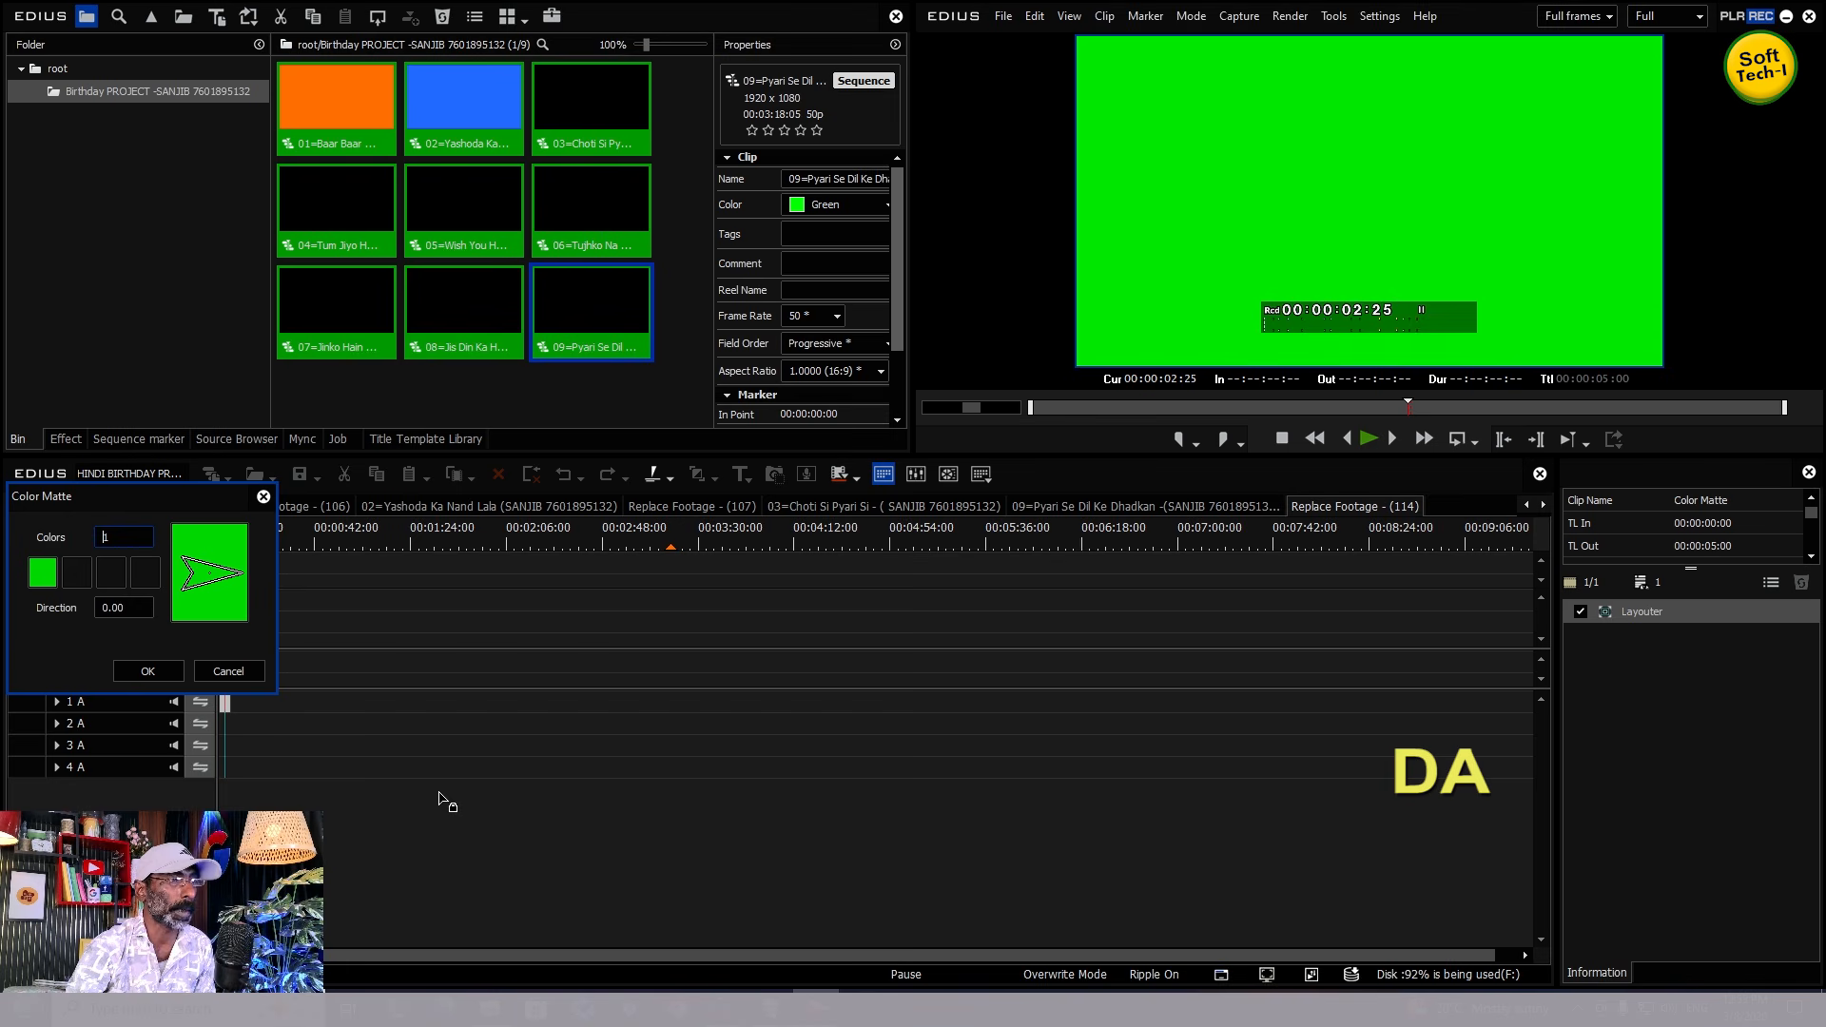
click(152, 671)
drag(267, 571, 671, 569)
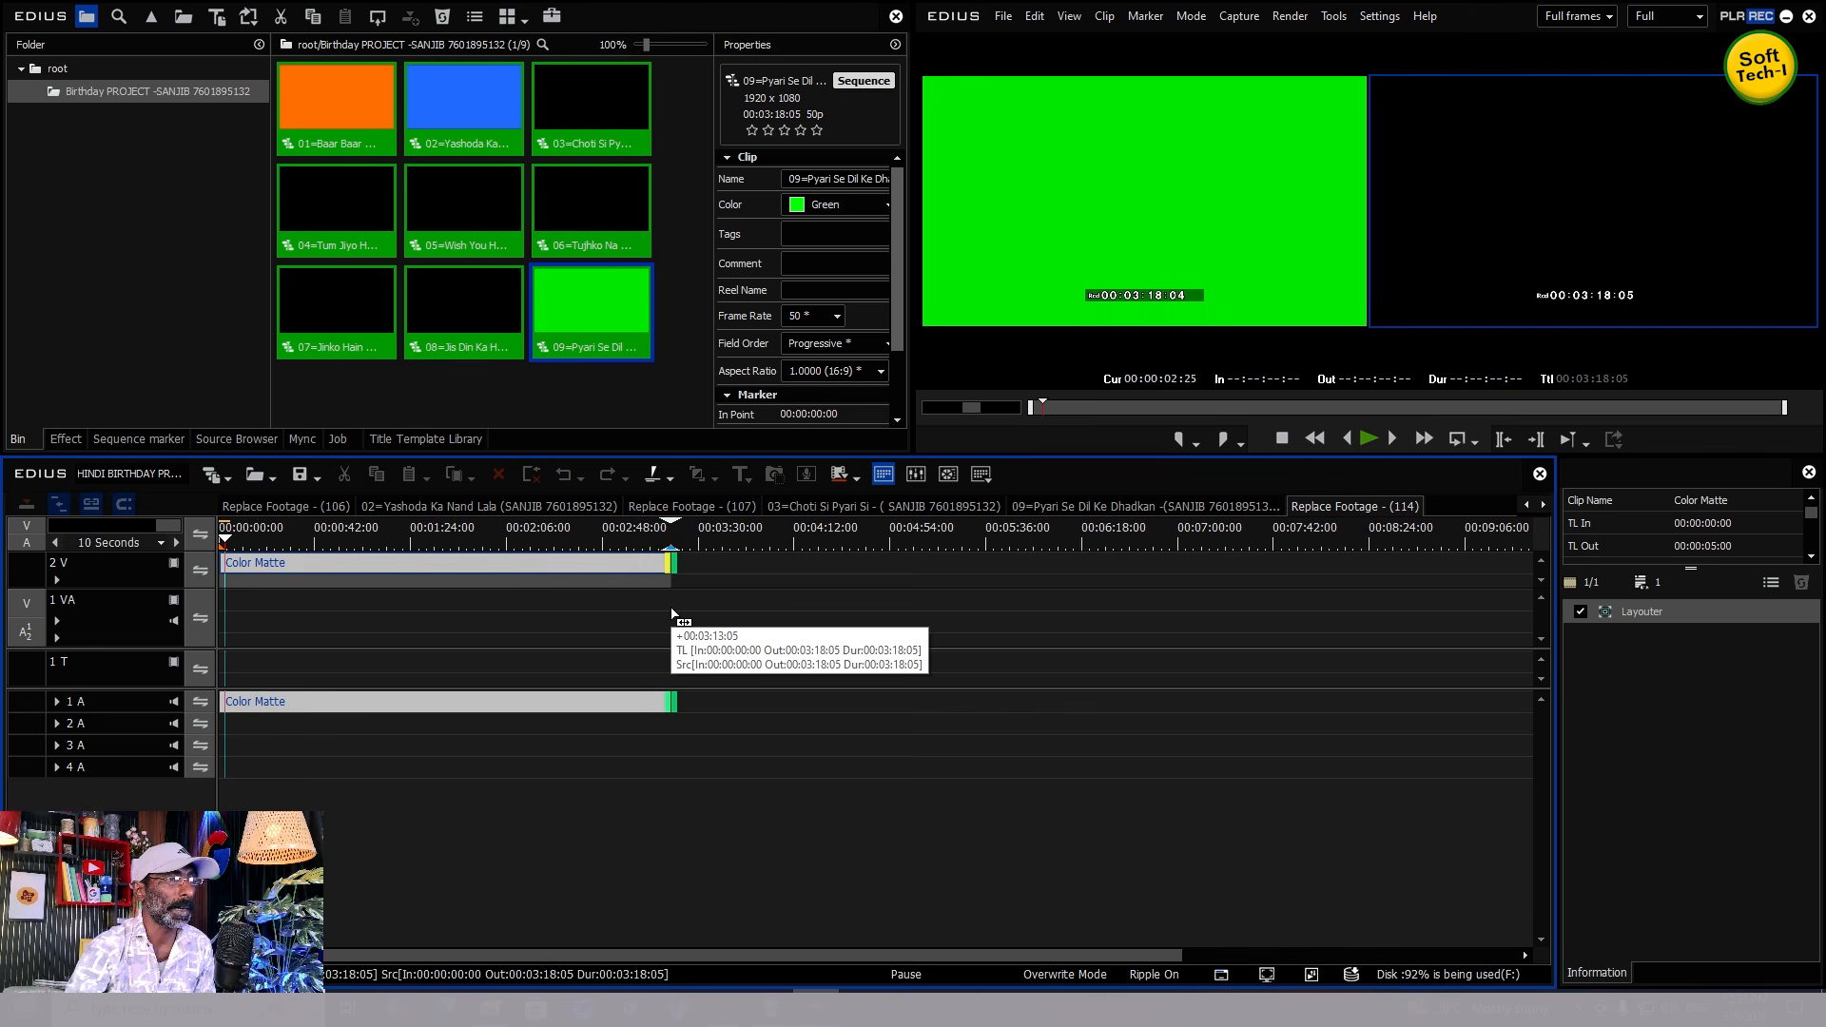
- Return to the 09=Pyari Se Dil Ke Dhadkan sequence and set the timeline scale to 5 seconds
click(1234, 511)
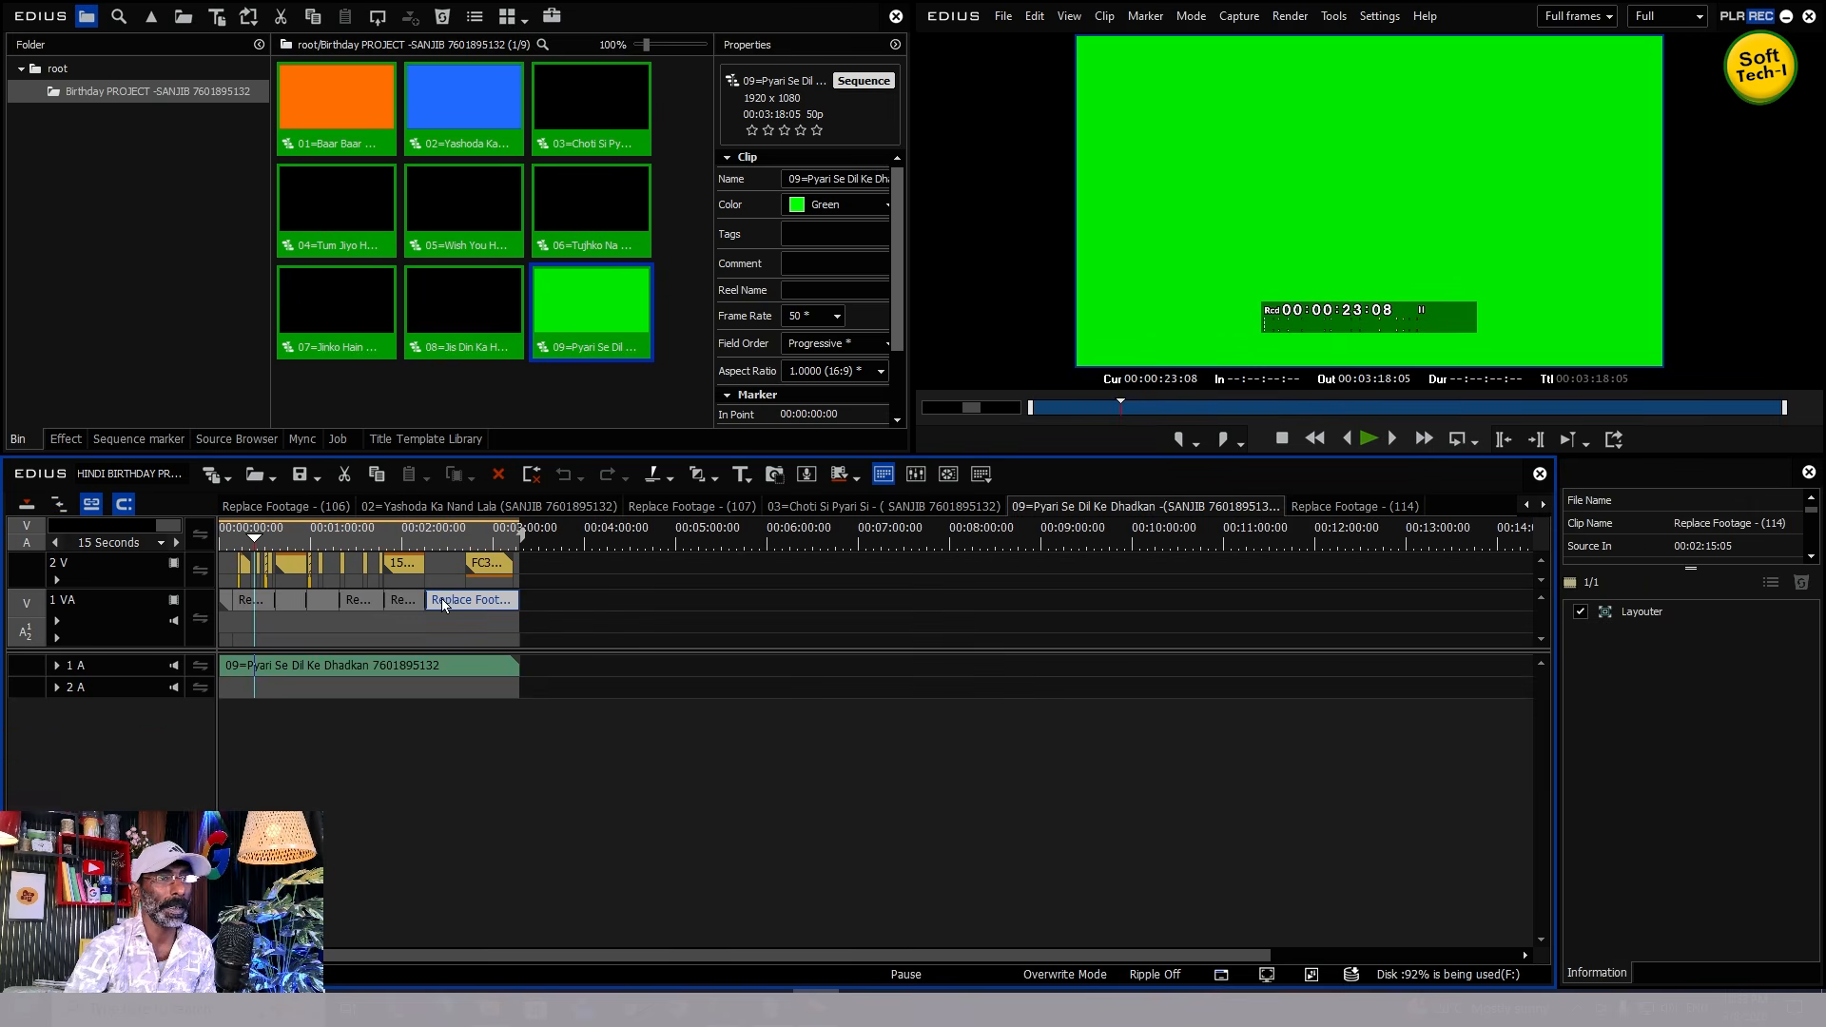
click(54, 542)
click(54, 542)
drag(433, 954, 225, 665)
- Preview several passages in the first minute and a half of the 09=Pyari Se Dil Ke Dhadkan sequence
click(277, 538)
key(space)
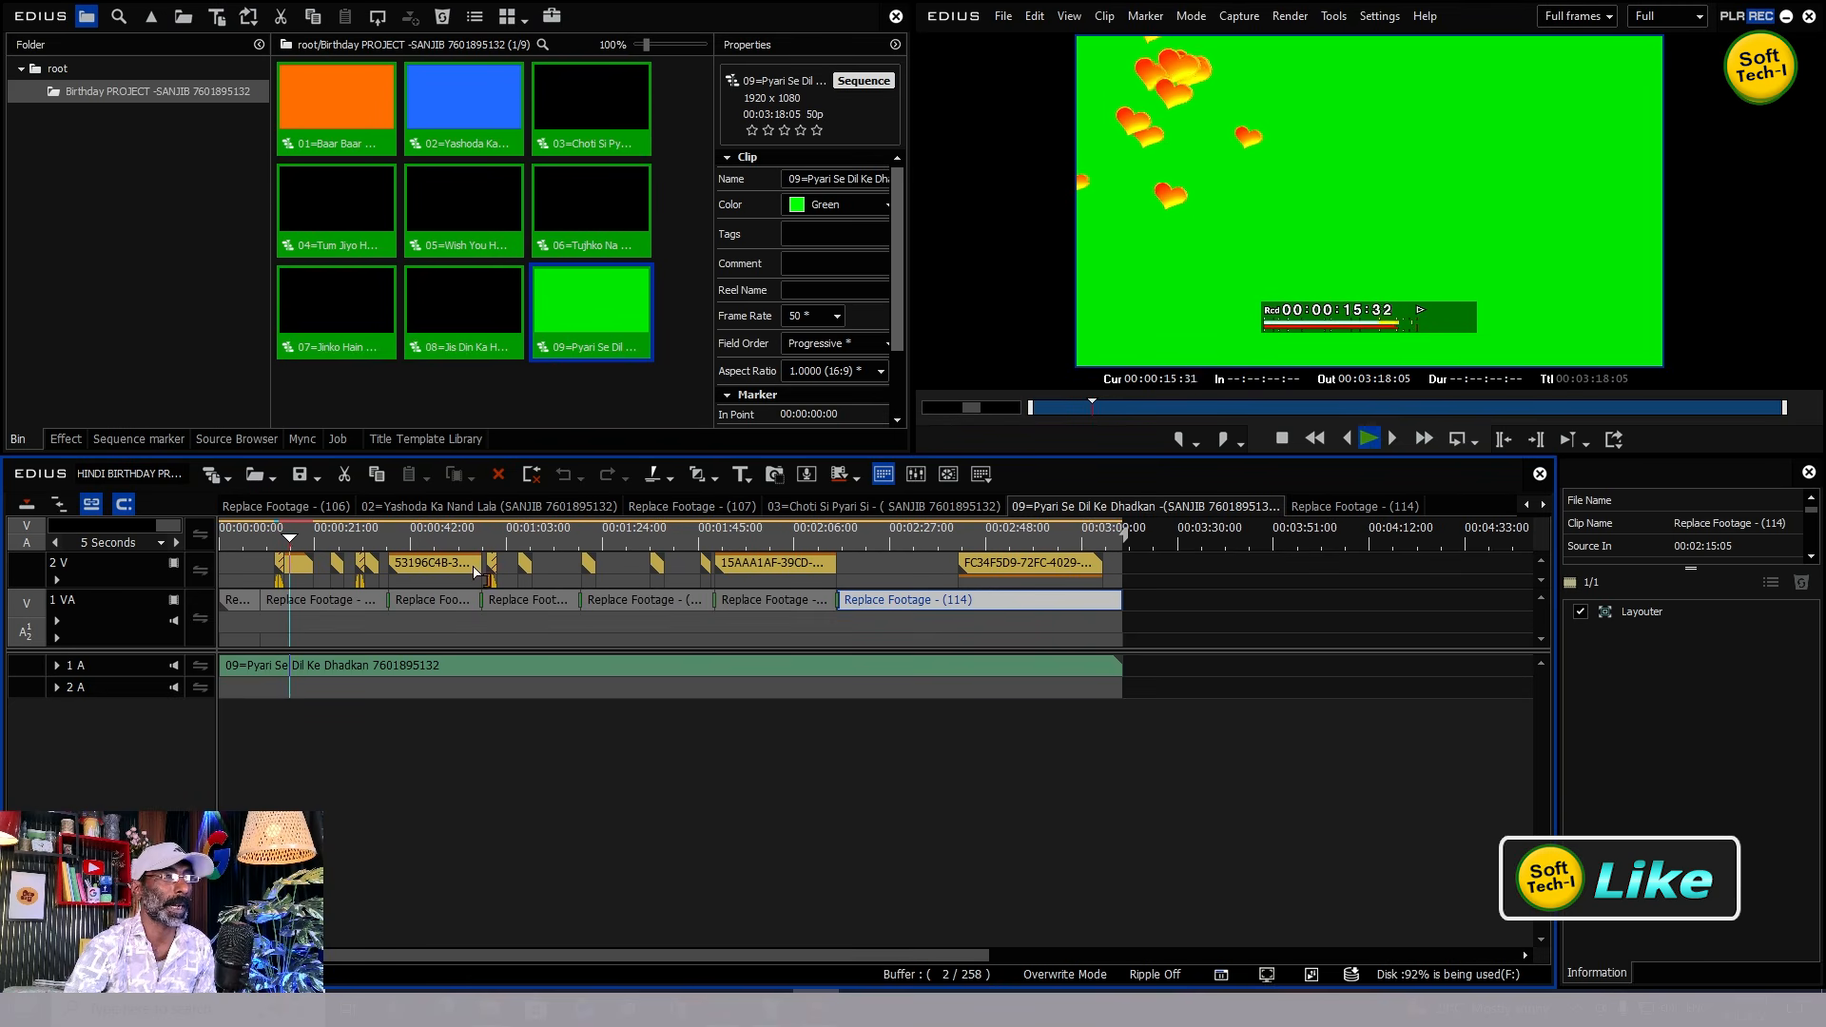
click(353, 534)
key(space)
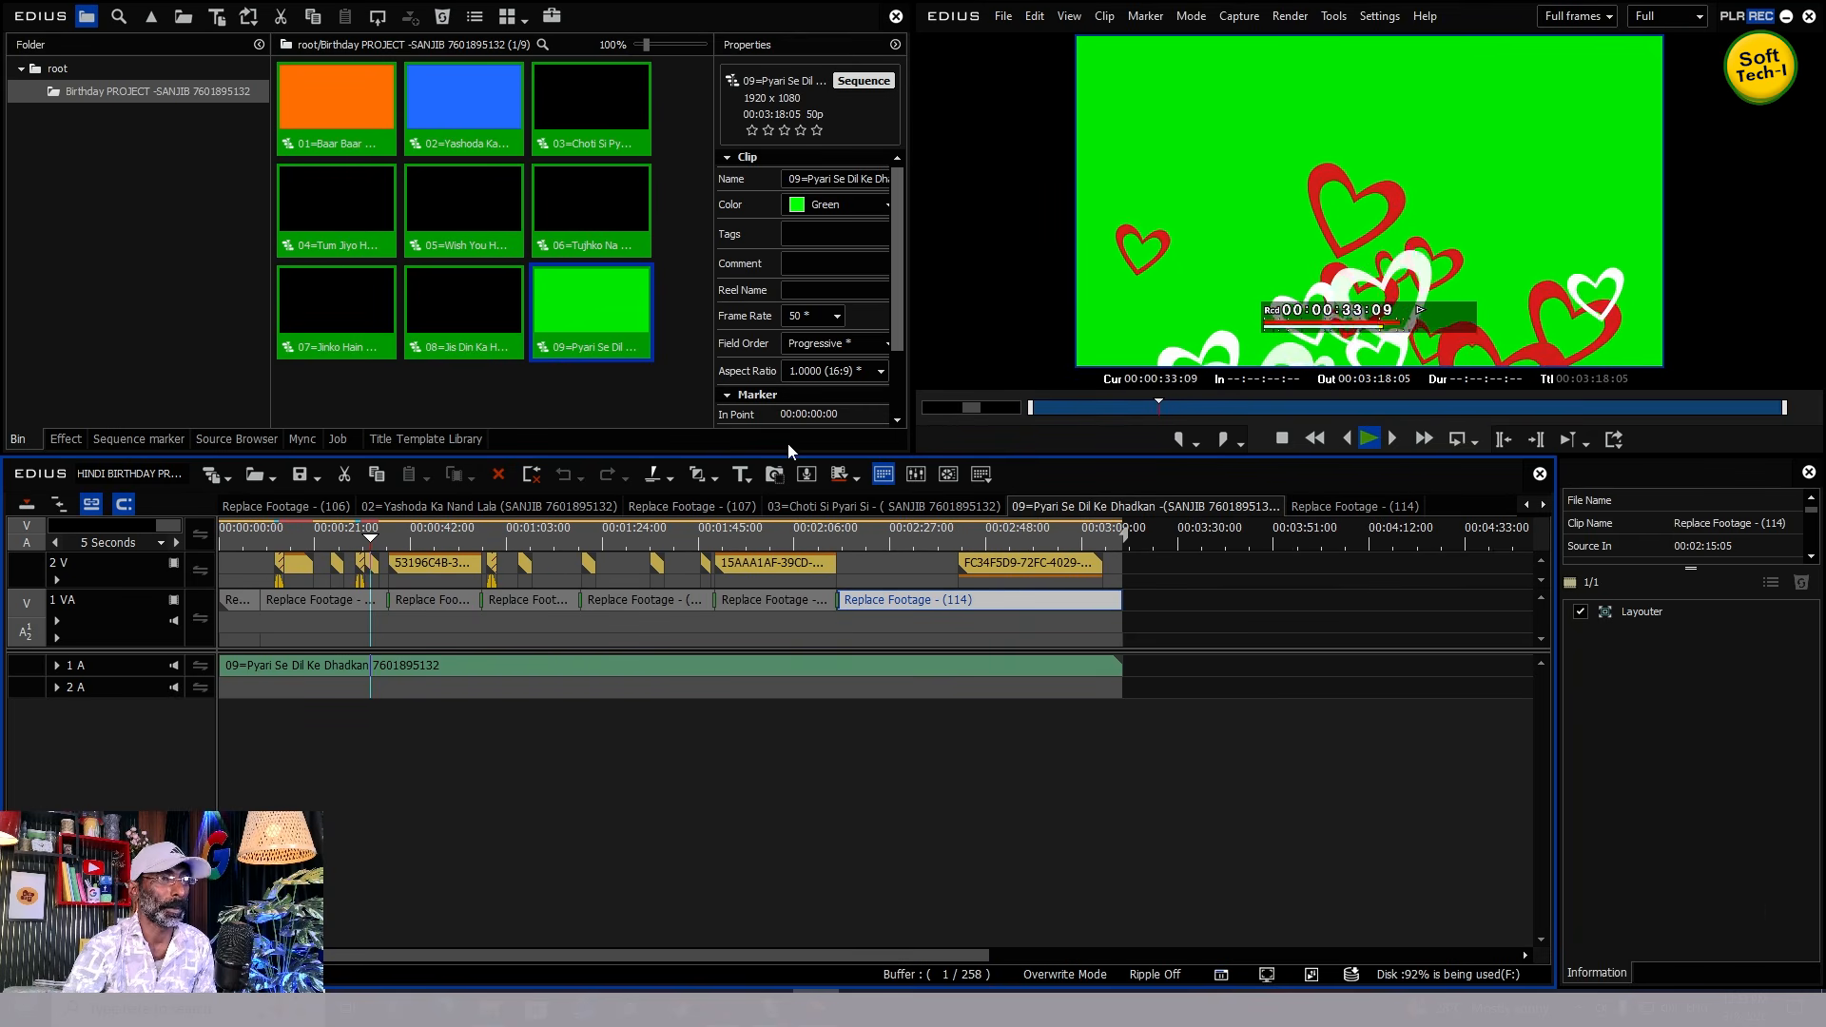
click(485, 538)
key(space)
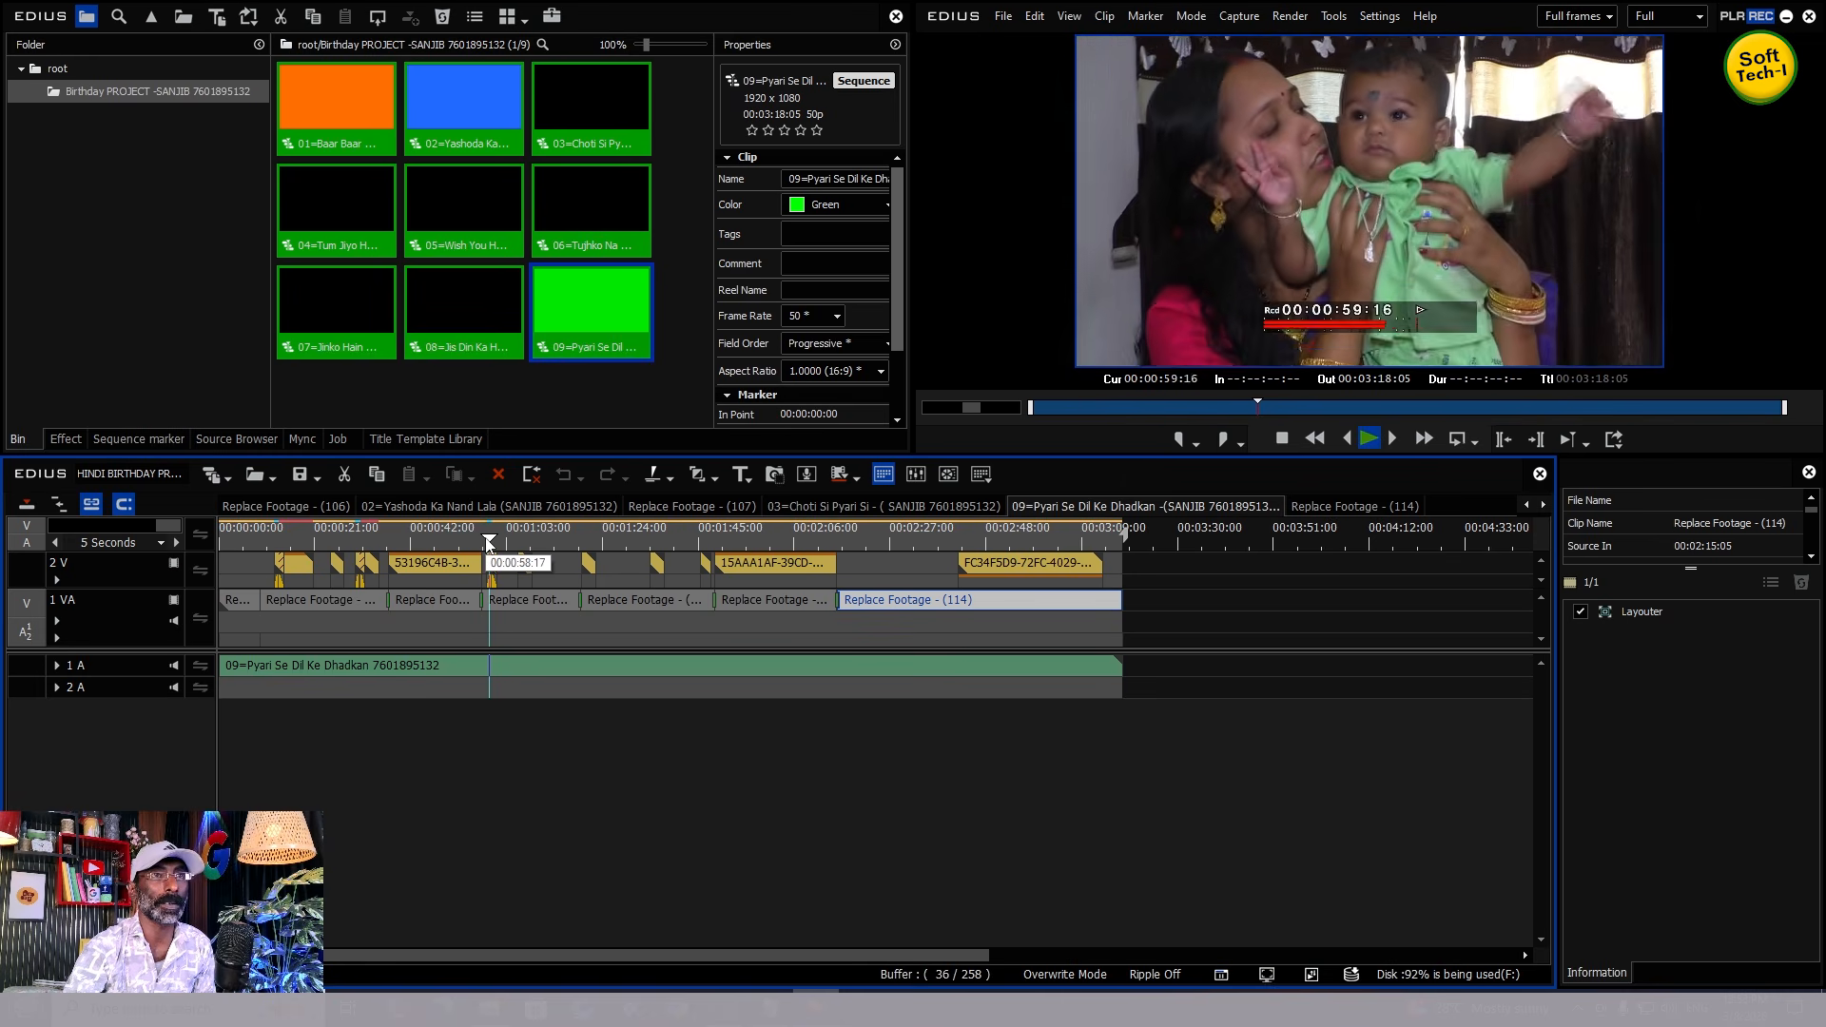
click(587, 538)
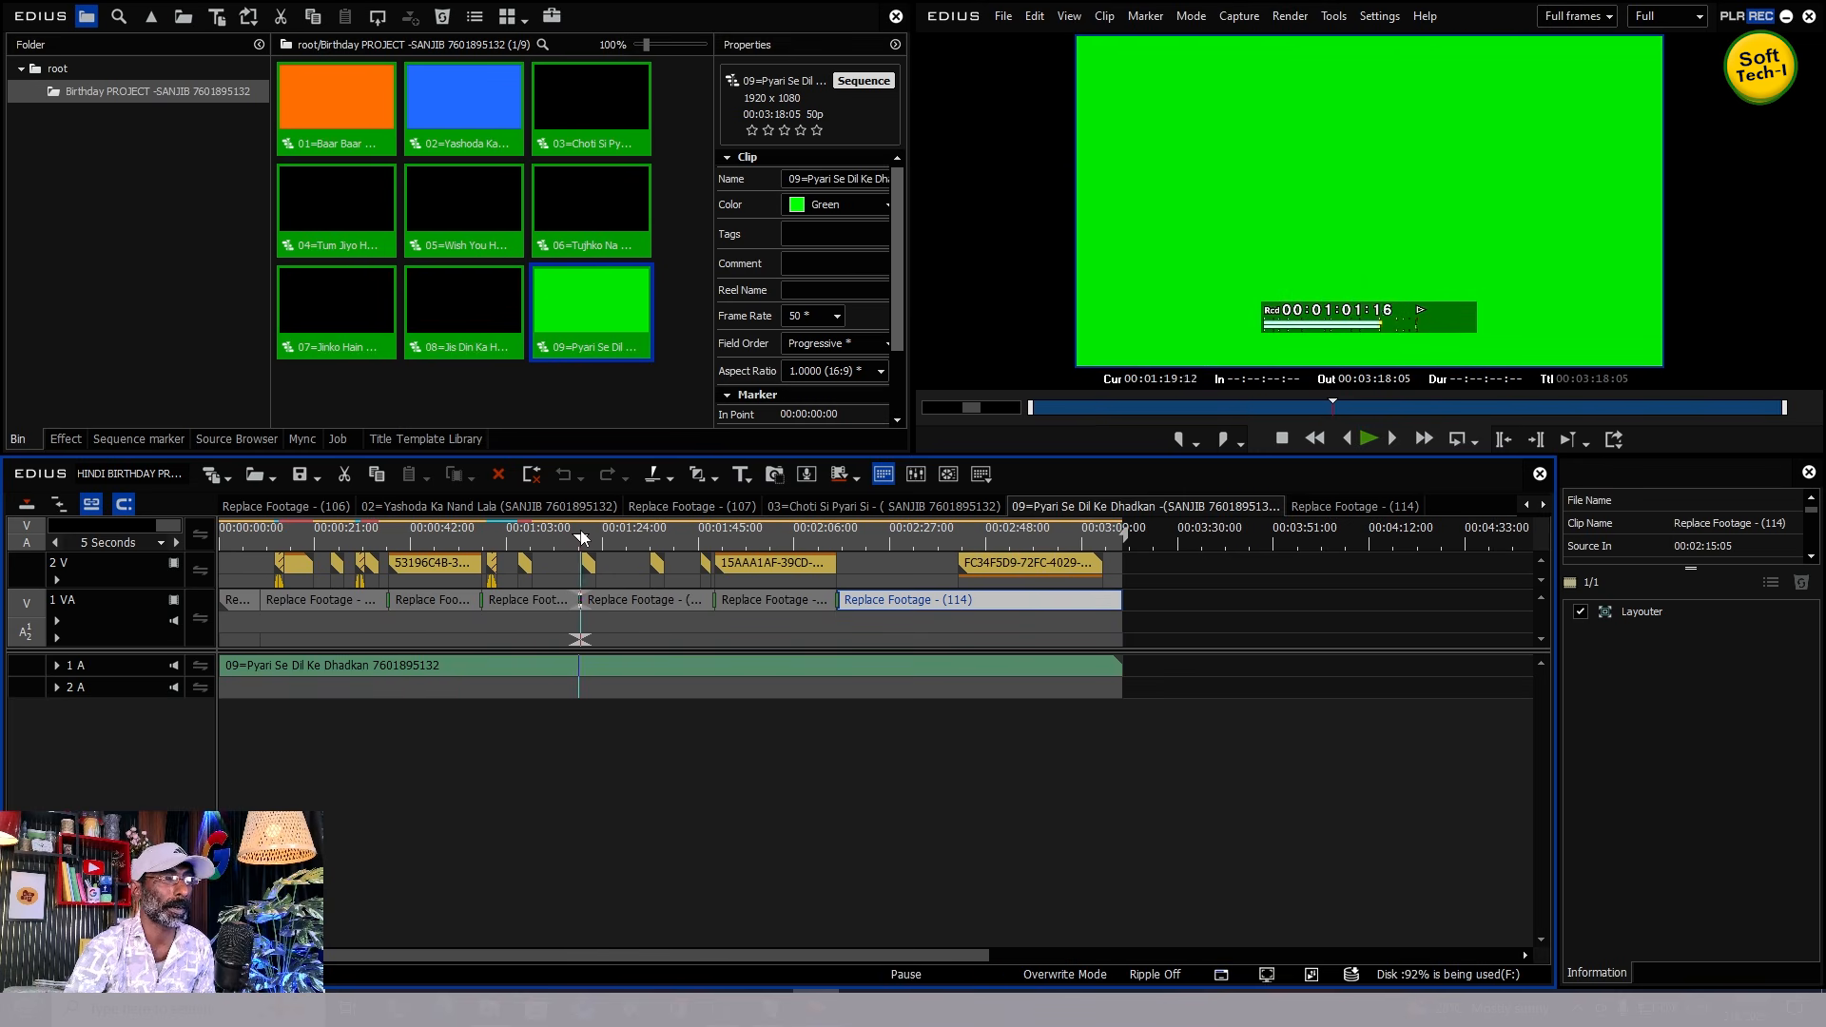
key(space)
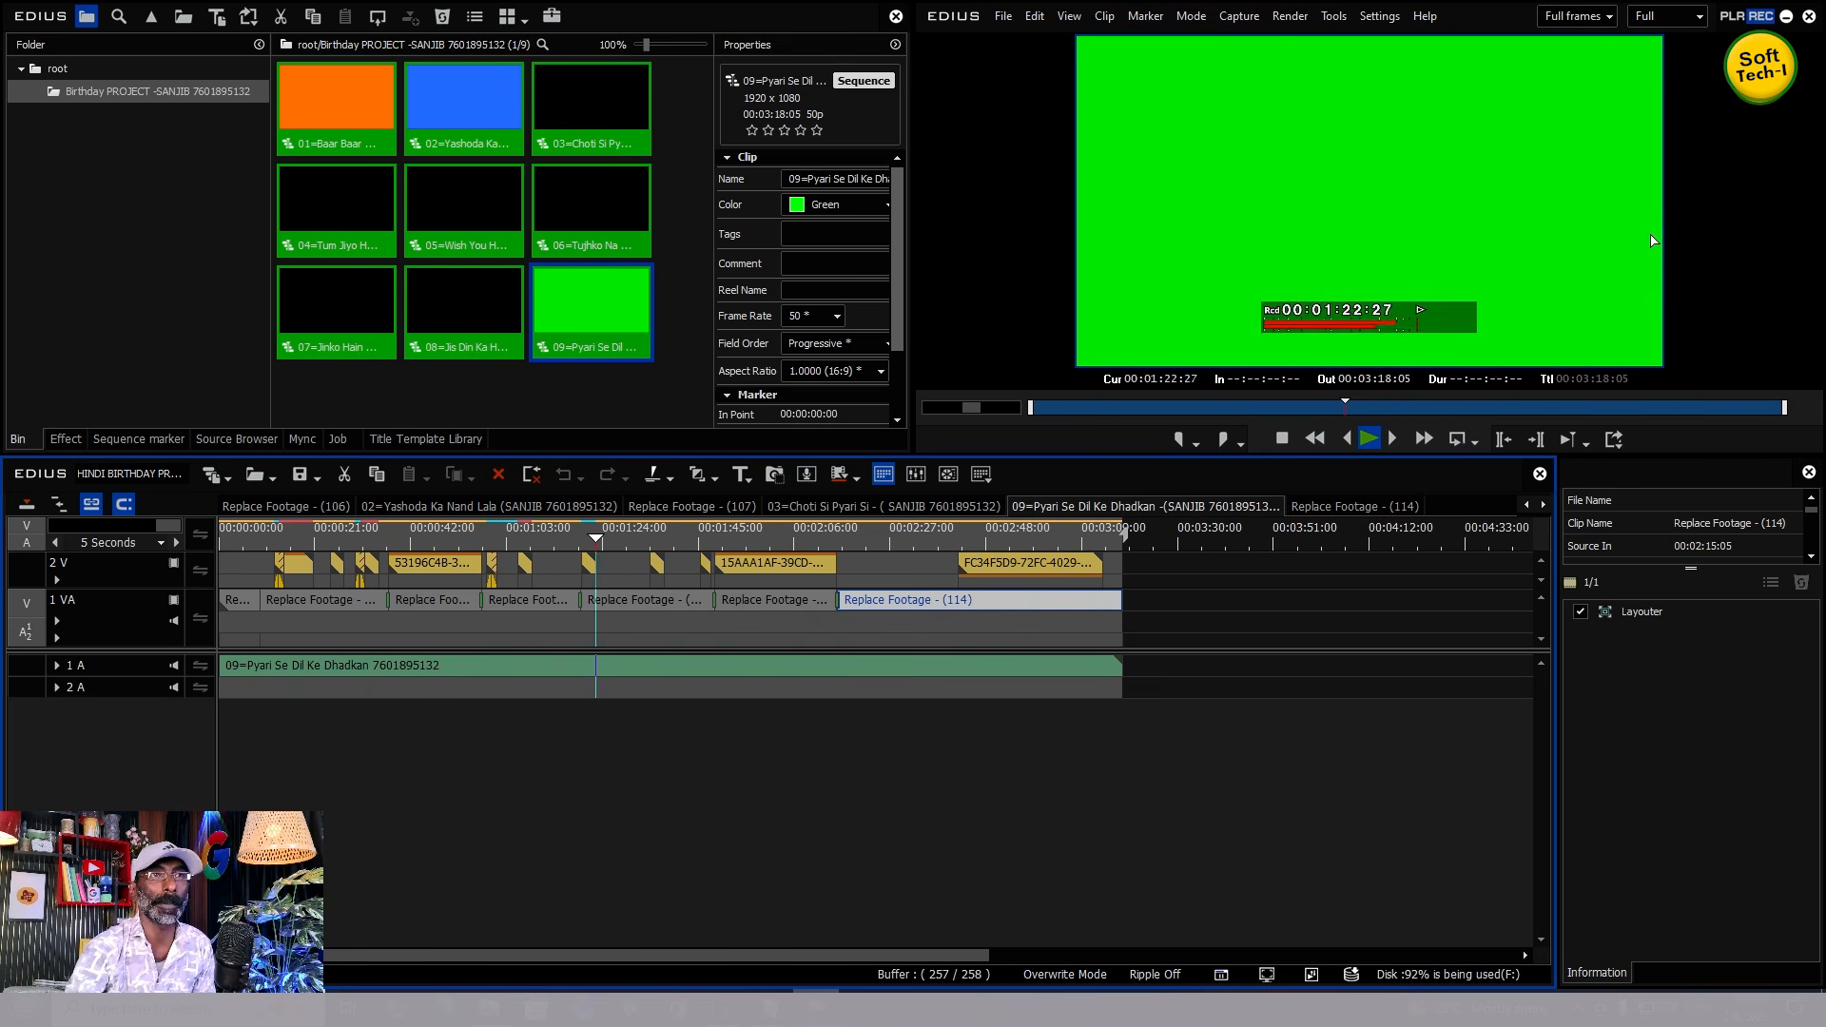
- Preview 09=Pyari Se Dil Ke Dhadkan around 00:01:36, and open the 08=Jis Din Ka Humko sequence with its nested Replace Footage - (113)
click(651, 538)
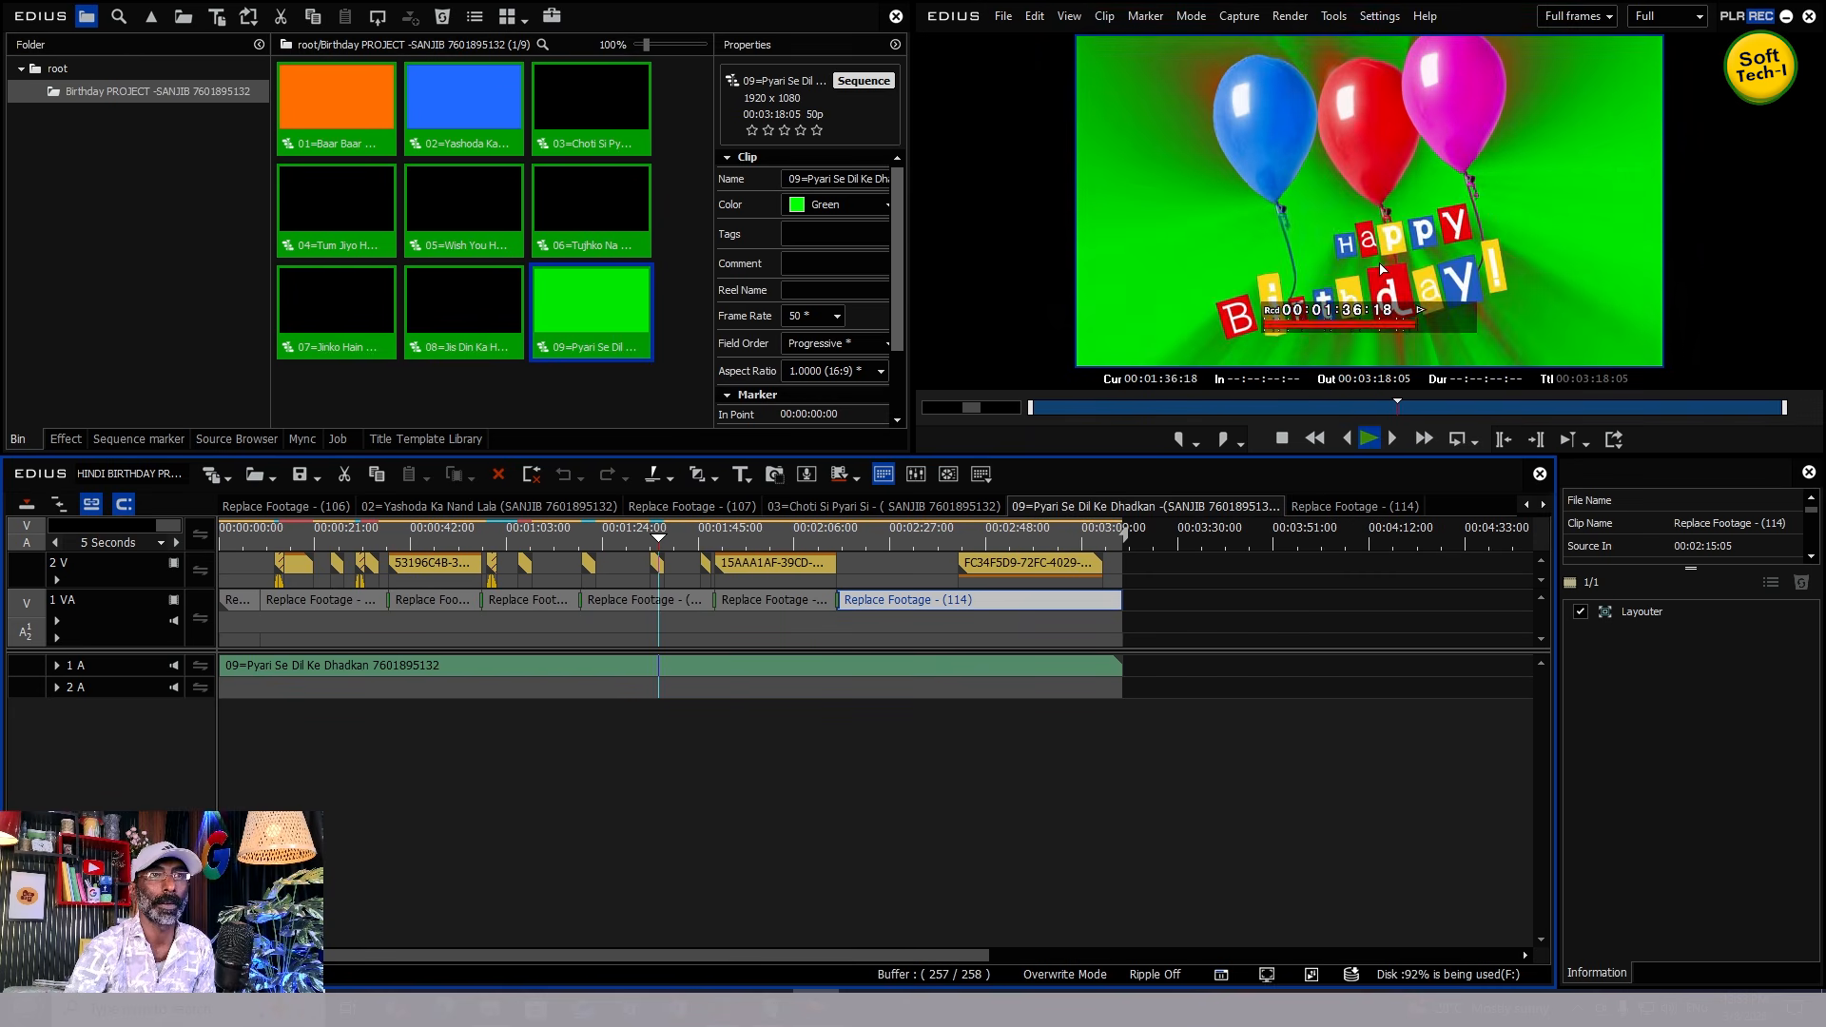
key(space)
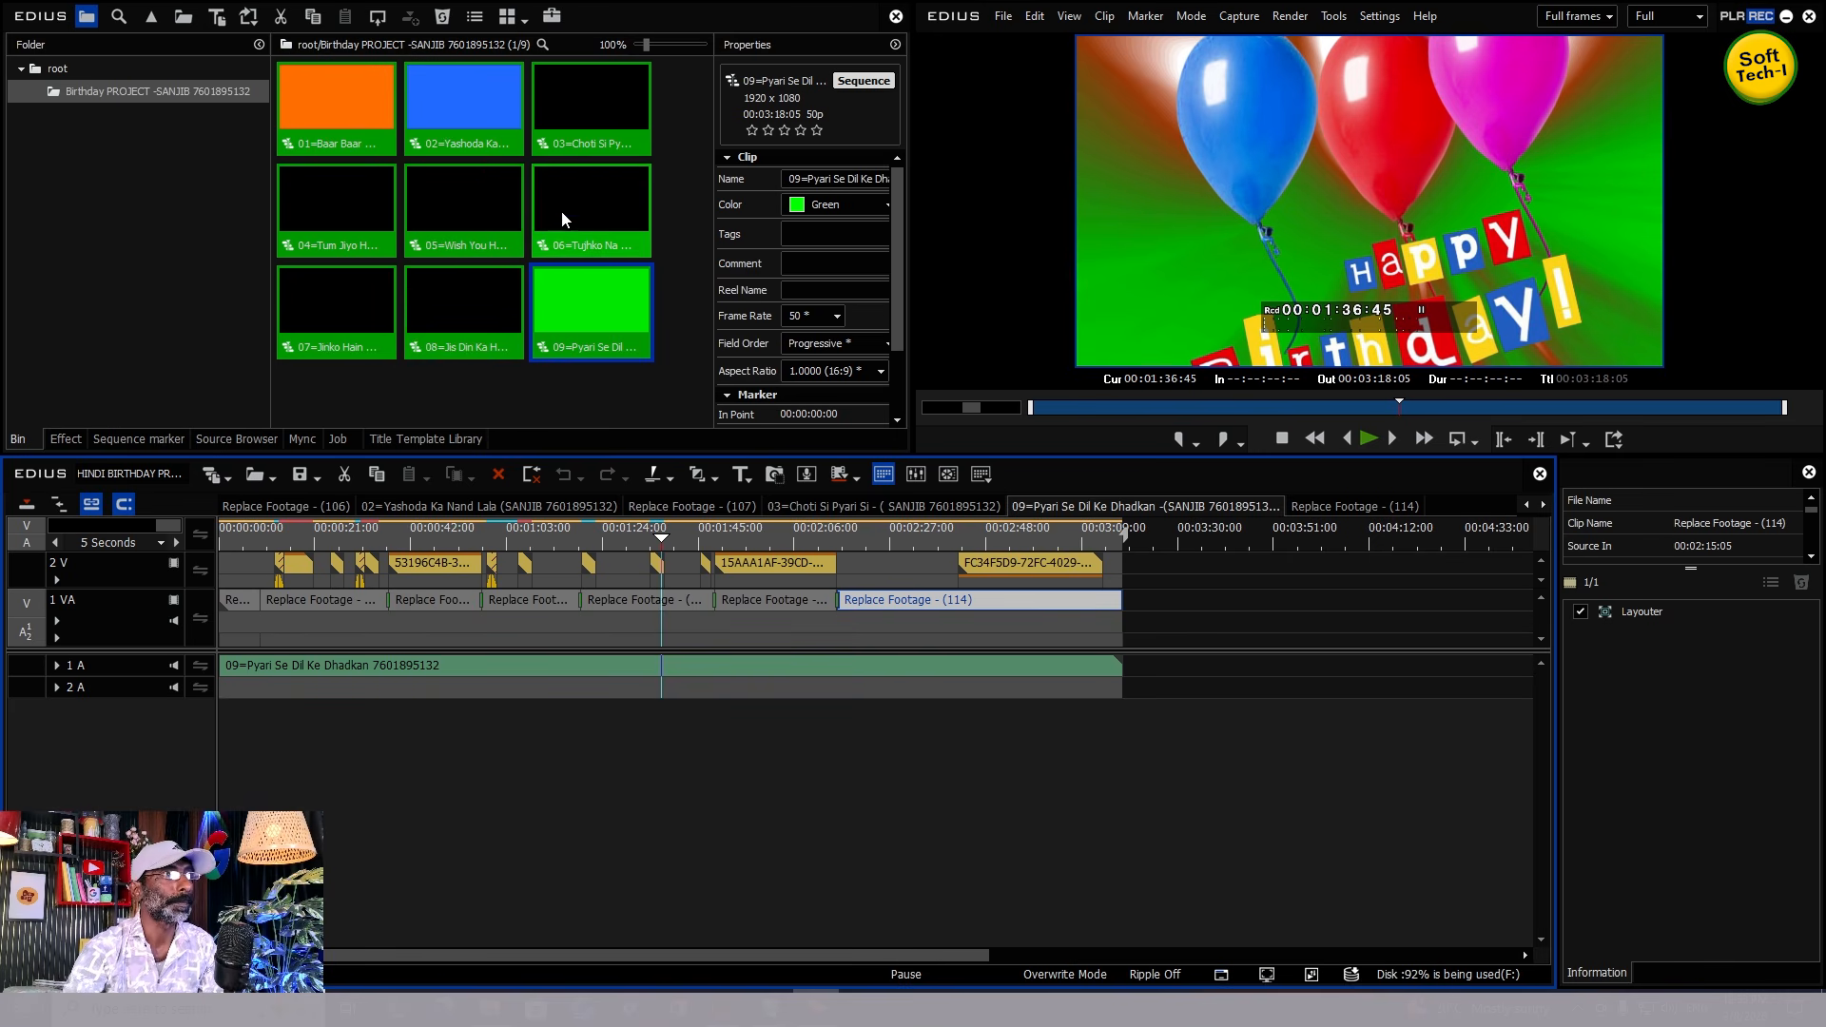
double_click(459, 304)
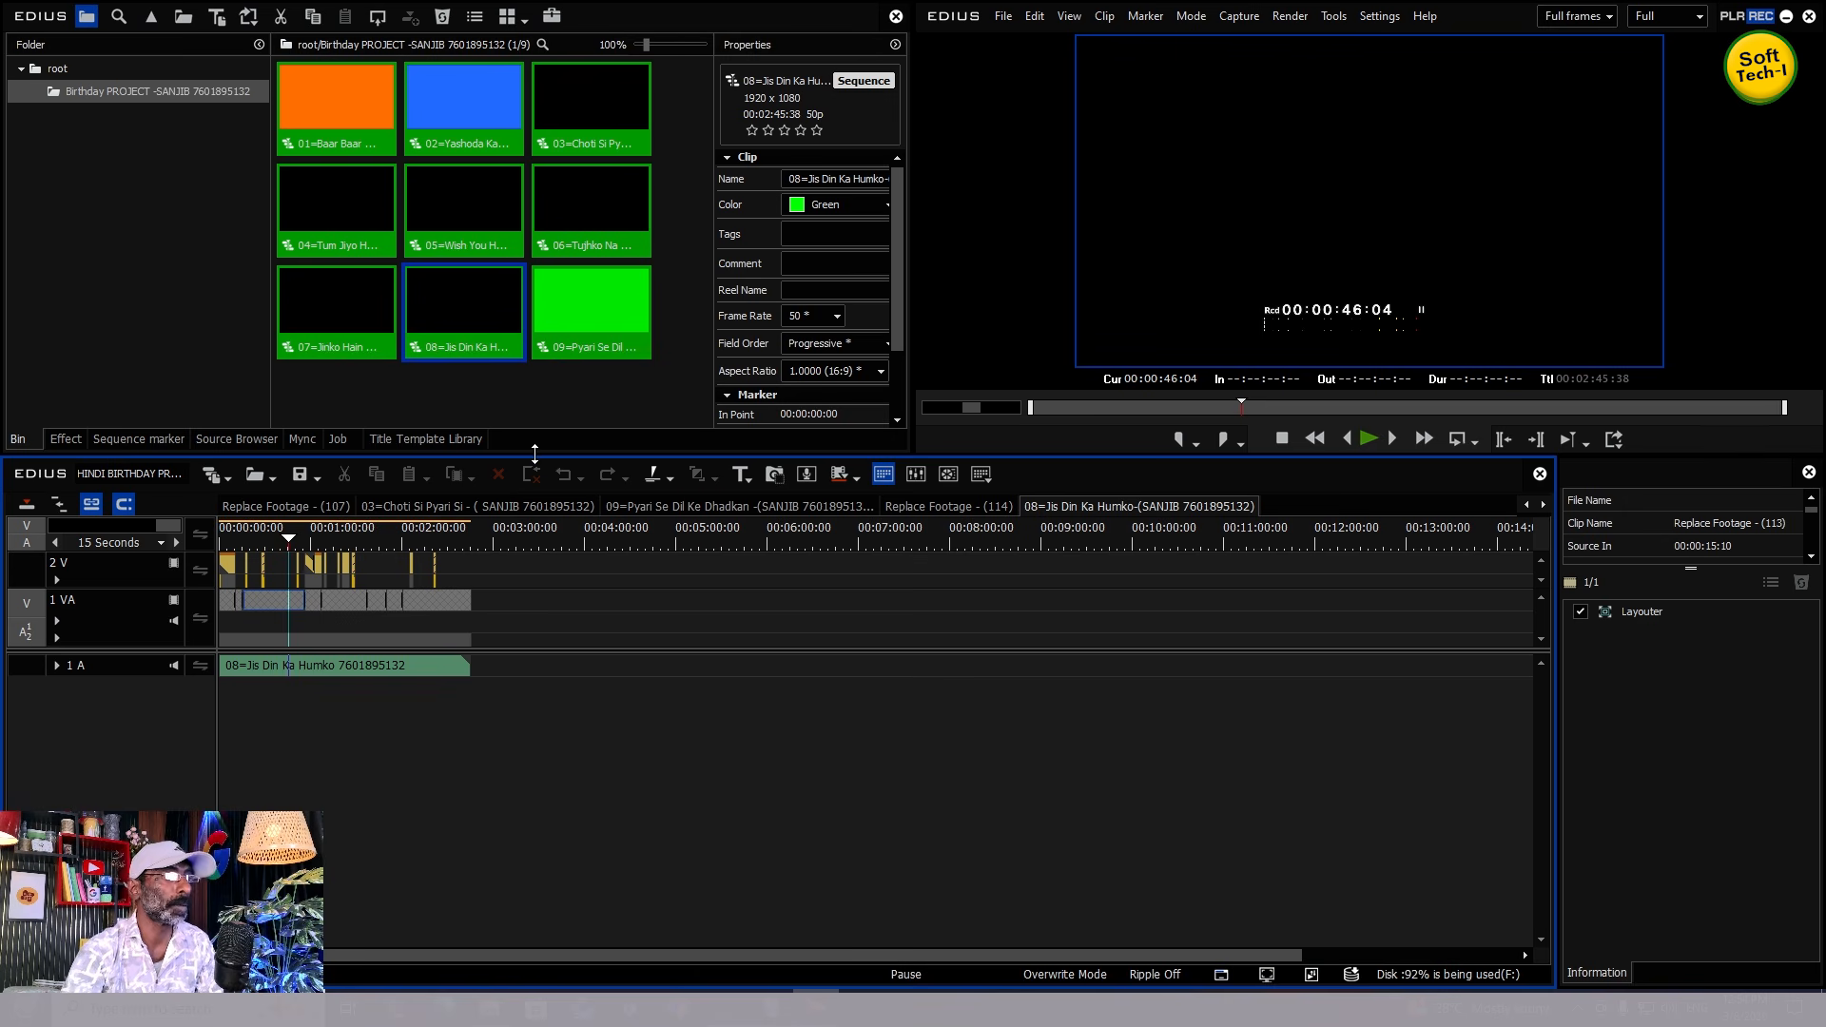
double_click(429, 603)
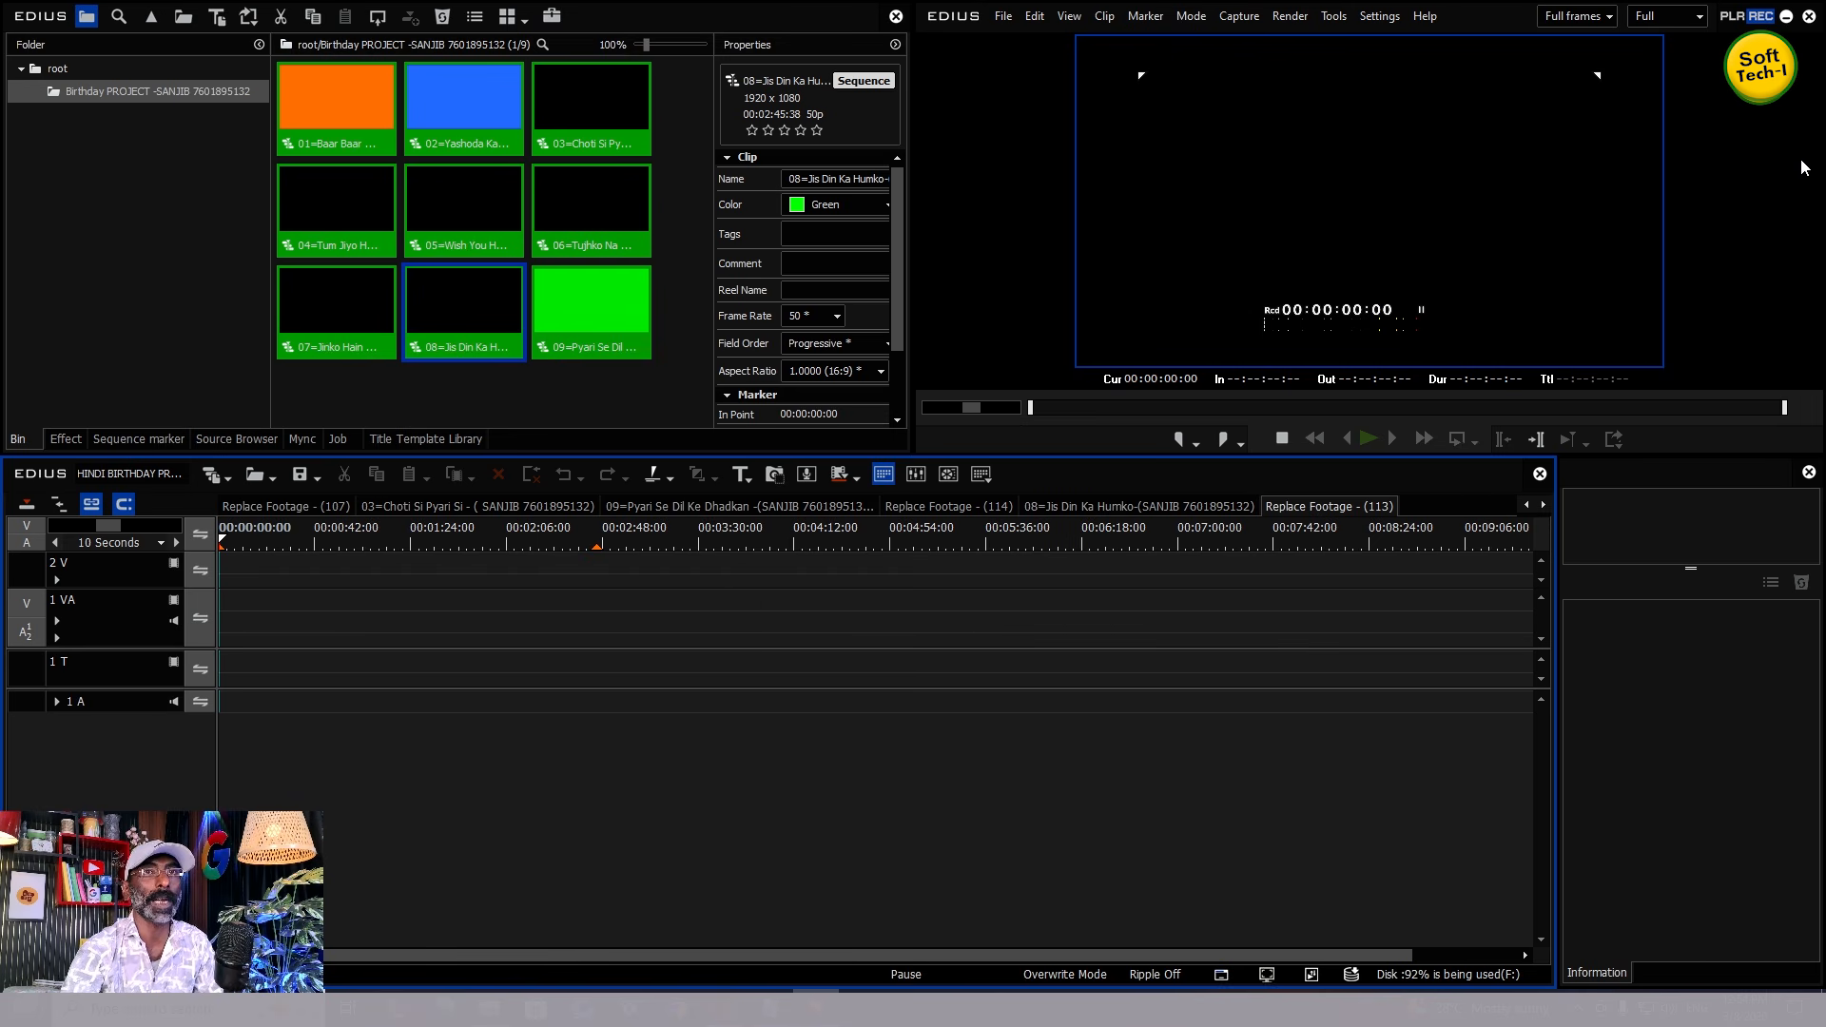
- Minimize EDIUS and open the HINDI BIRTHDAY PROJECT 50P folder on drive F: in File Explorer
click(1786, 16)
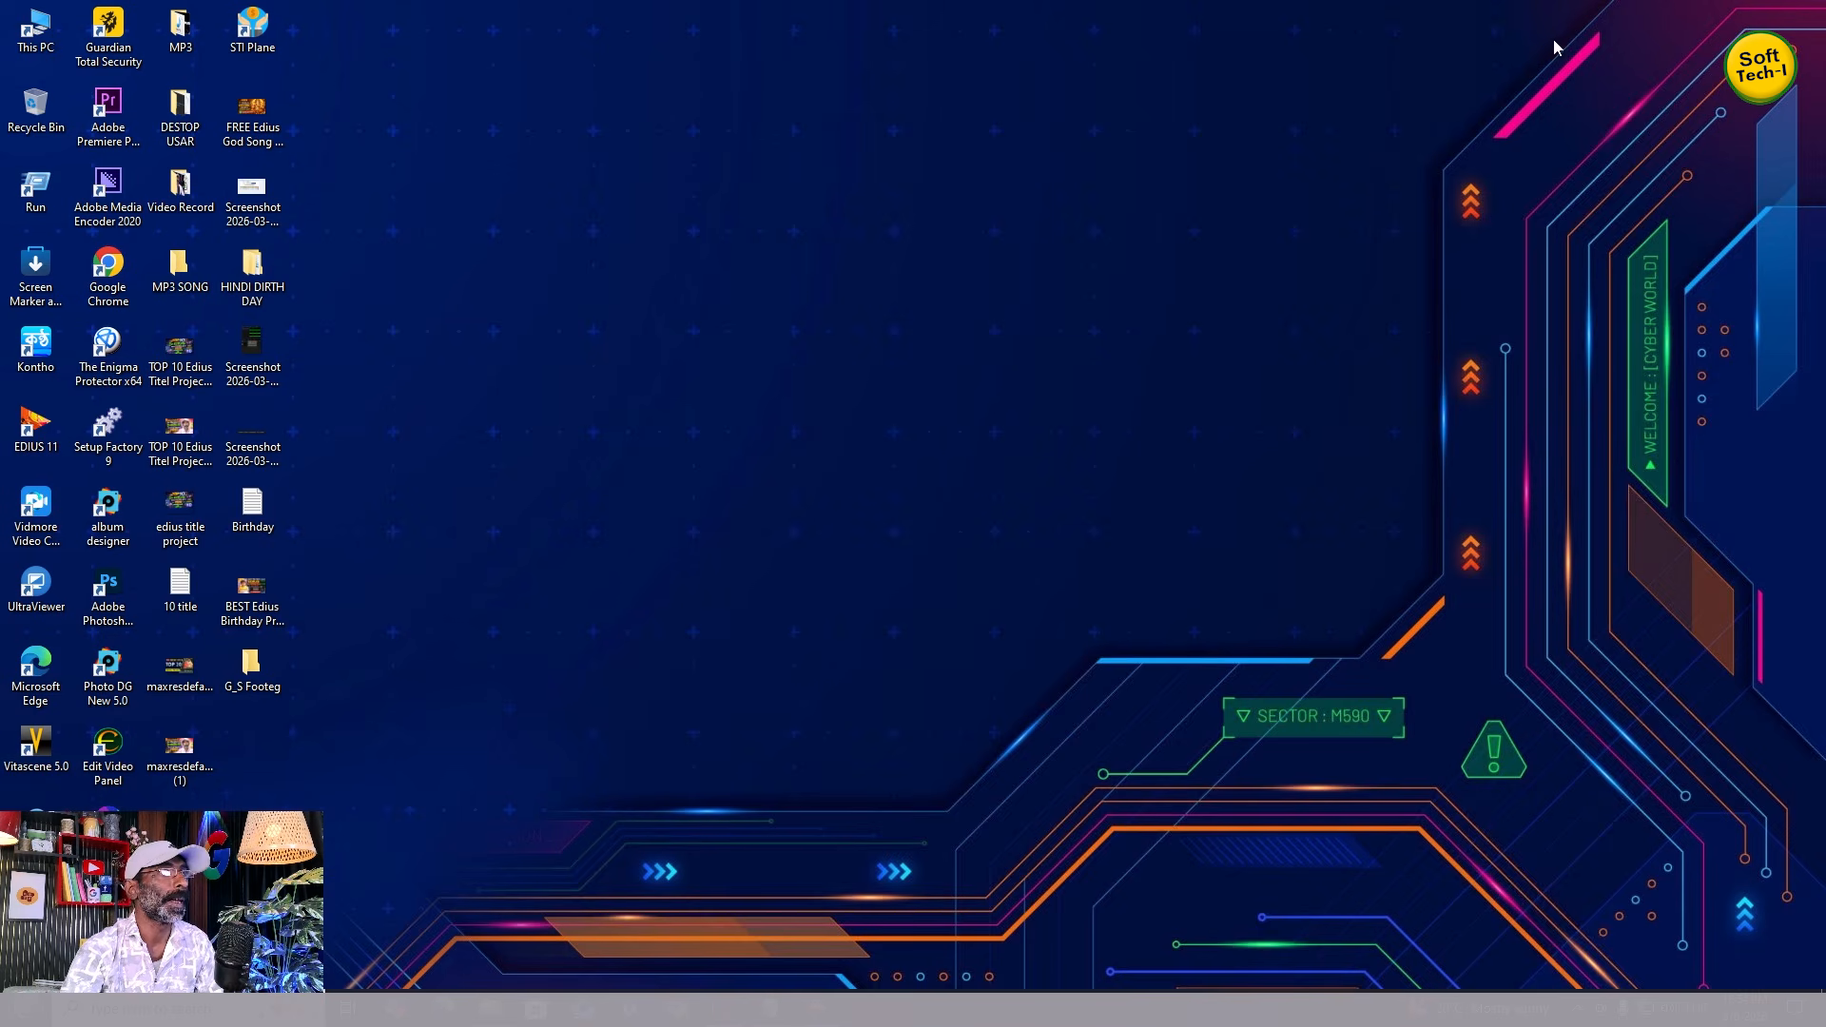
double_click(36, 30)
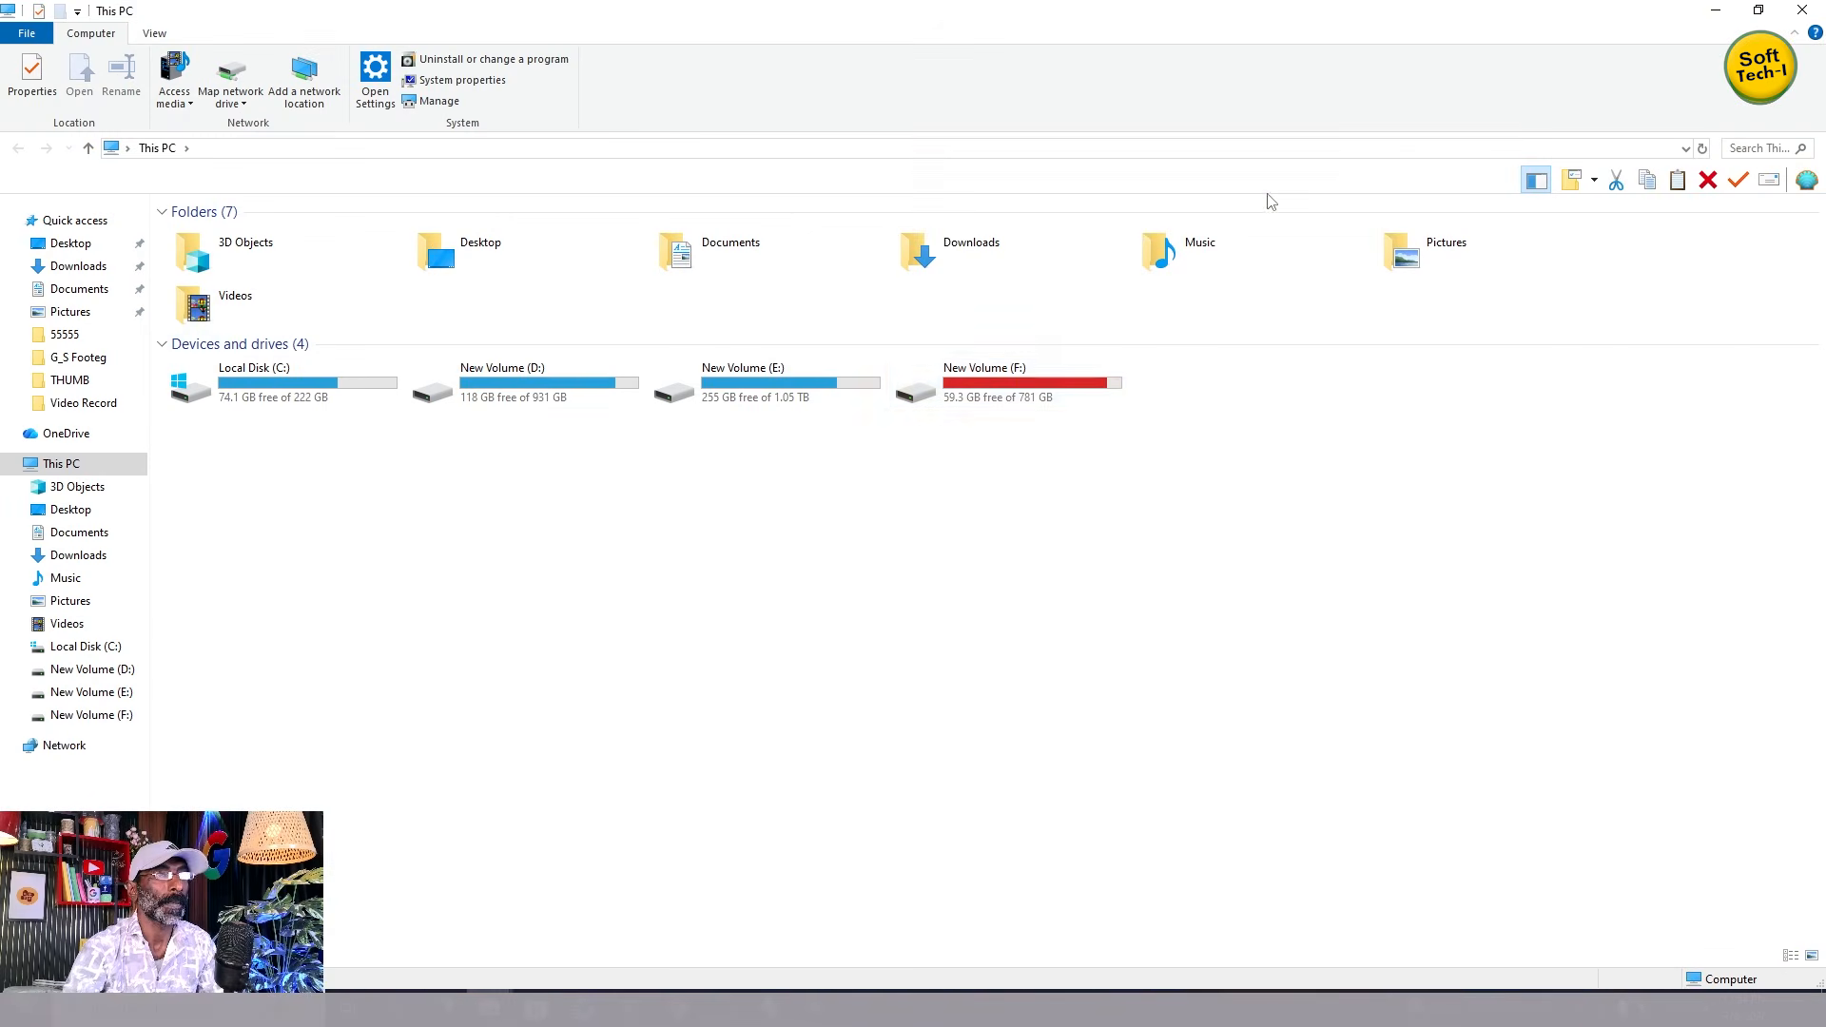
double_click(1012, 384)
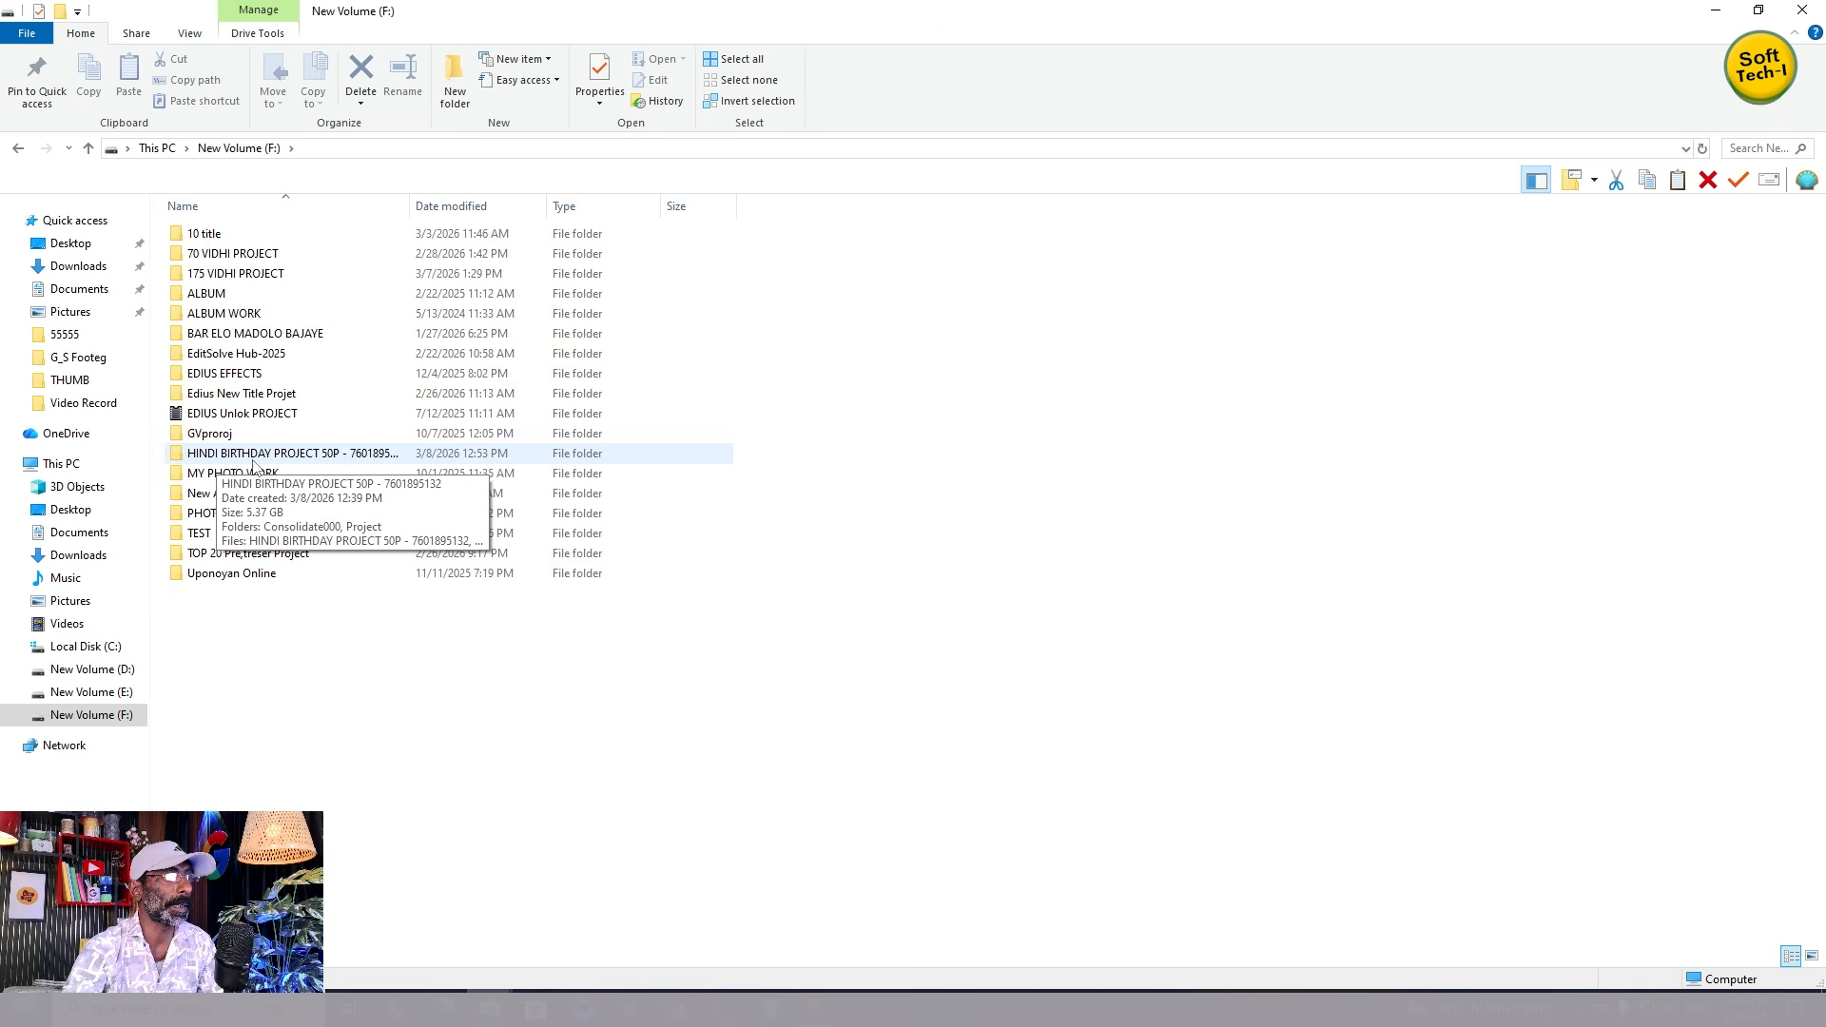
double_click(357, 460)
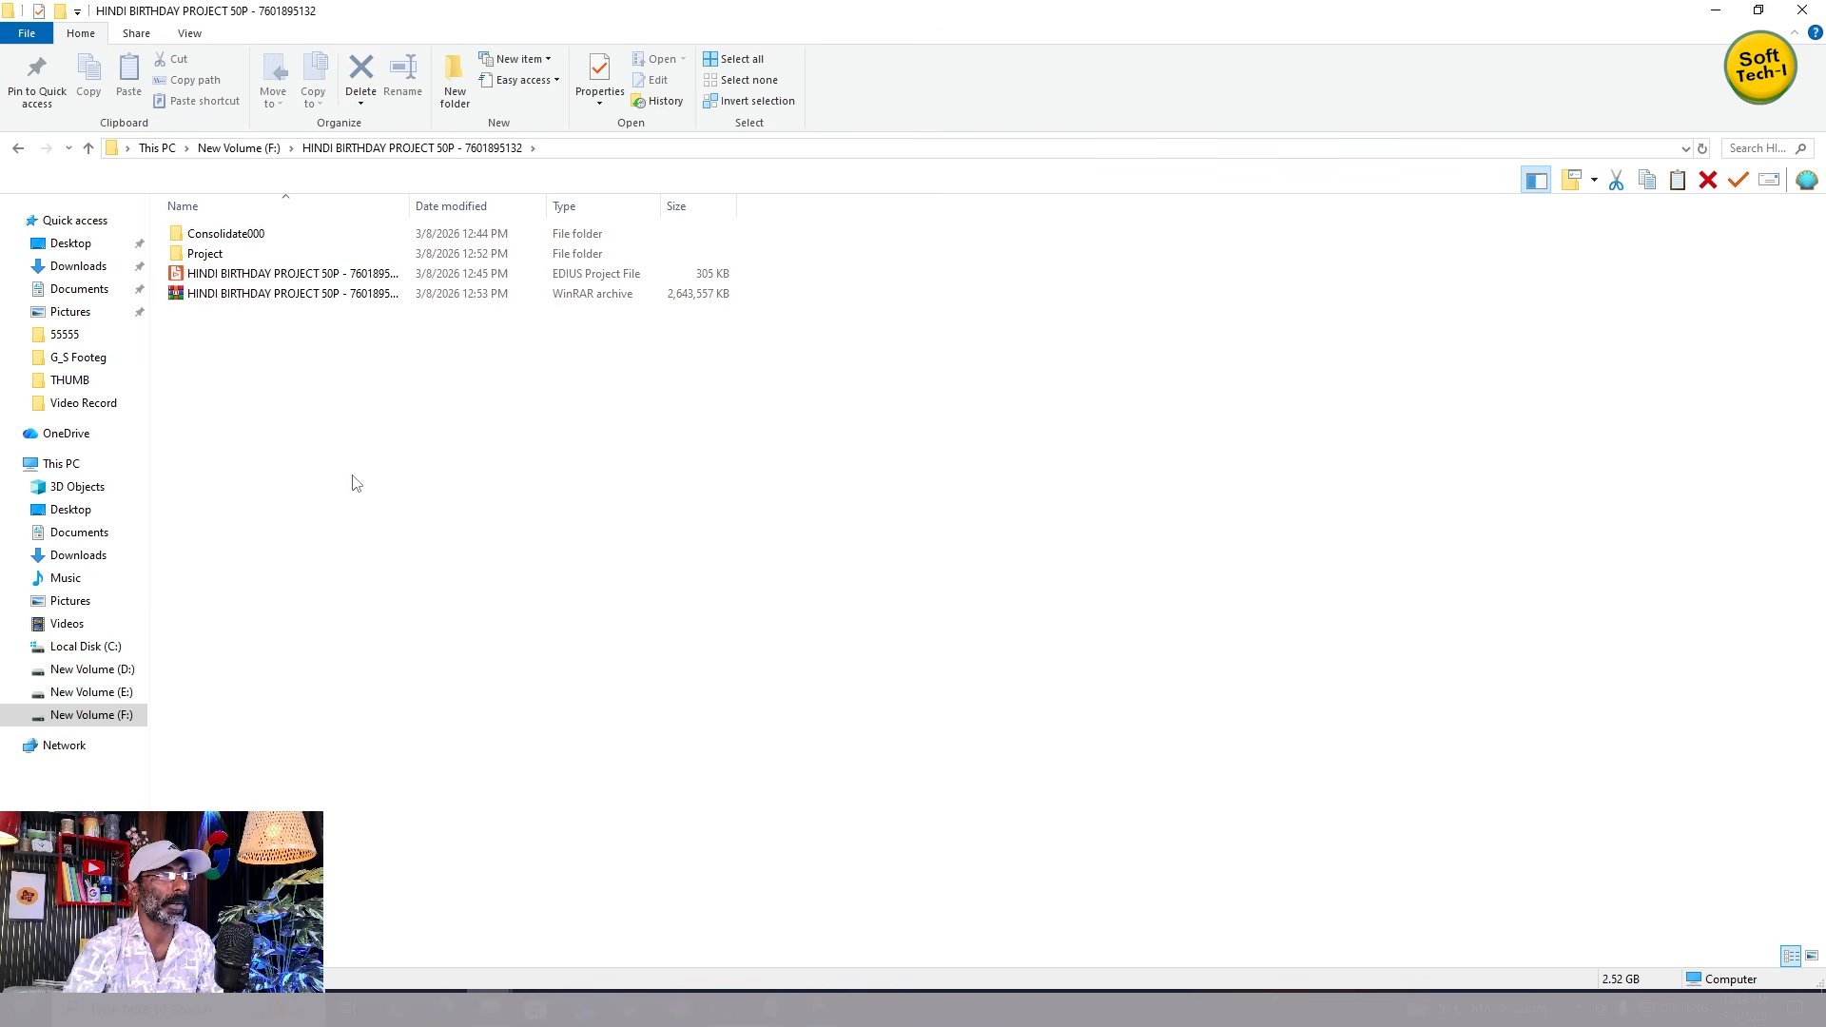
- Try to extract the birthday project's WinRAR archive into its own folder, and dismiss the password dialog
click(201, 300)
right_click(201, 303)
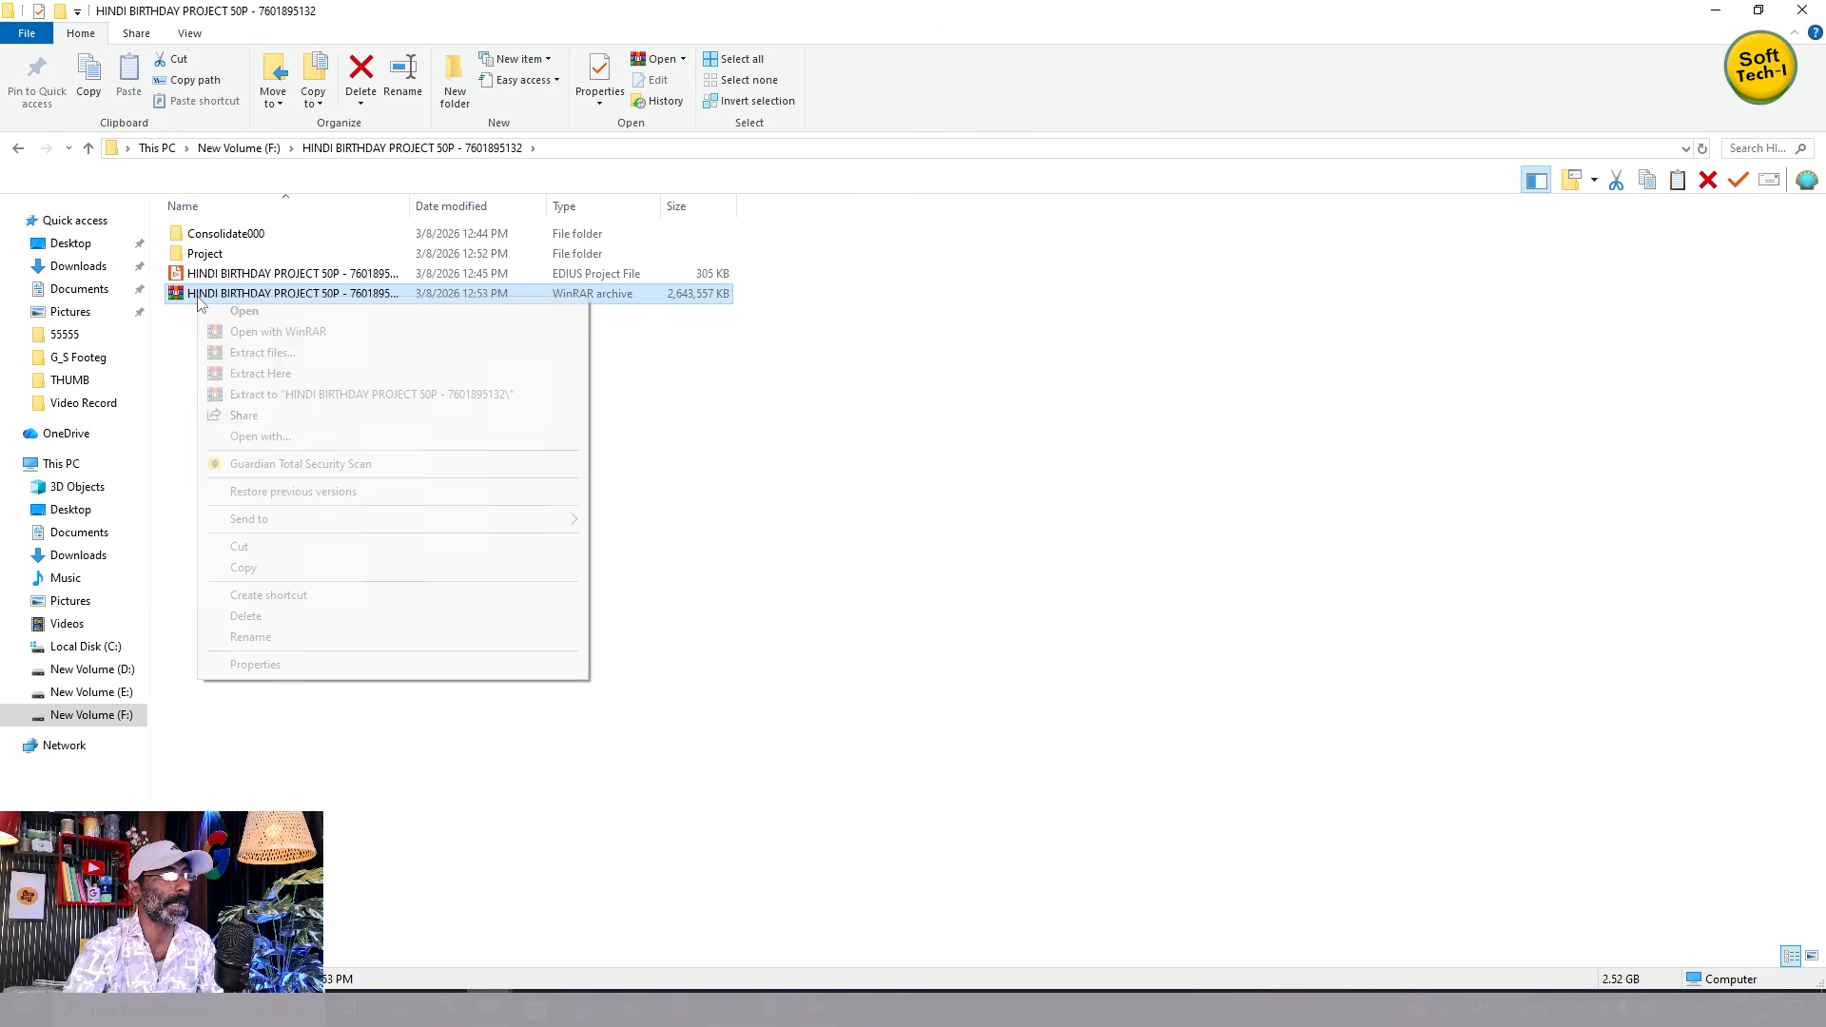
click(379, 394)
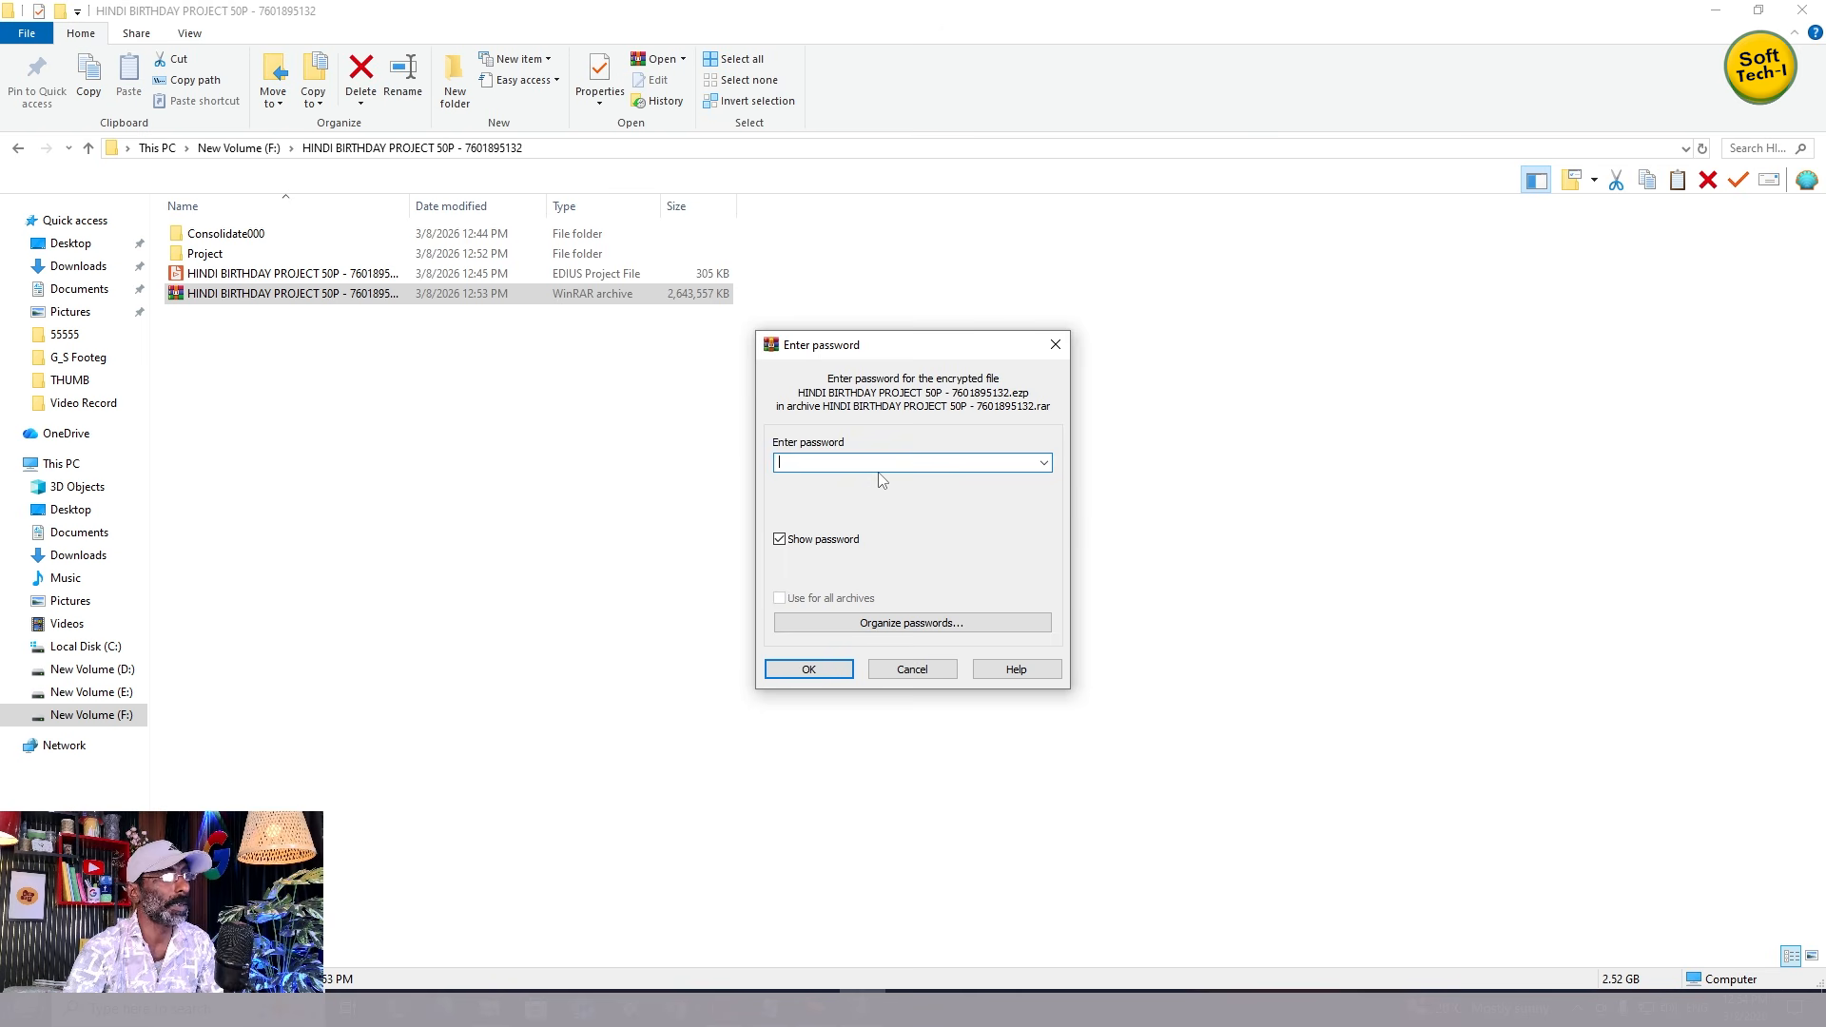
click(1062, 348)
- Check the size of the birthday project's WinRAR archive in its file properties
click(202, 278)
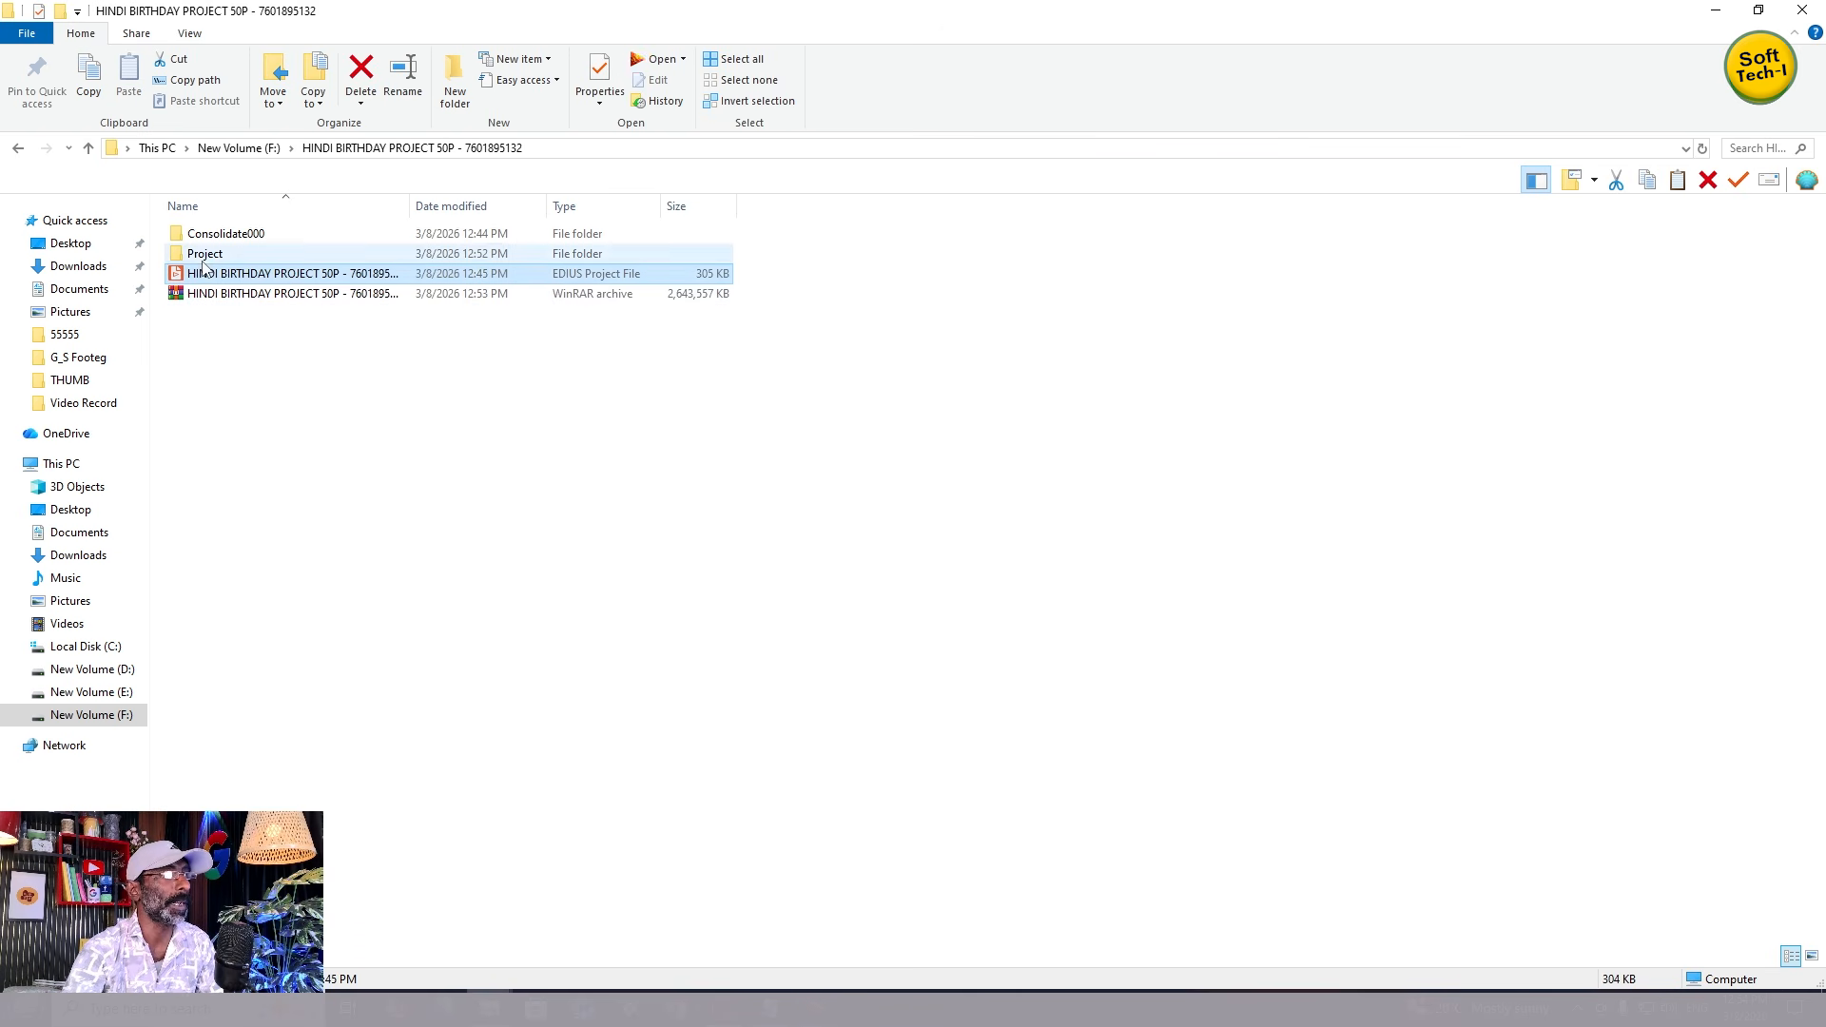
click(215, 237)
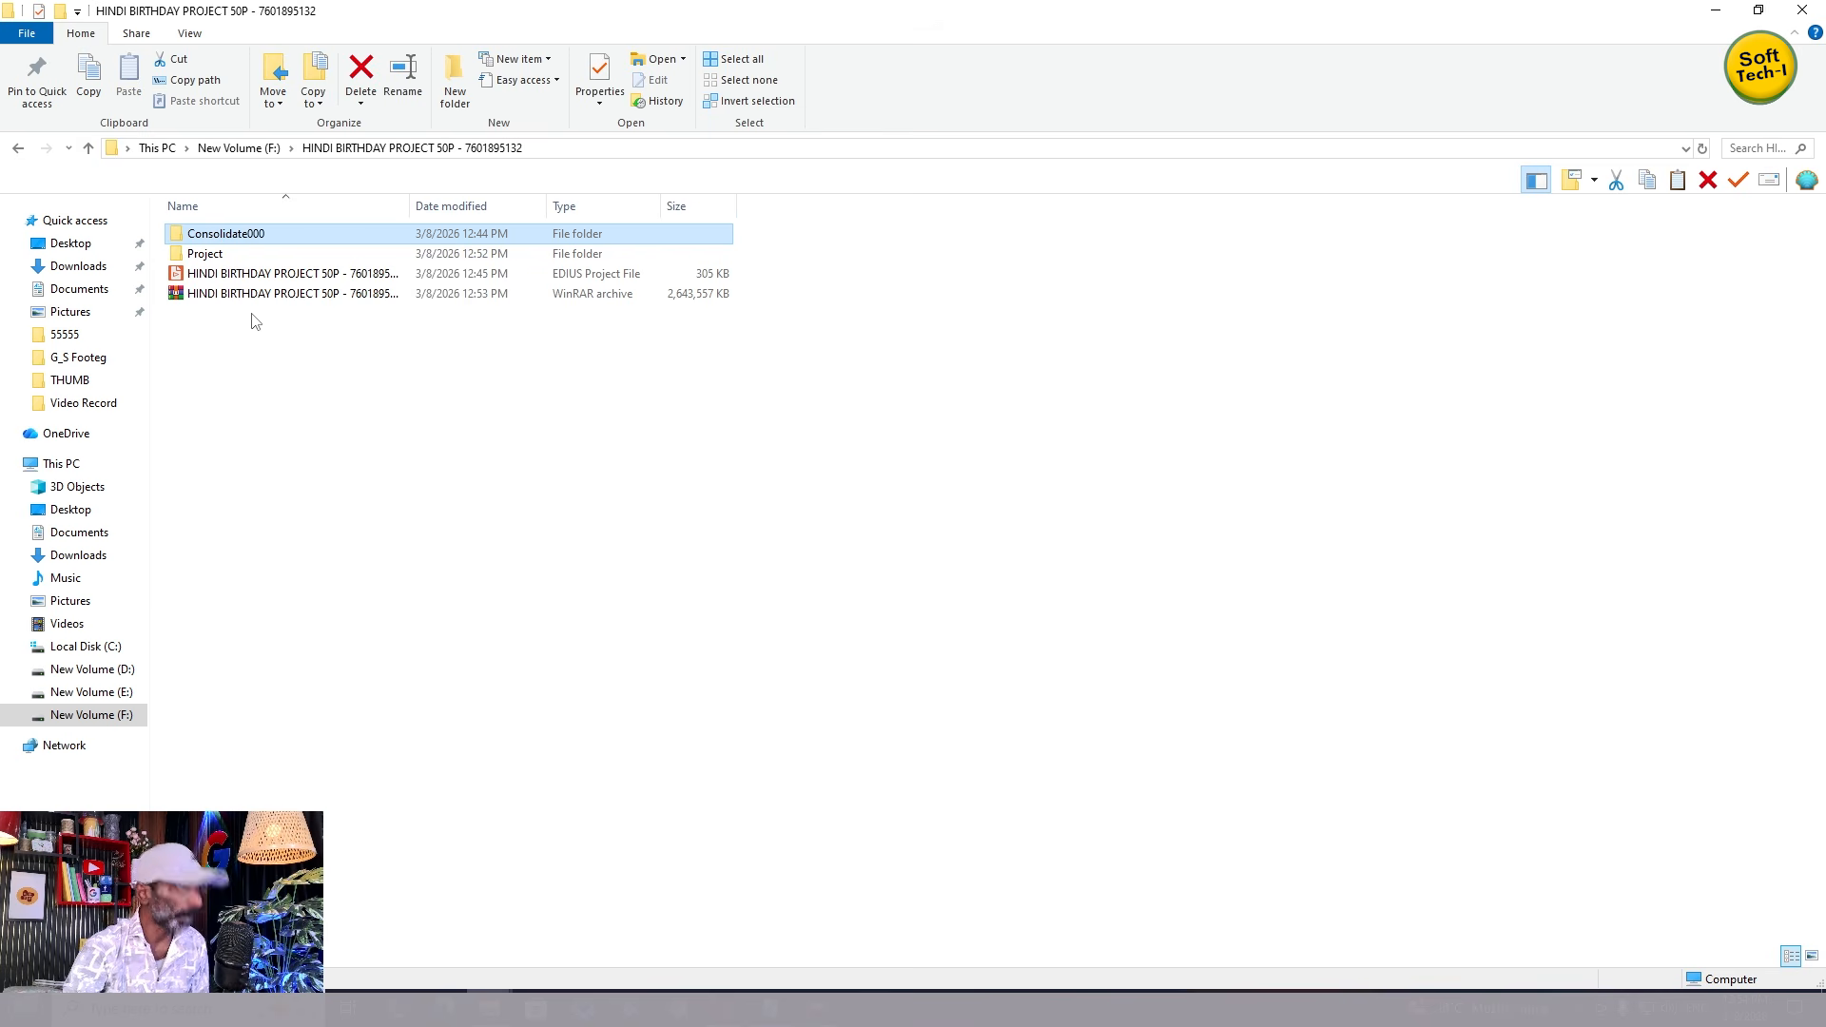
right_click(271, 297)
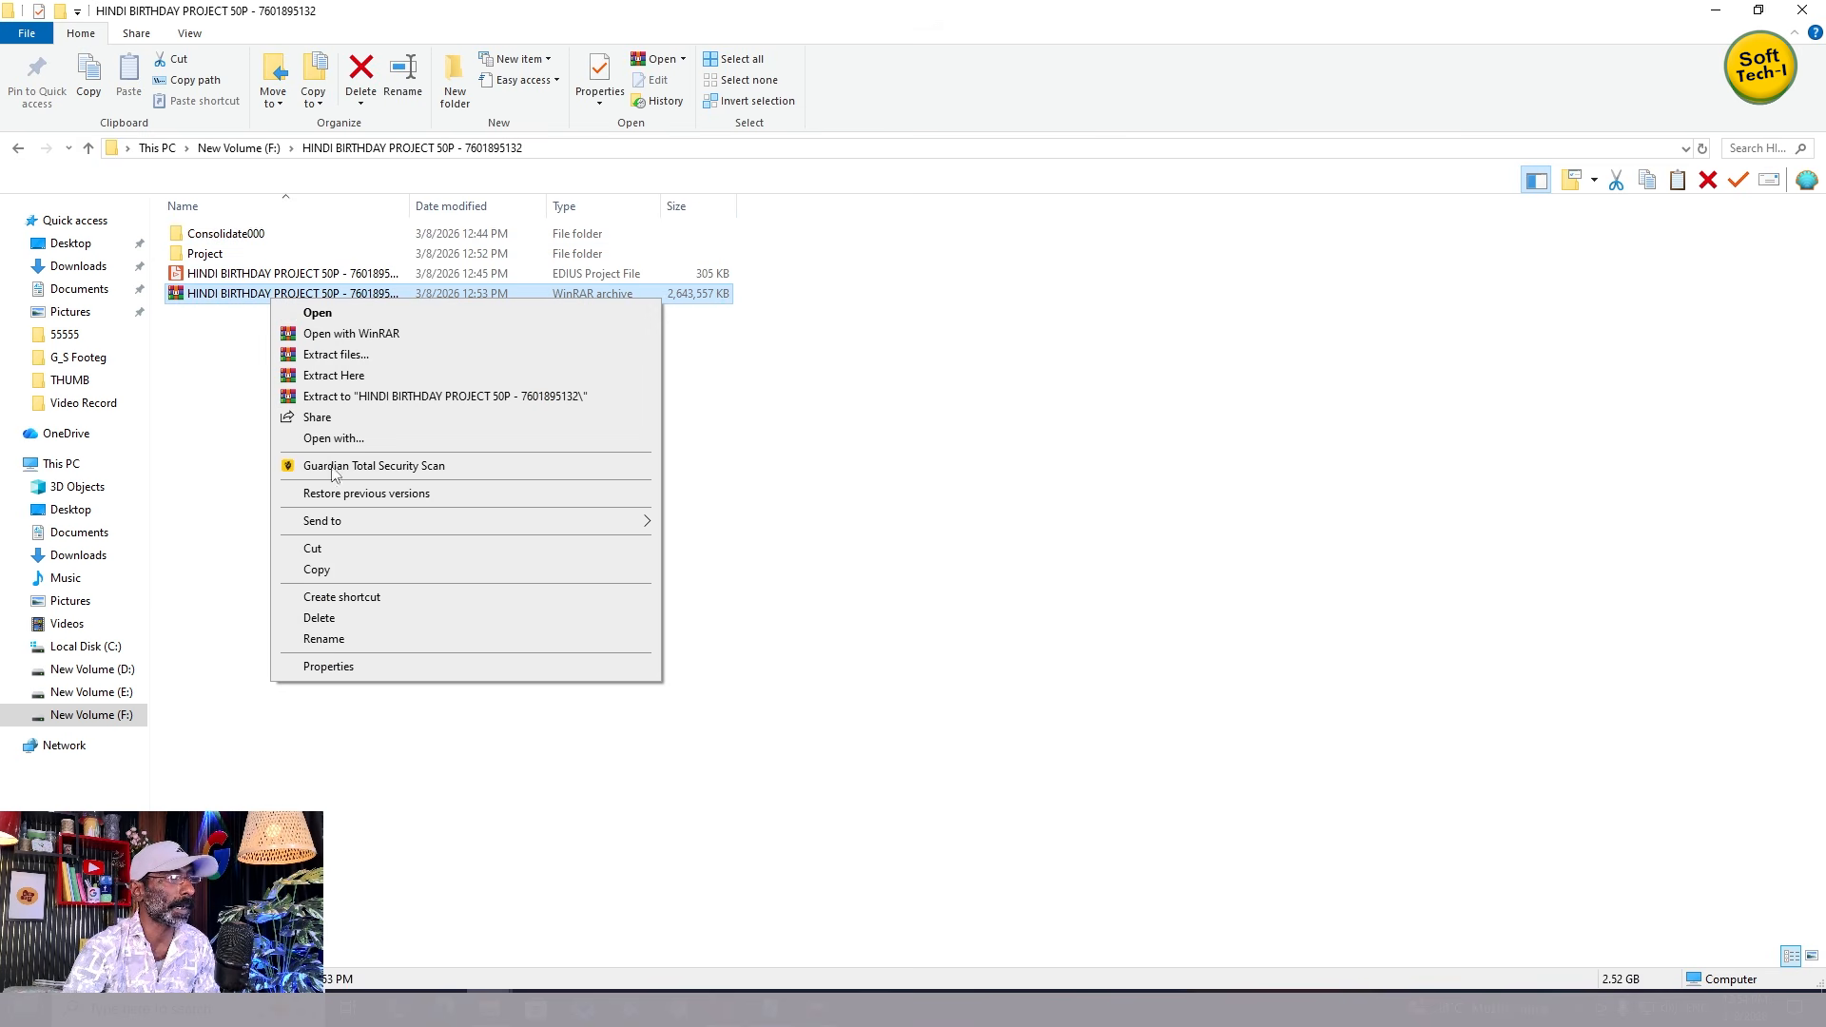
click(348, 665)
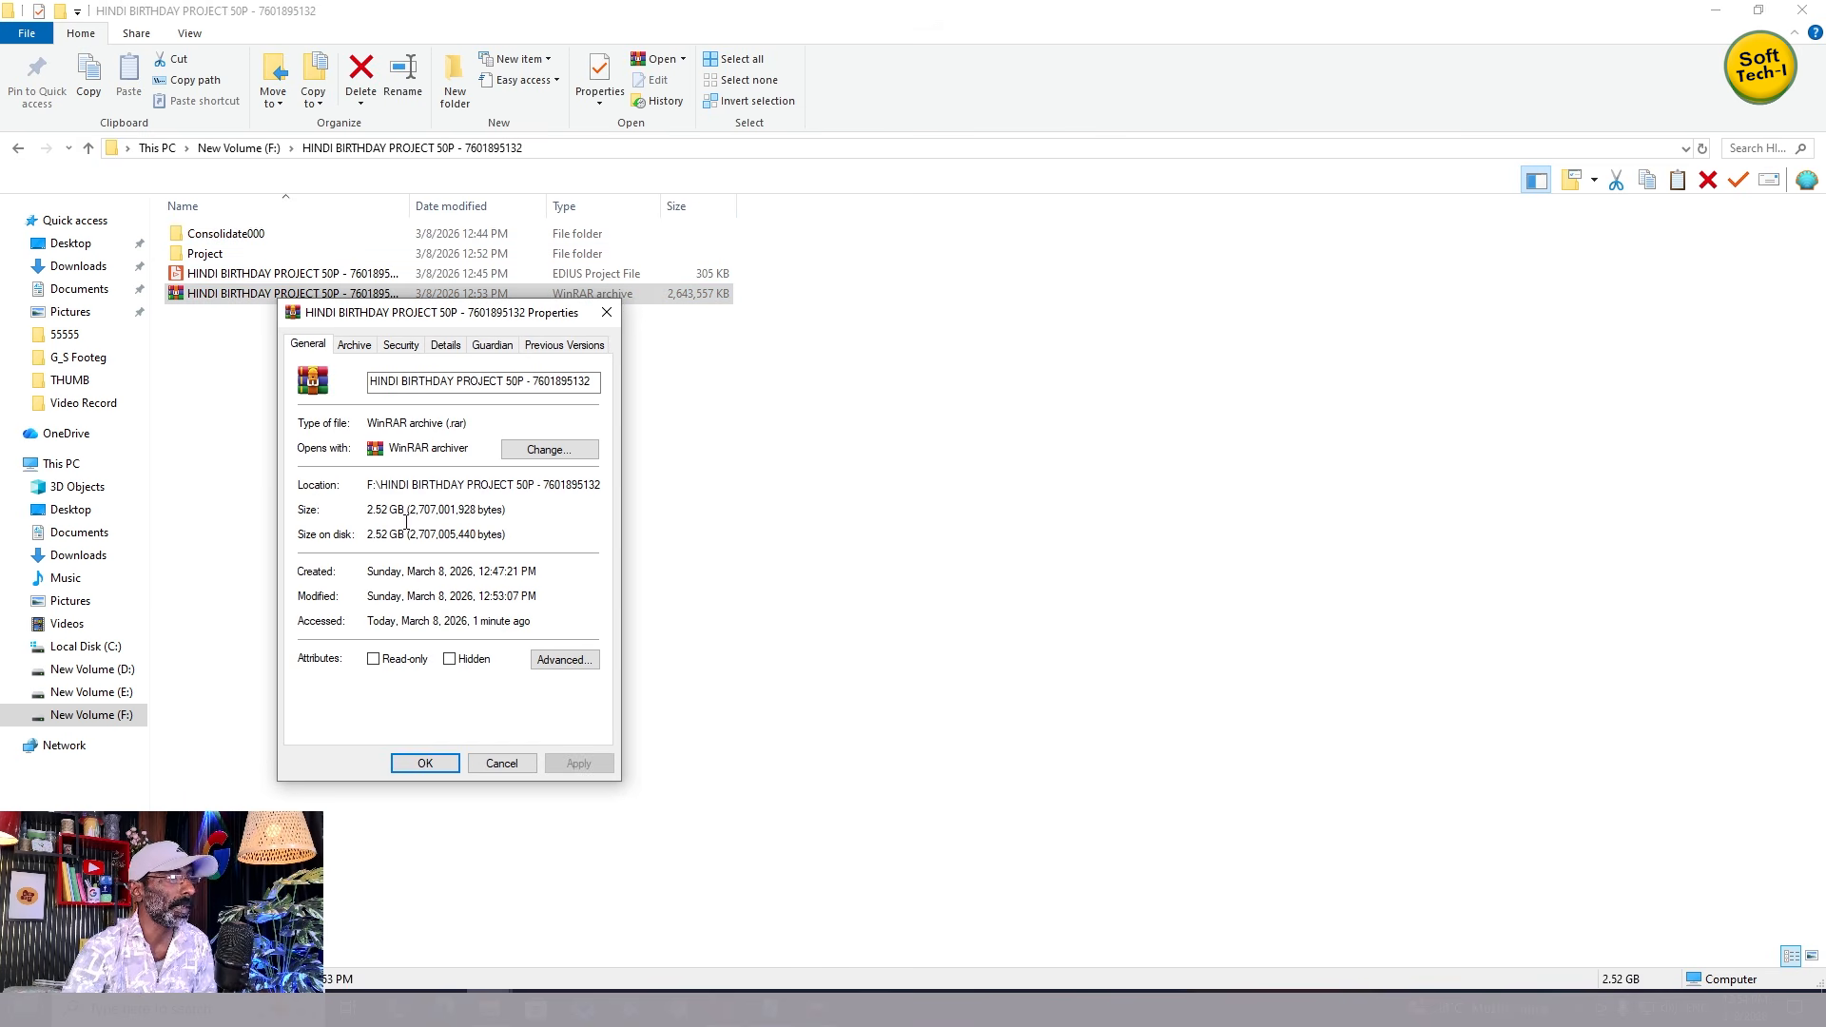
click(606, 312)
- Check the combined size of the Consolidate000 folder, Project folder and EDIUS project file, and return to EDIUS
click(204, 273)
ctrl+click(206, 253)
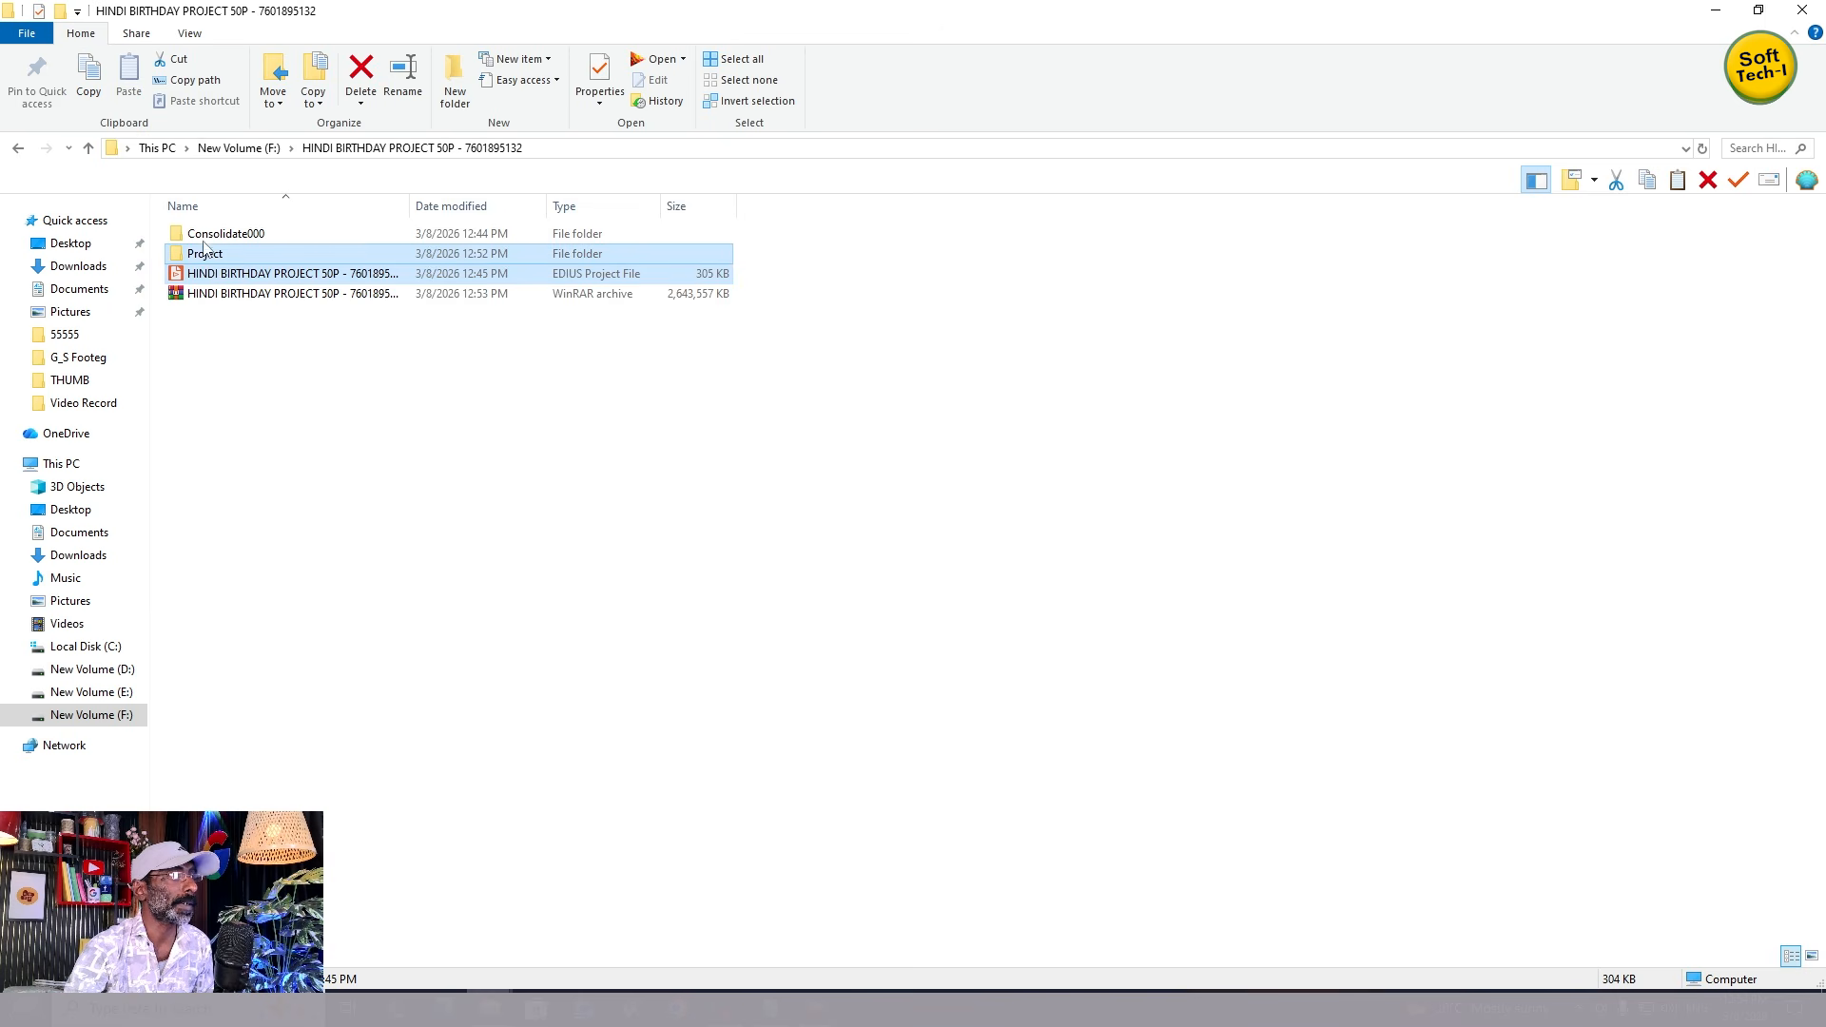
ctrl+click(210, 233)
right_click(209, 233)
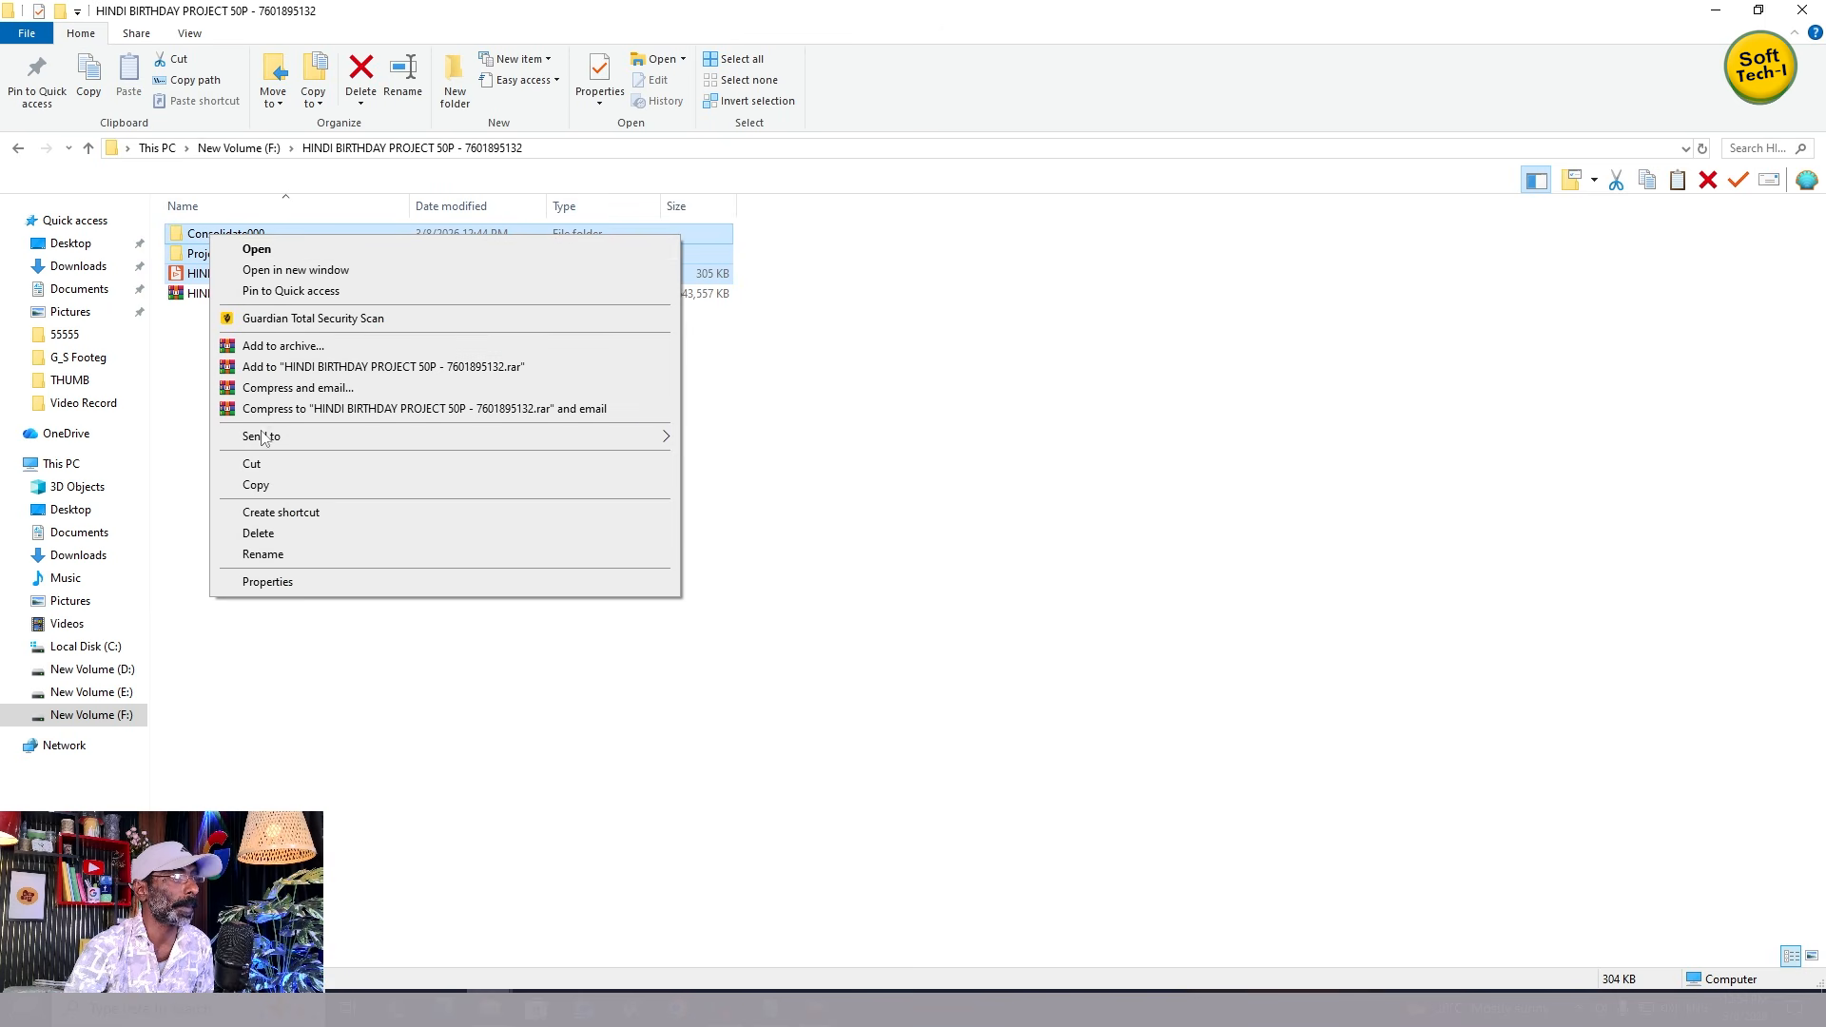
click(269, 582)
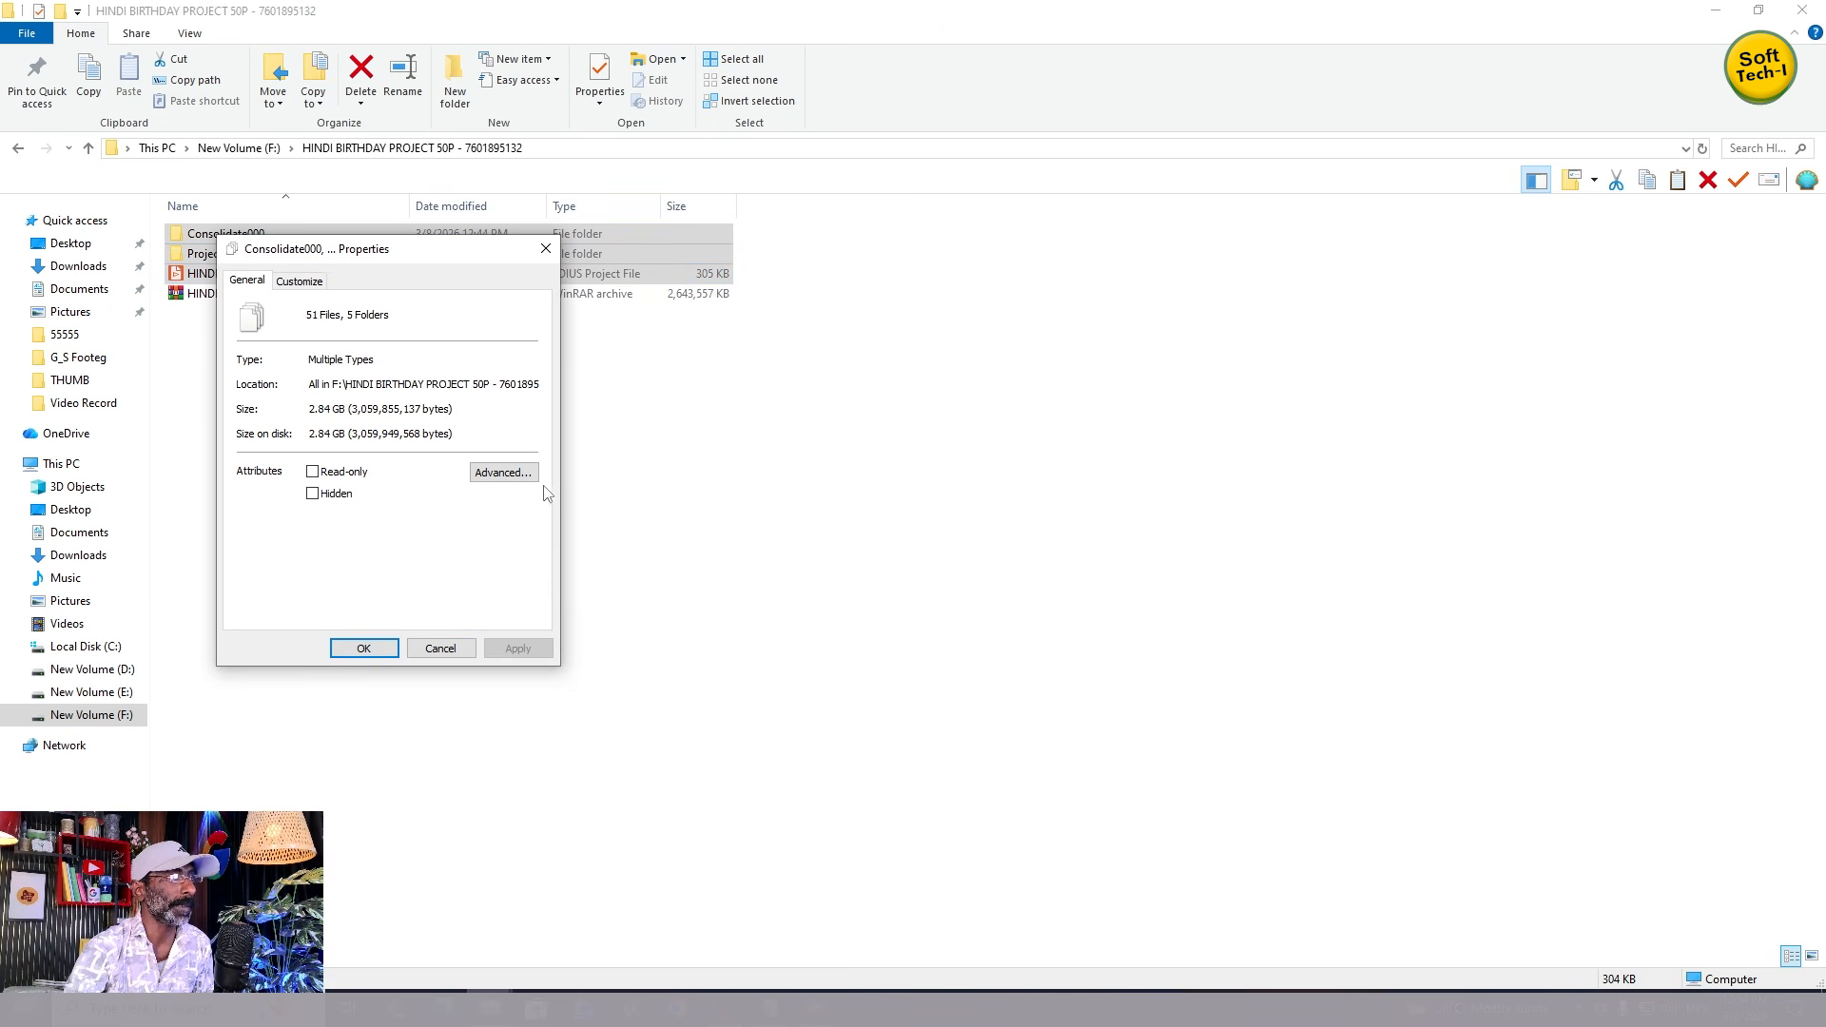
click(546, 248)
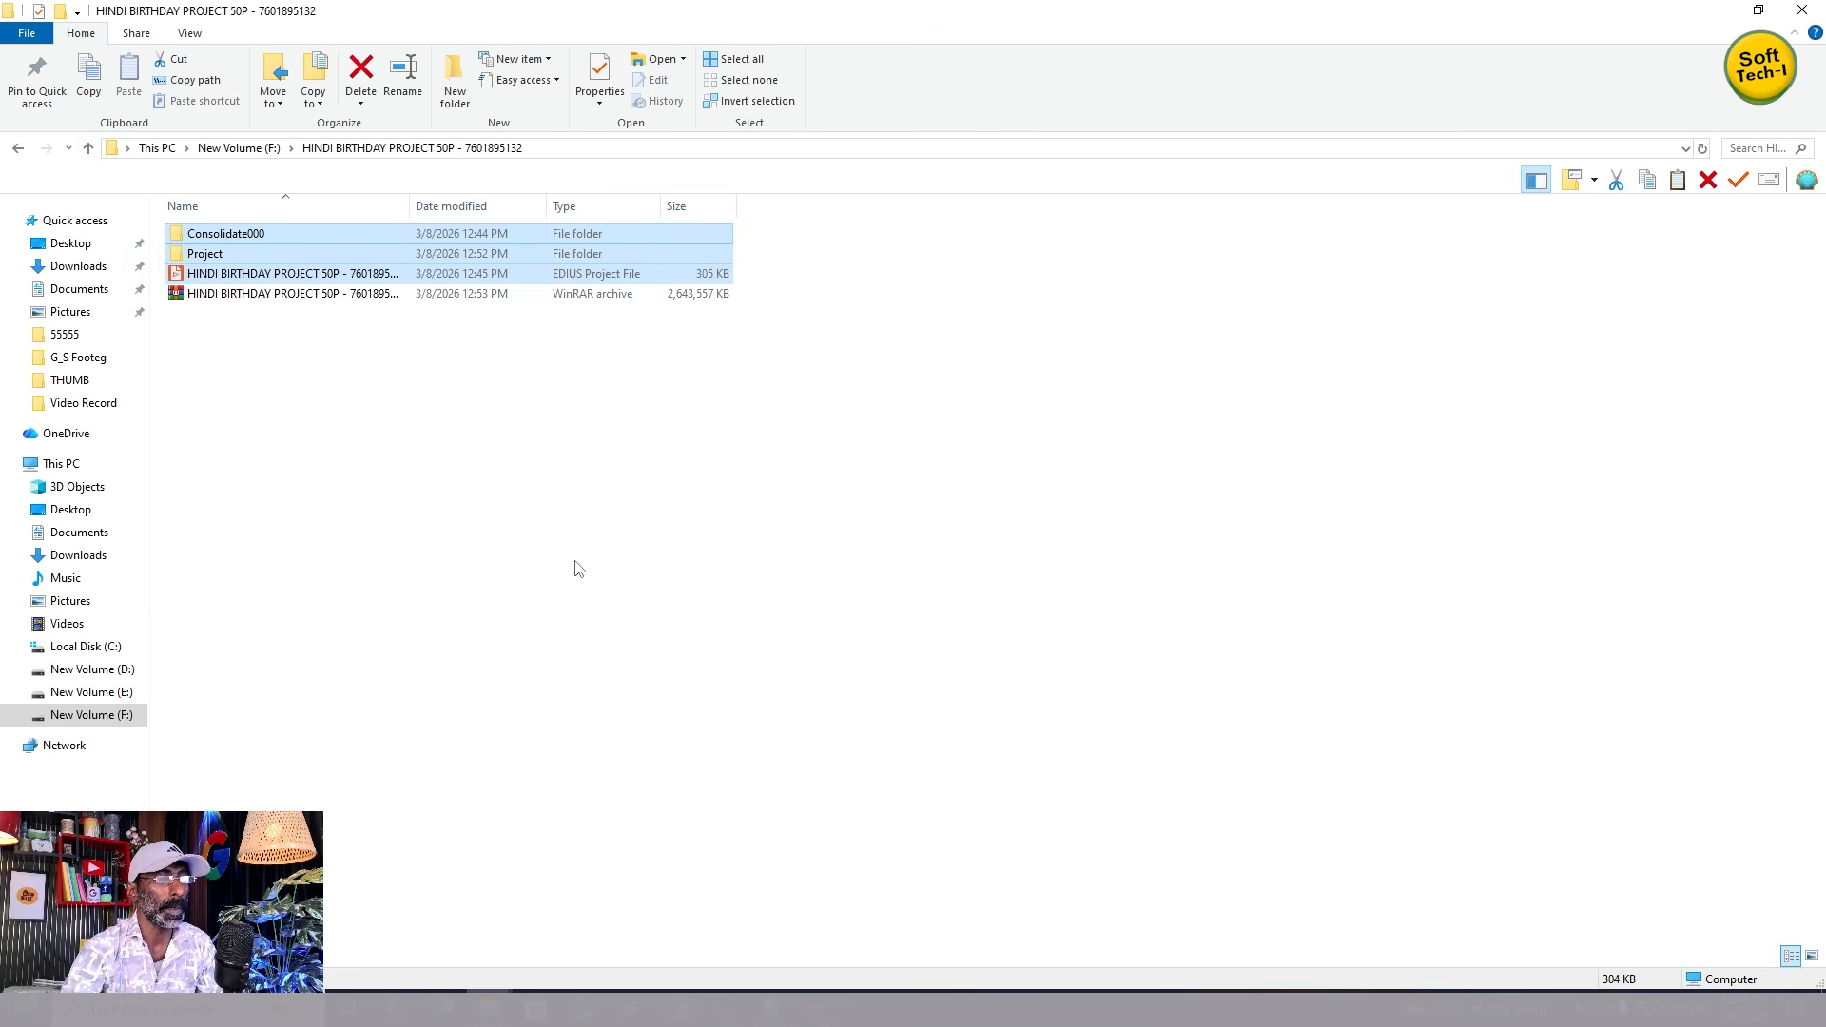
click(1802, 10)
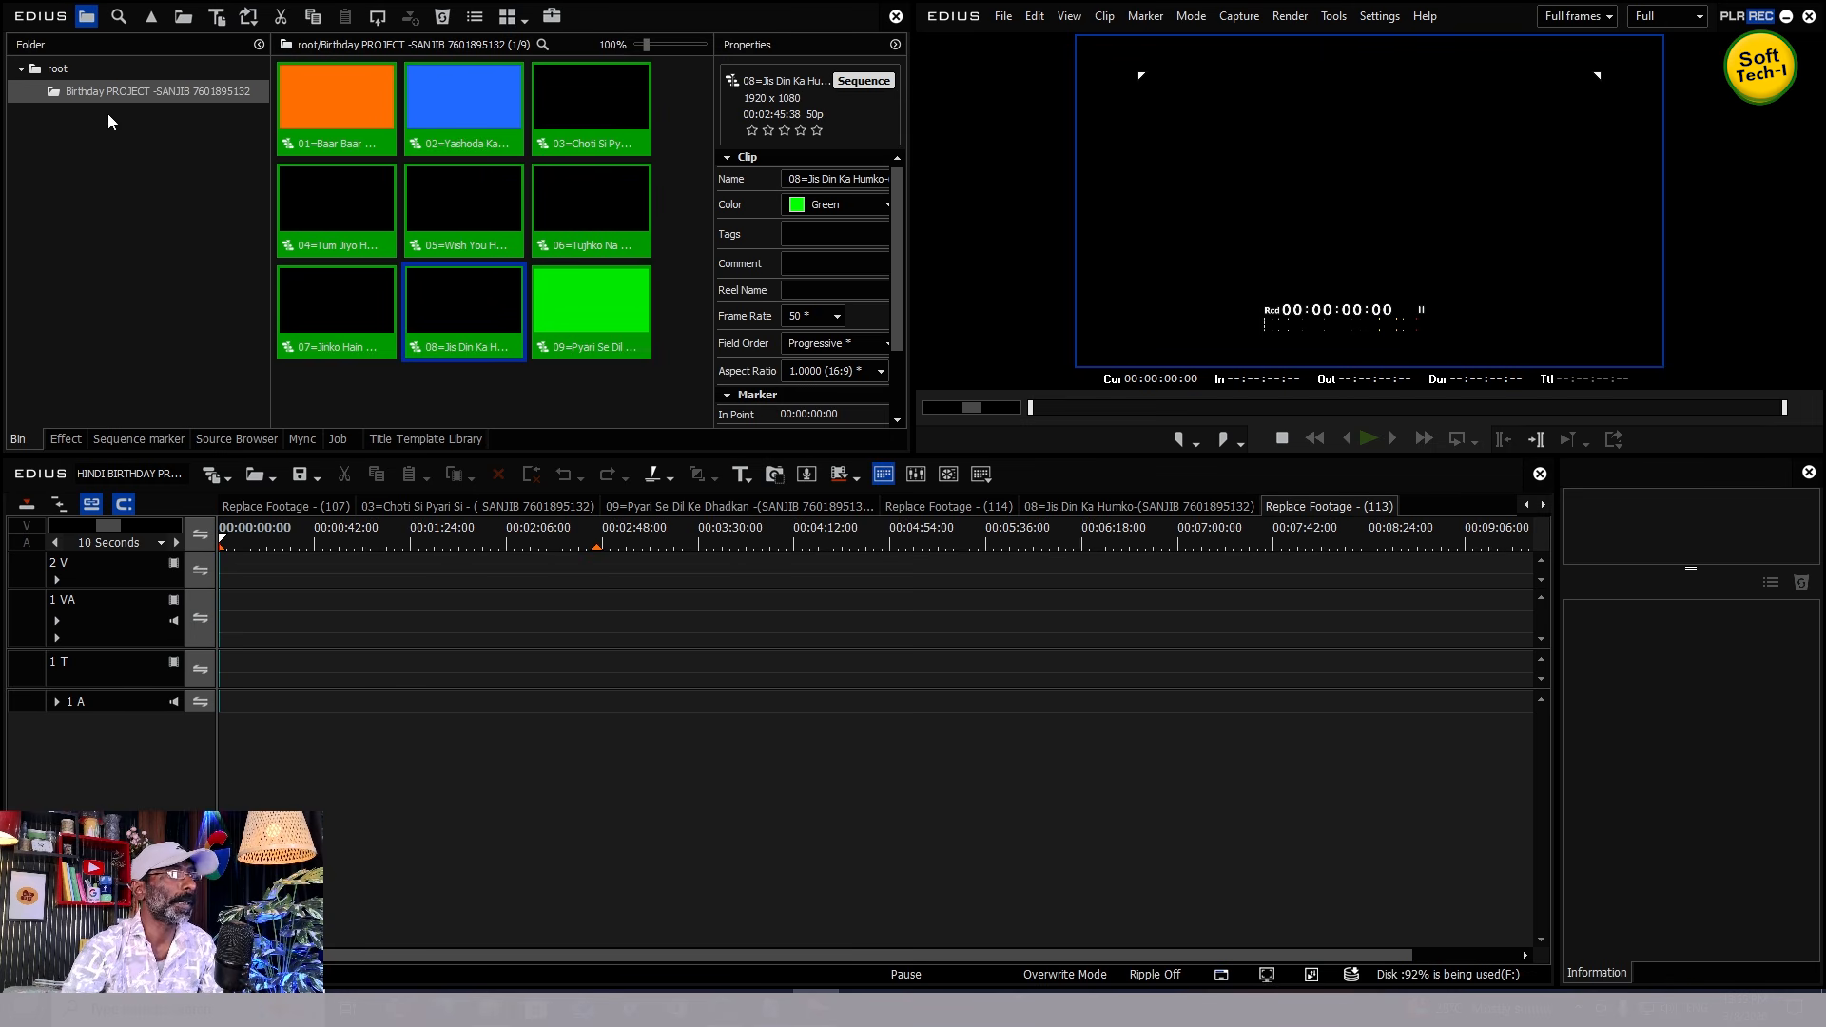
- Open the RENDER sequence from the root bin and place the 01=Baar Baar Din Aye sequence at the start of track 1 VA
click(57, 69)
double_click(341, 103)
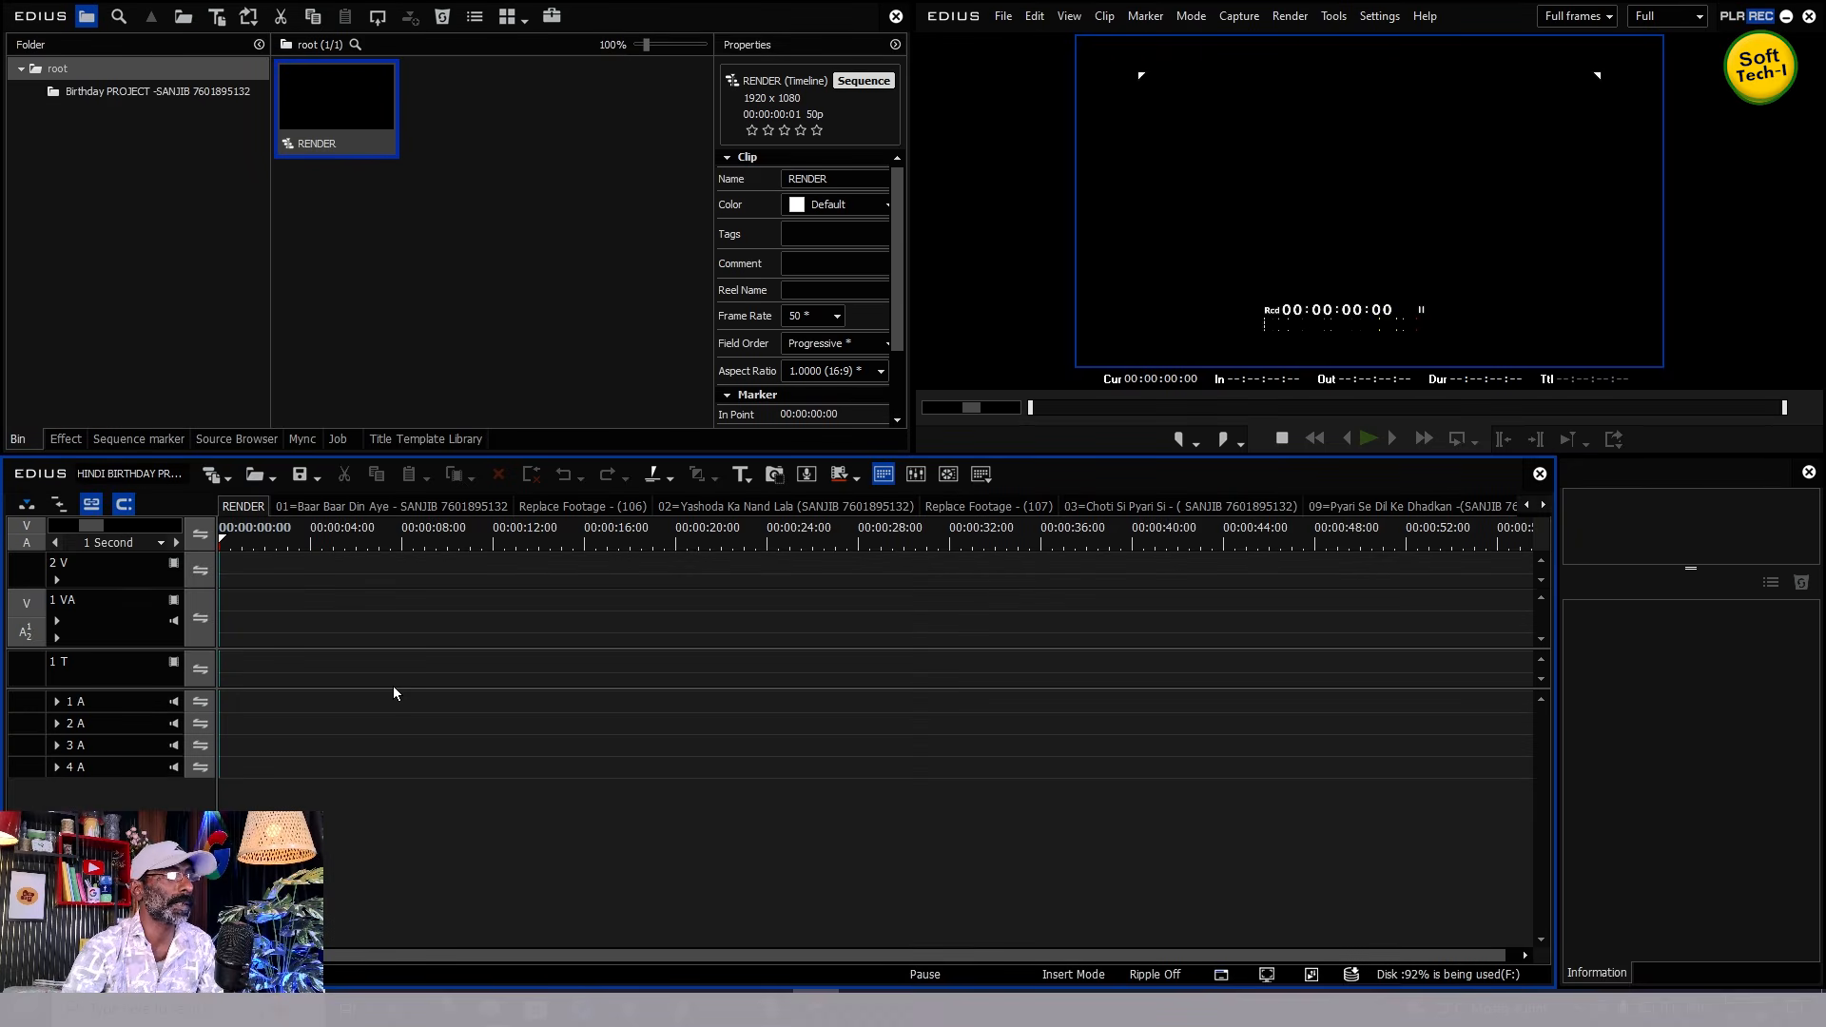
click(103, 98)
drag(324, 107, 236, 639)
- Set the timeline scale to 15 seconds and place the 02=Yashoda Ka Nand Lala sequence directly after the first one on track 1 VA
click(177, 543)
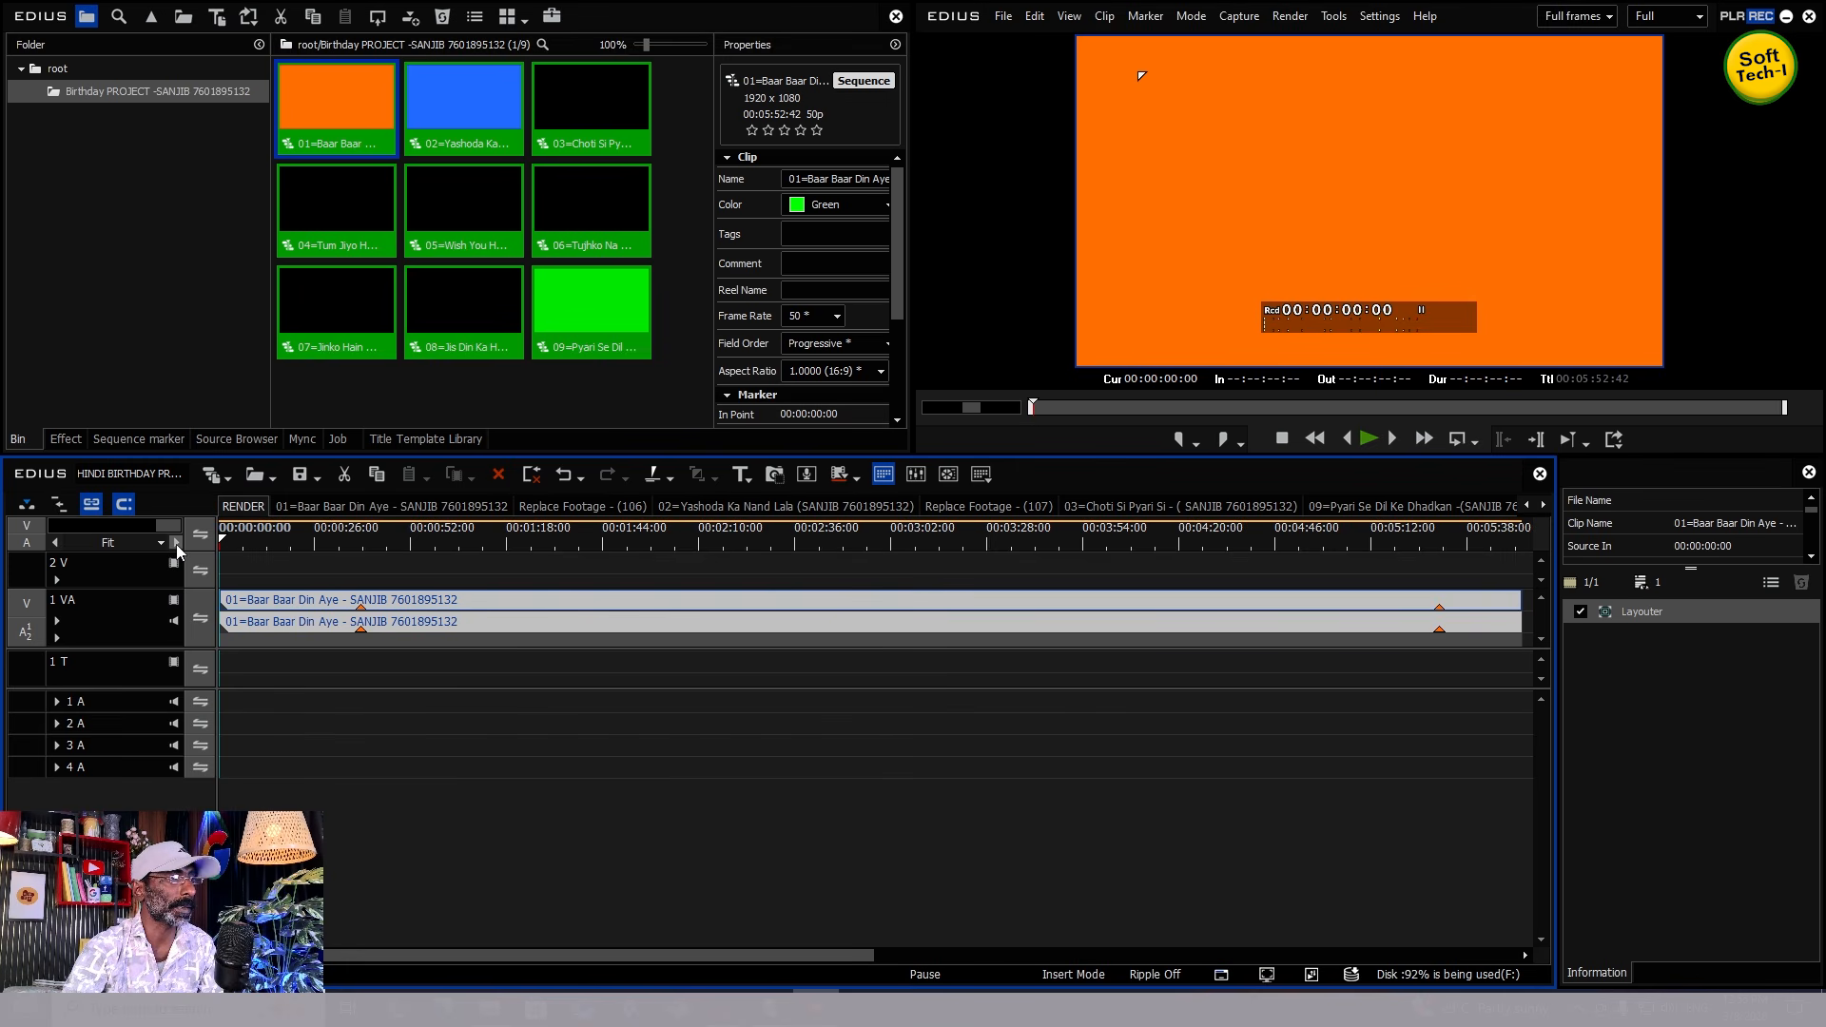
click(176, 542)
click(755, 541)
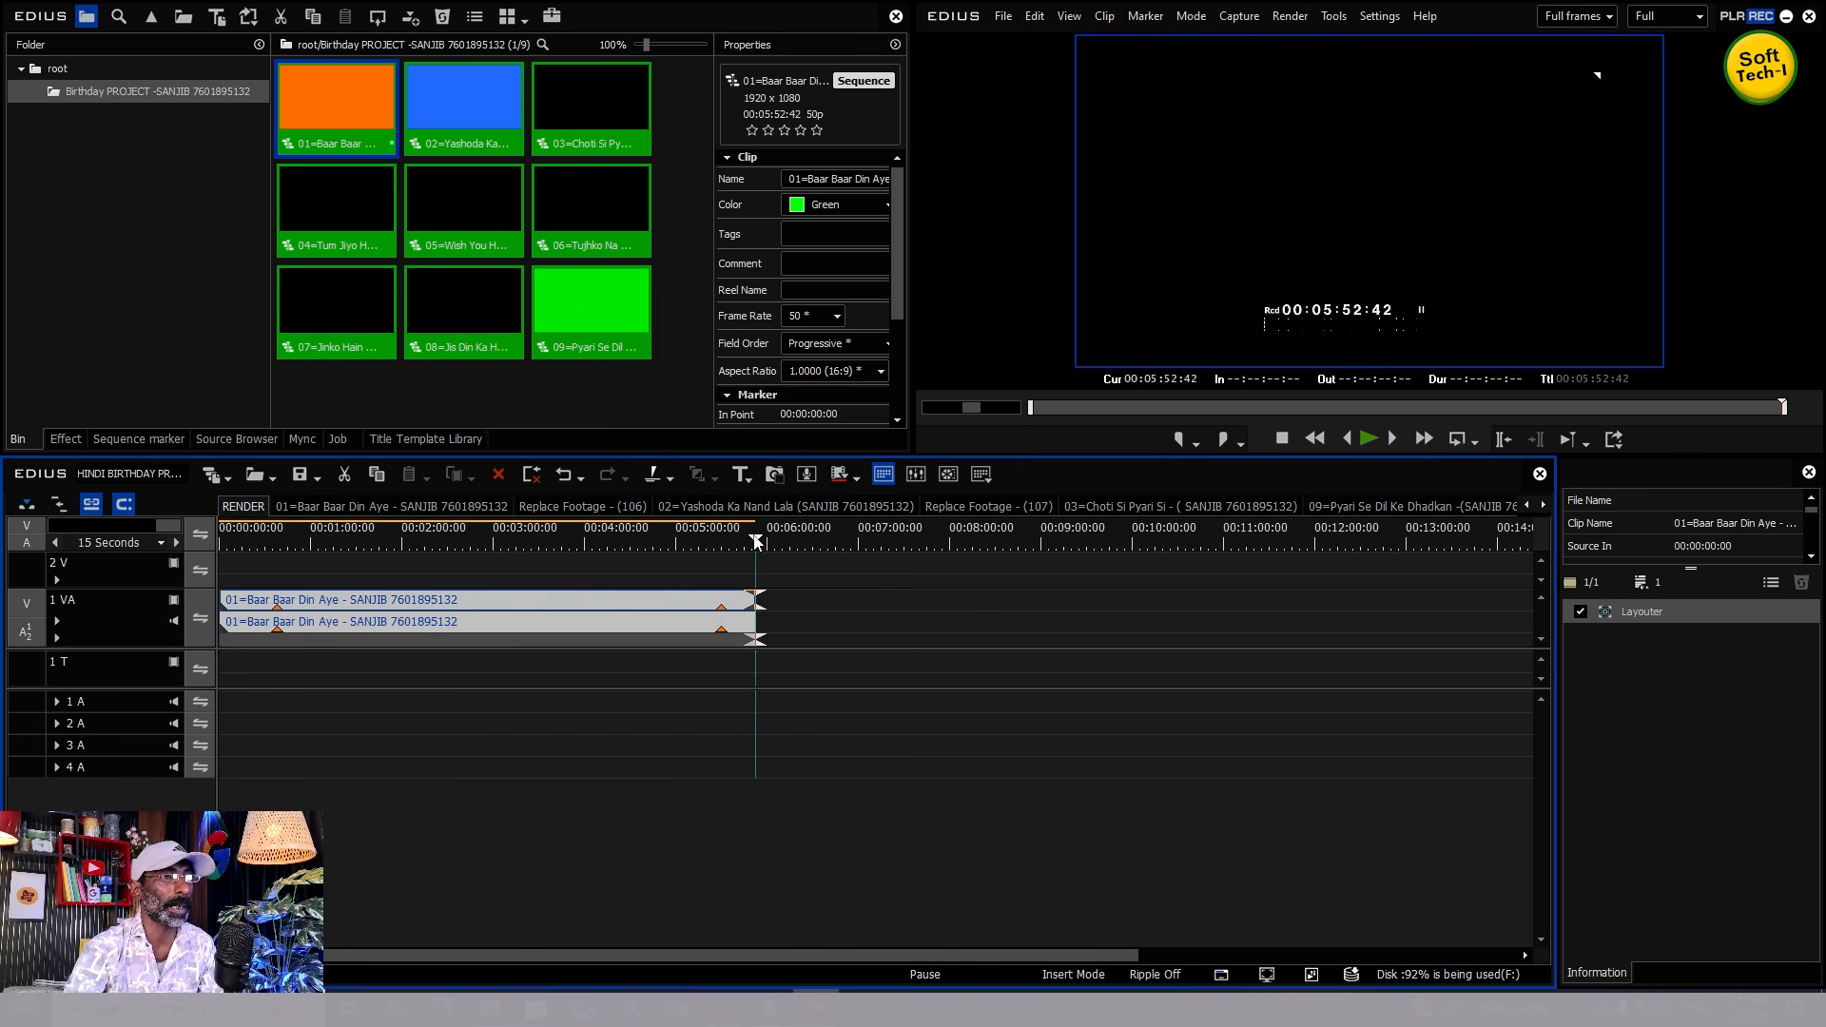
click(655, 547)
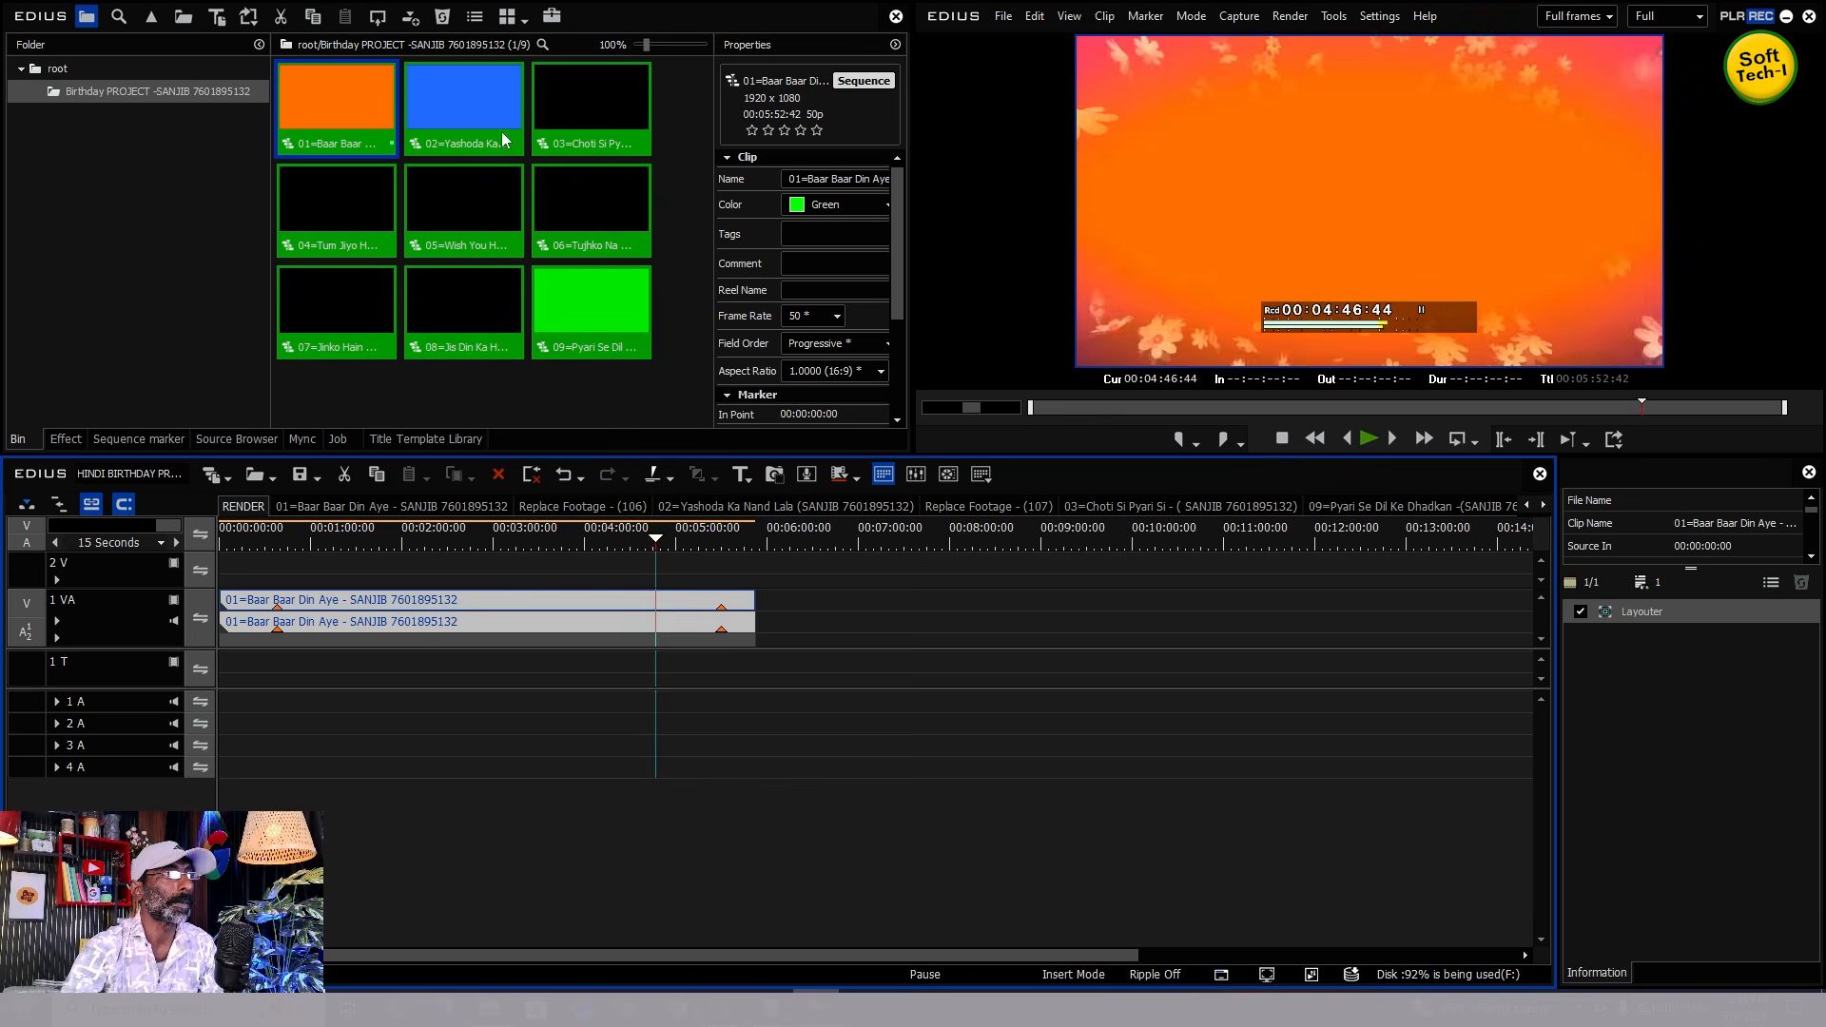
drag(463, 104, 791, 623)
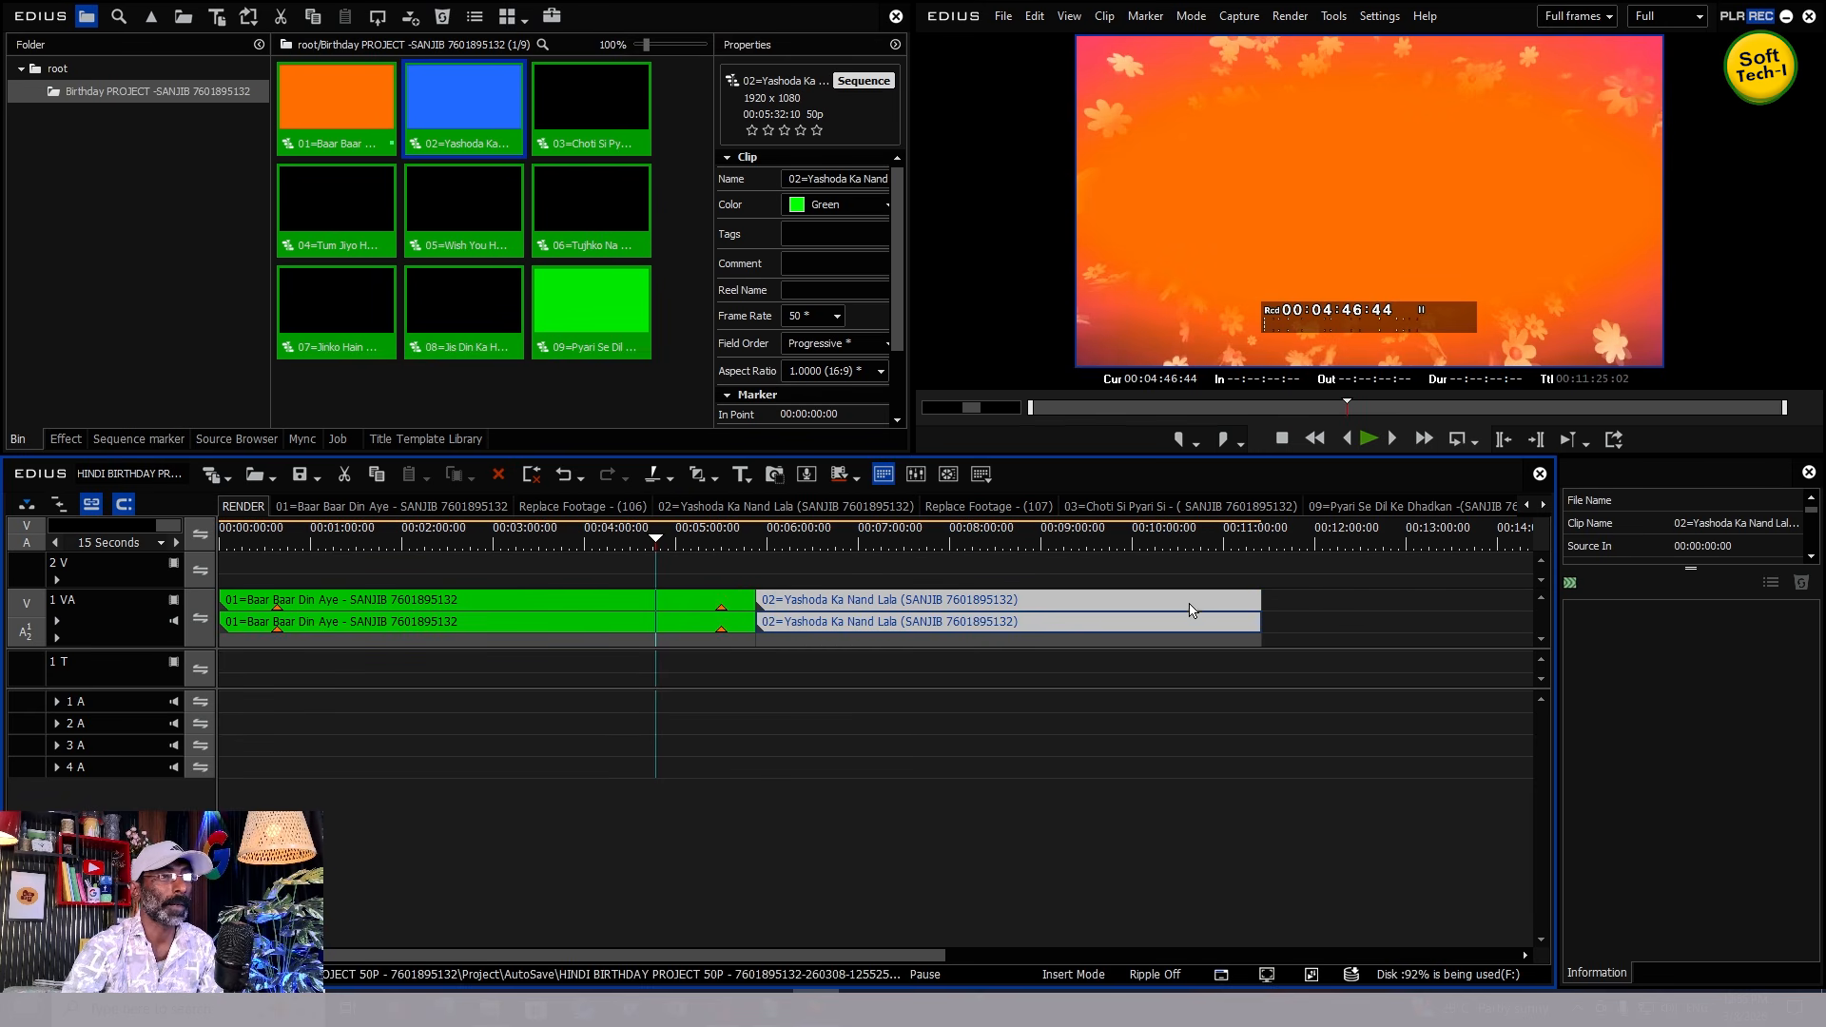
- Set the In point at 00:00:00:00 and the Out point at the end of the 02=Yashoda Ka Nand Lala clip
drag(1191, 528, 1260, 540)
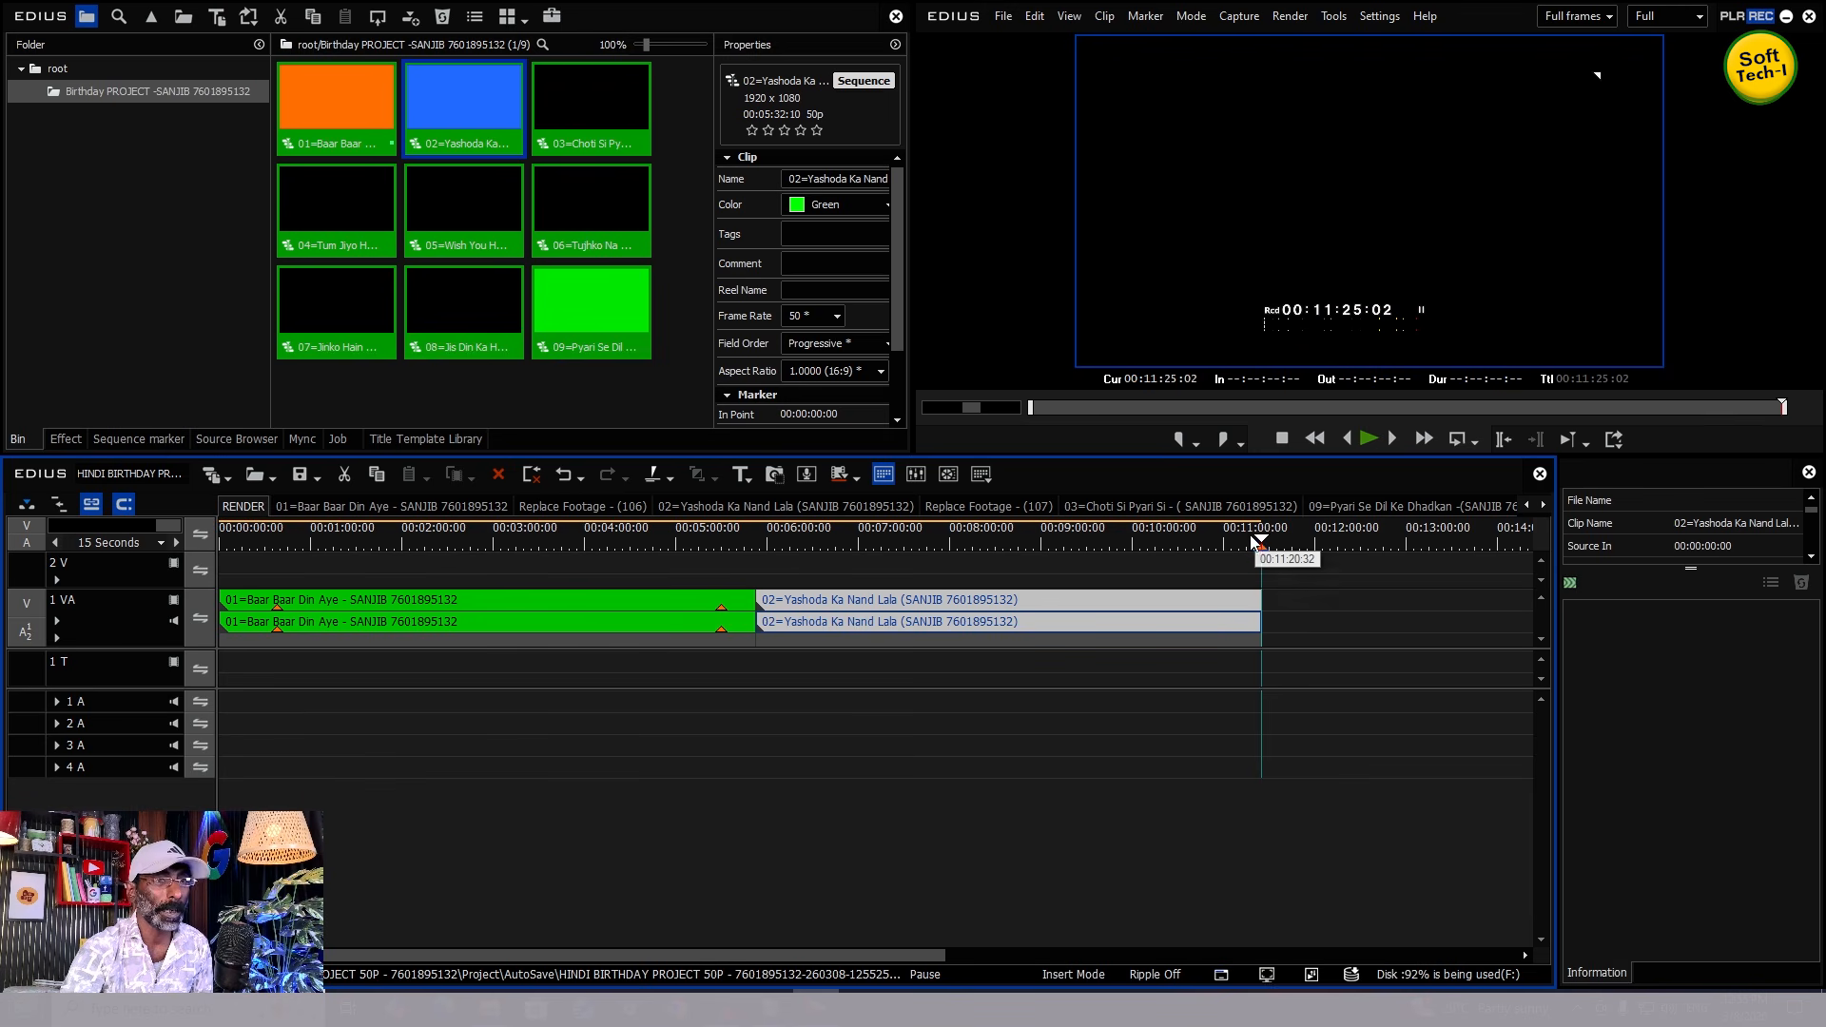
key(Home)
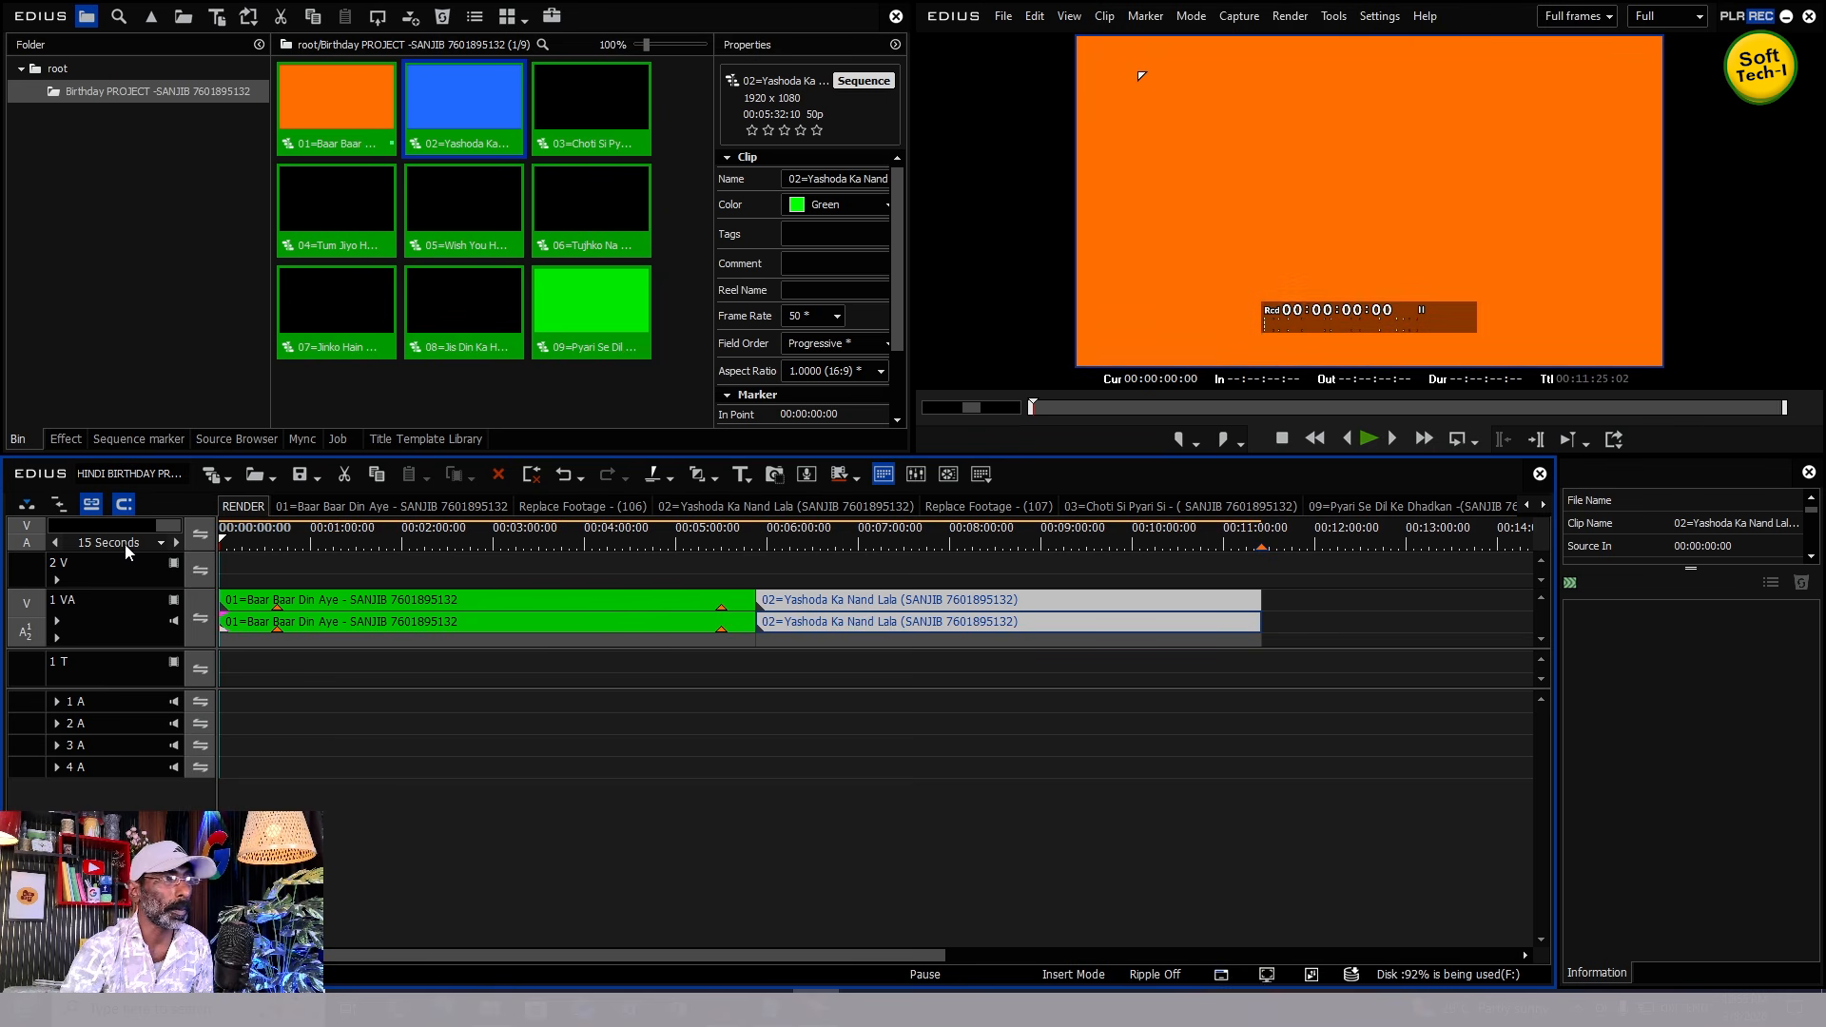
click(1175, 438)
mouse_move(1270, 533)
mouse_down()
mouse_move(1303, 534)
mouse_move(1269, 535)
mouse_up()
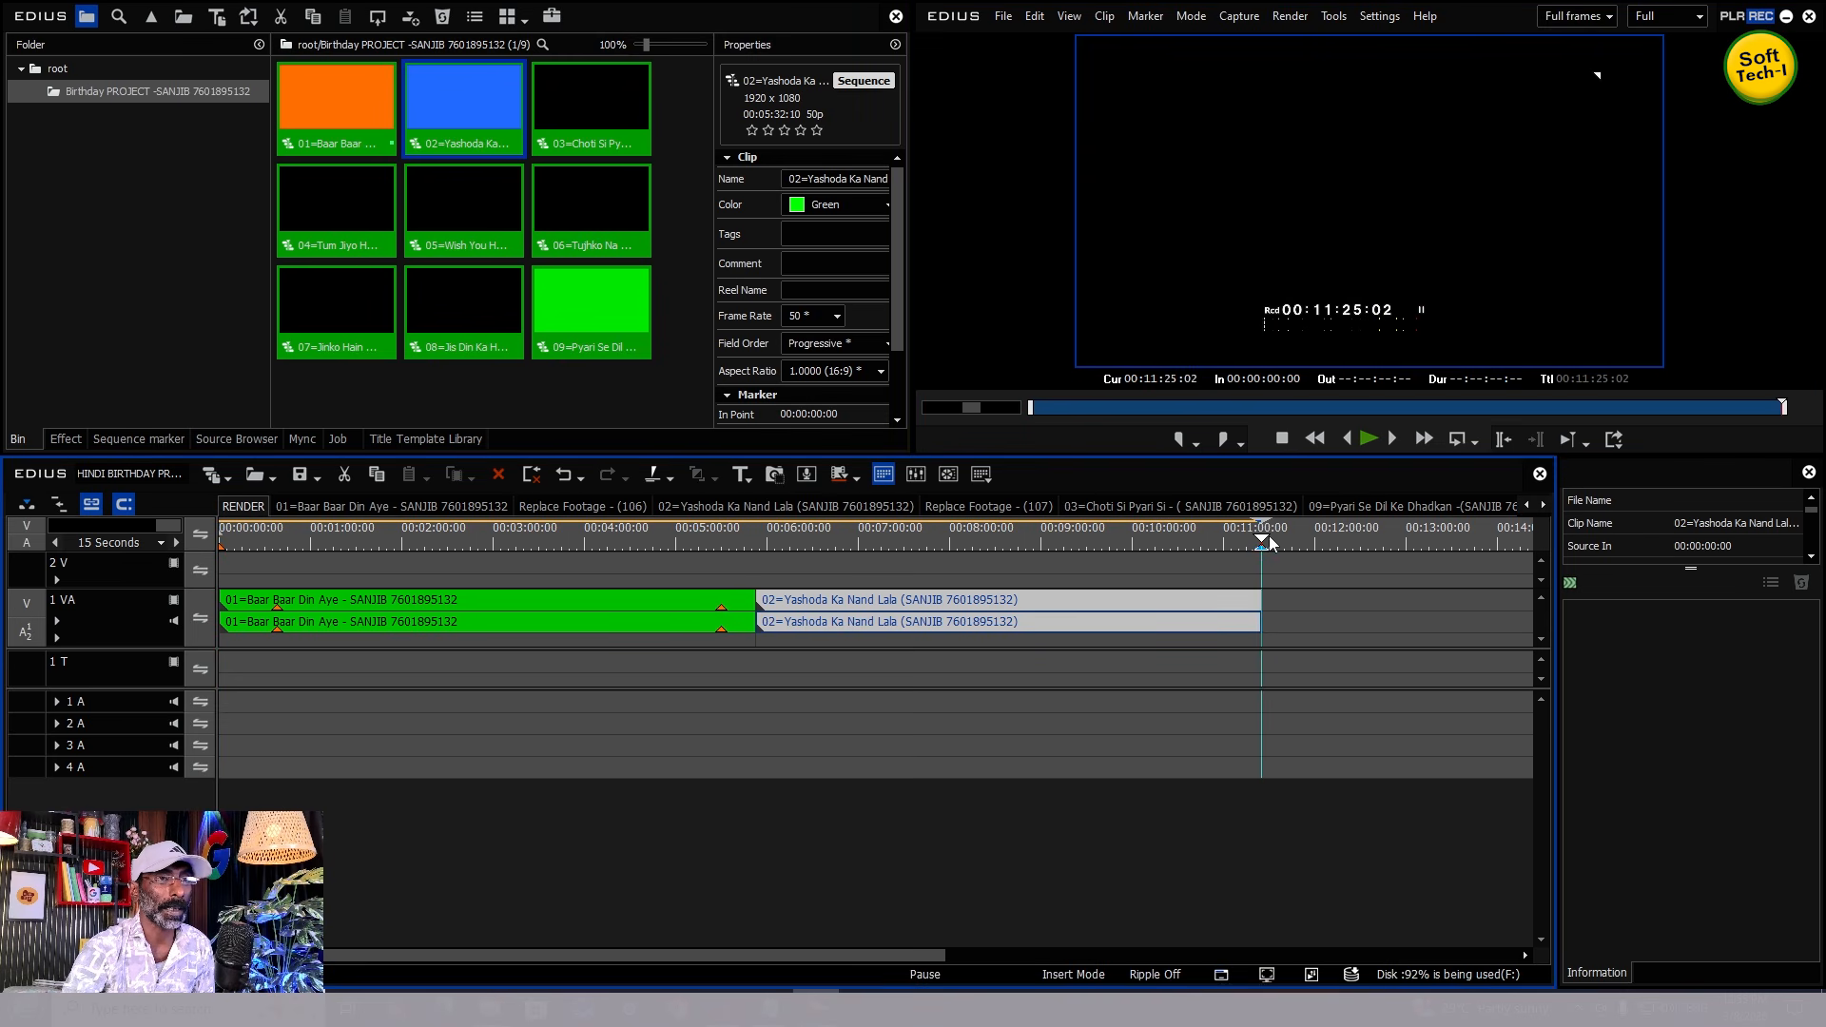
click(1225, 439)
drag(1183, 537, 1101, 553)
click(1005, 16)
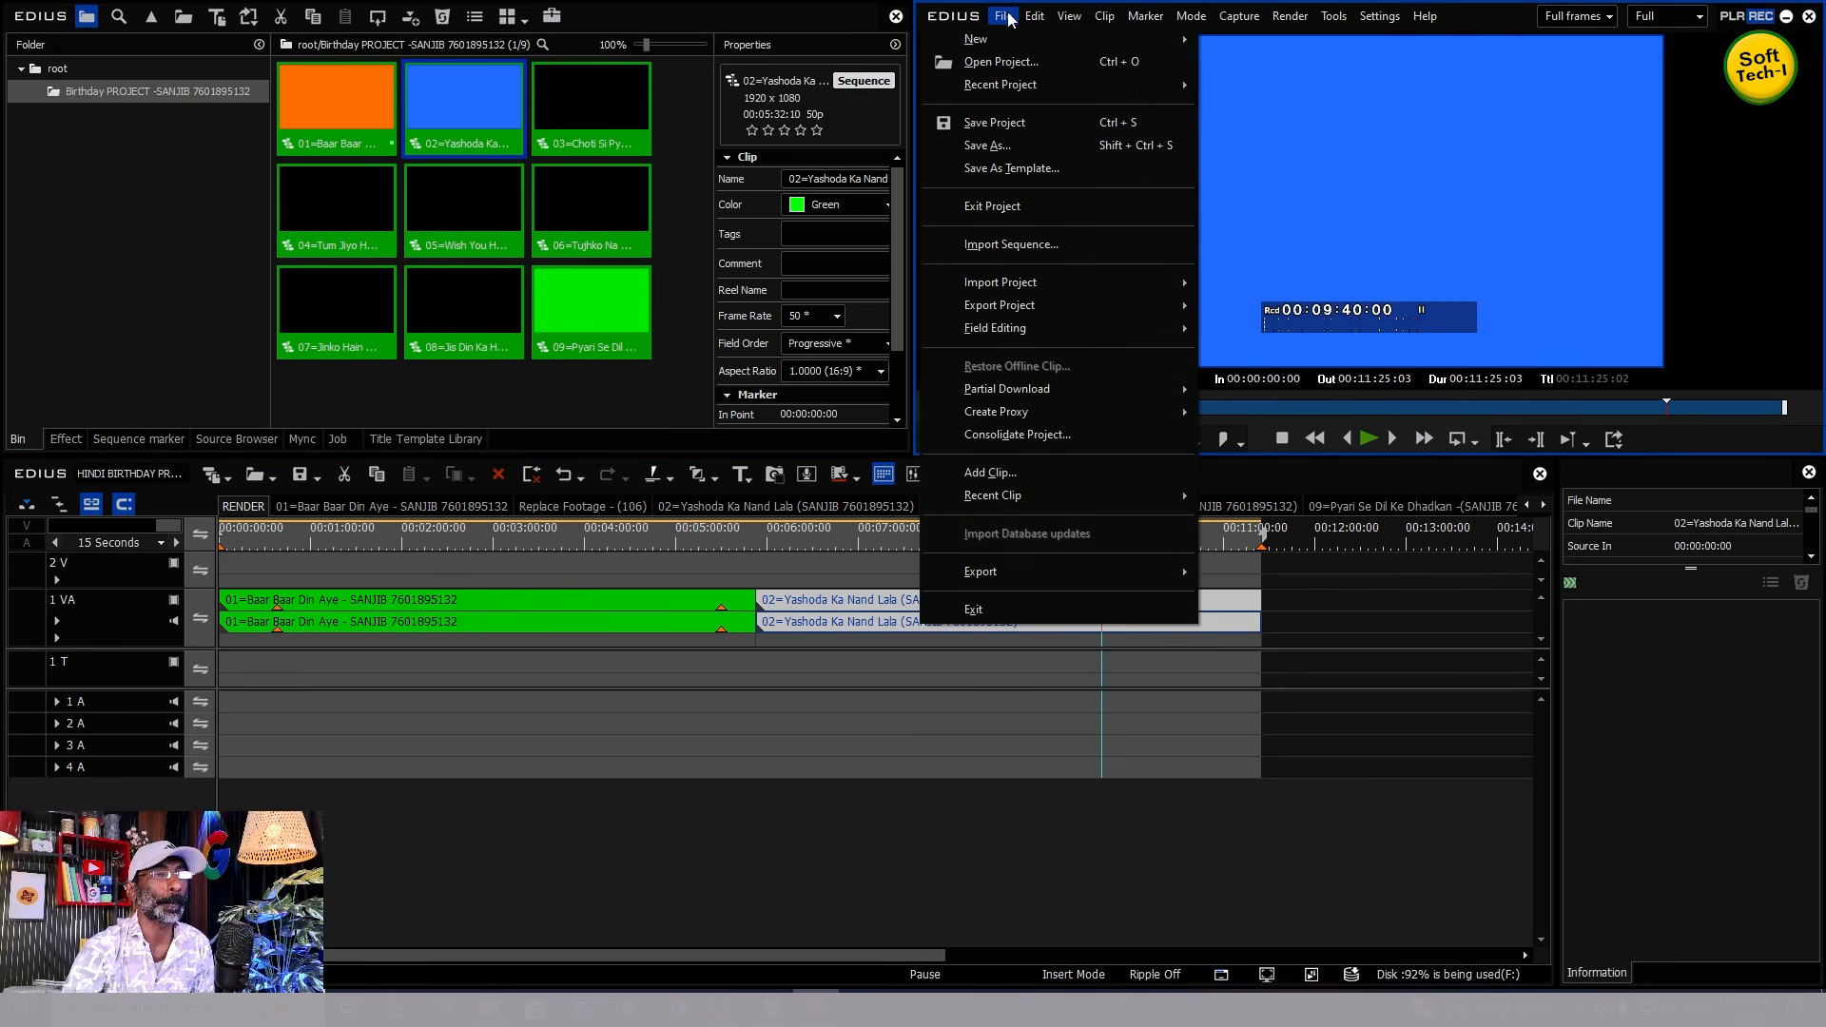
mouse_move(1001, 570)
click(1318, 570)
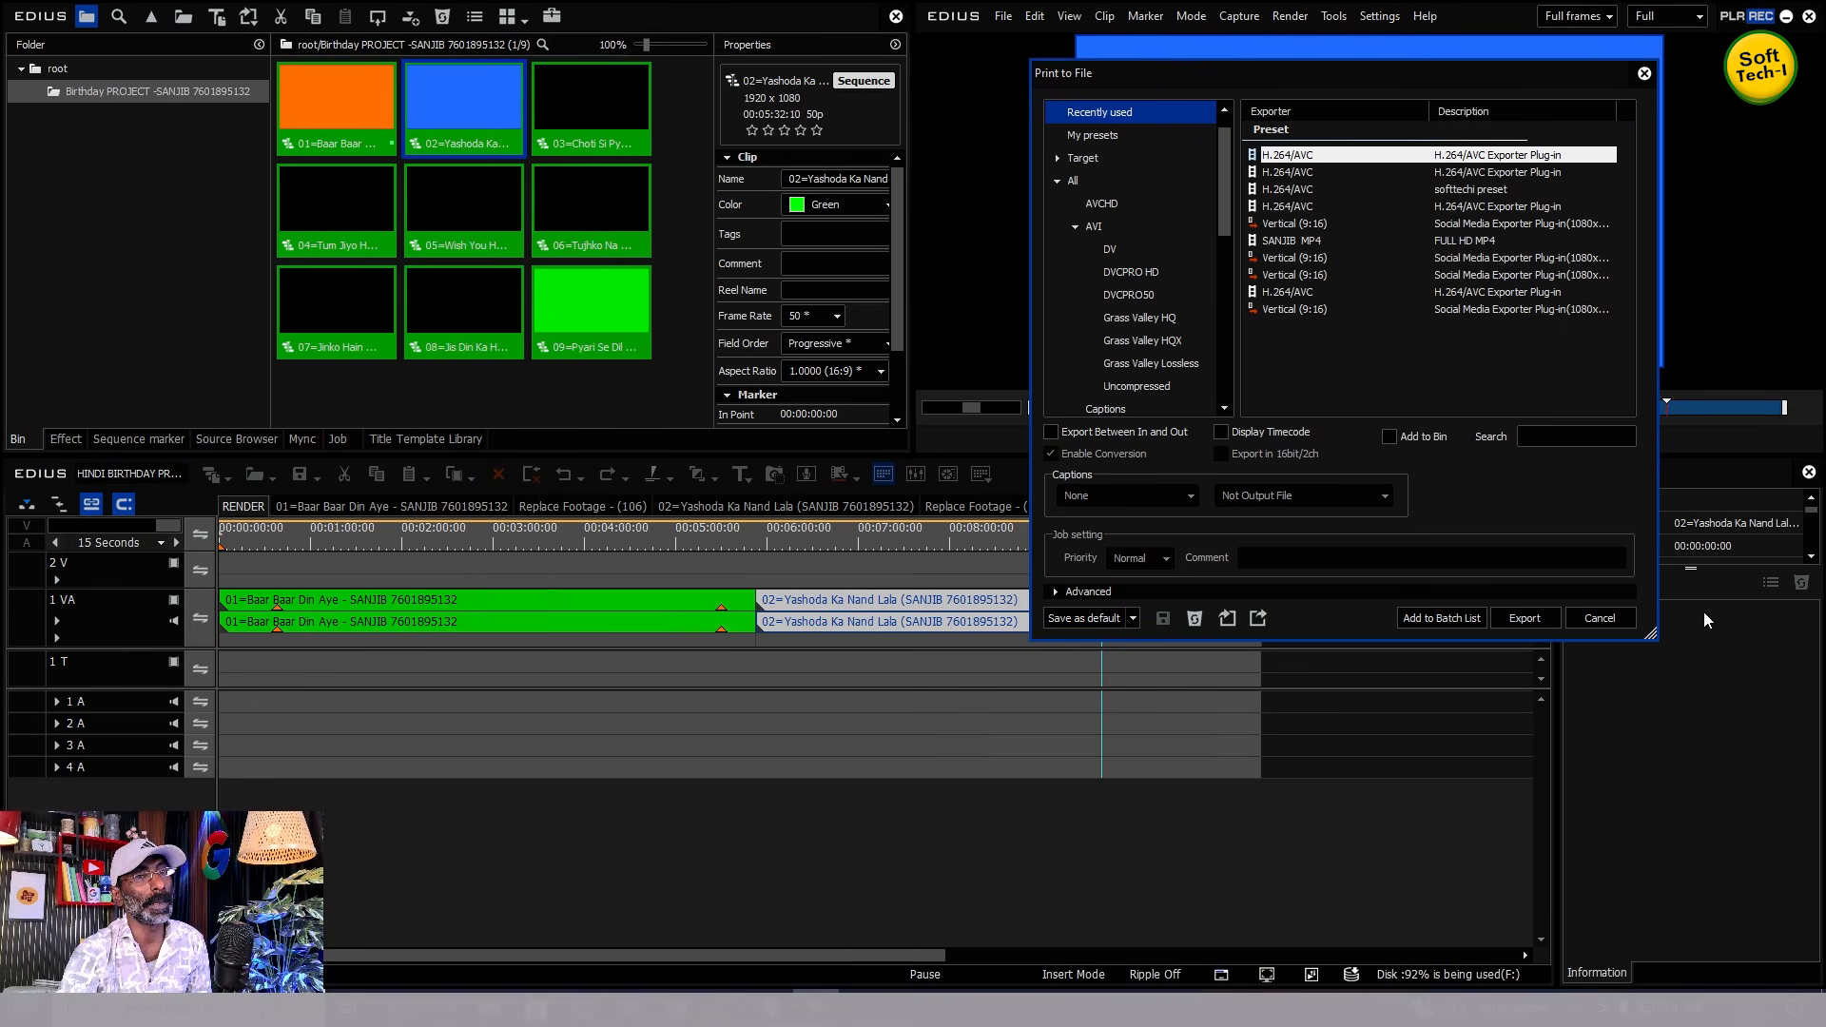
click(1600, 620)
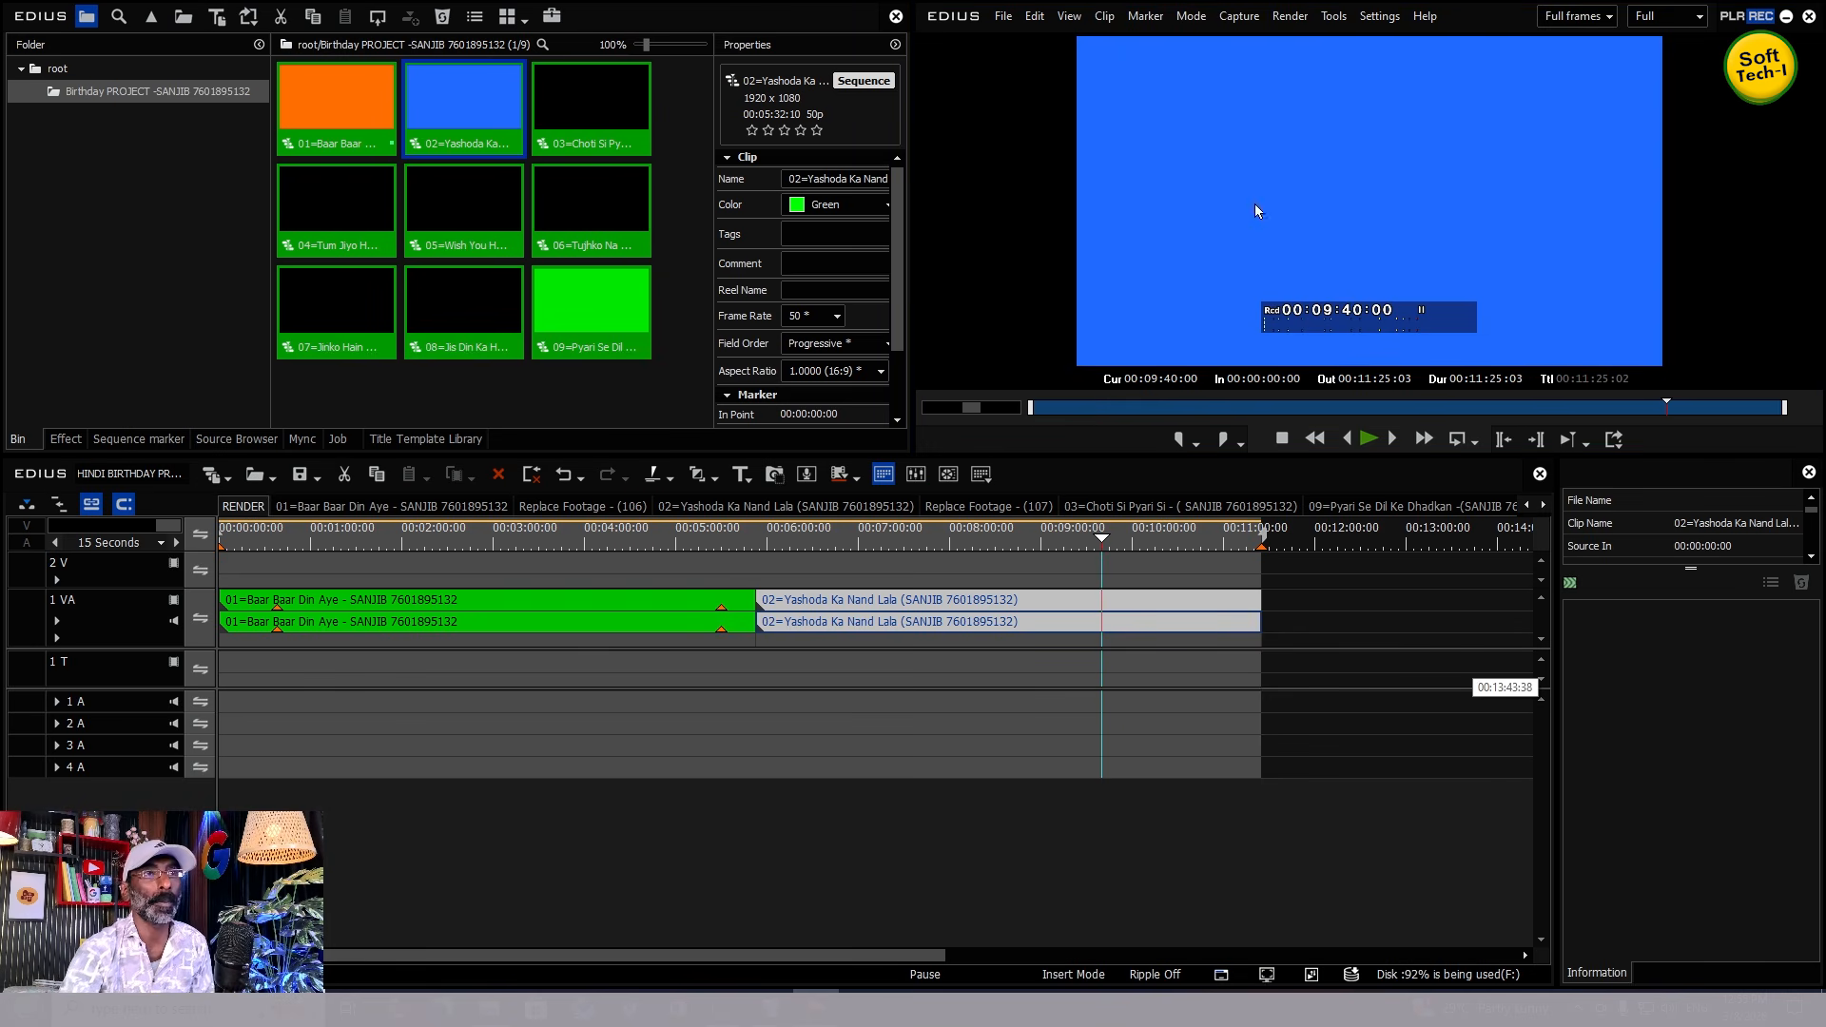
- Examine the Profile and CBR/VBR bit rate options of the H.264/AVC file export for RENDER, and close the export without saving
key(F11)
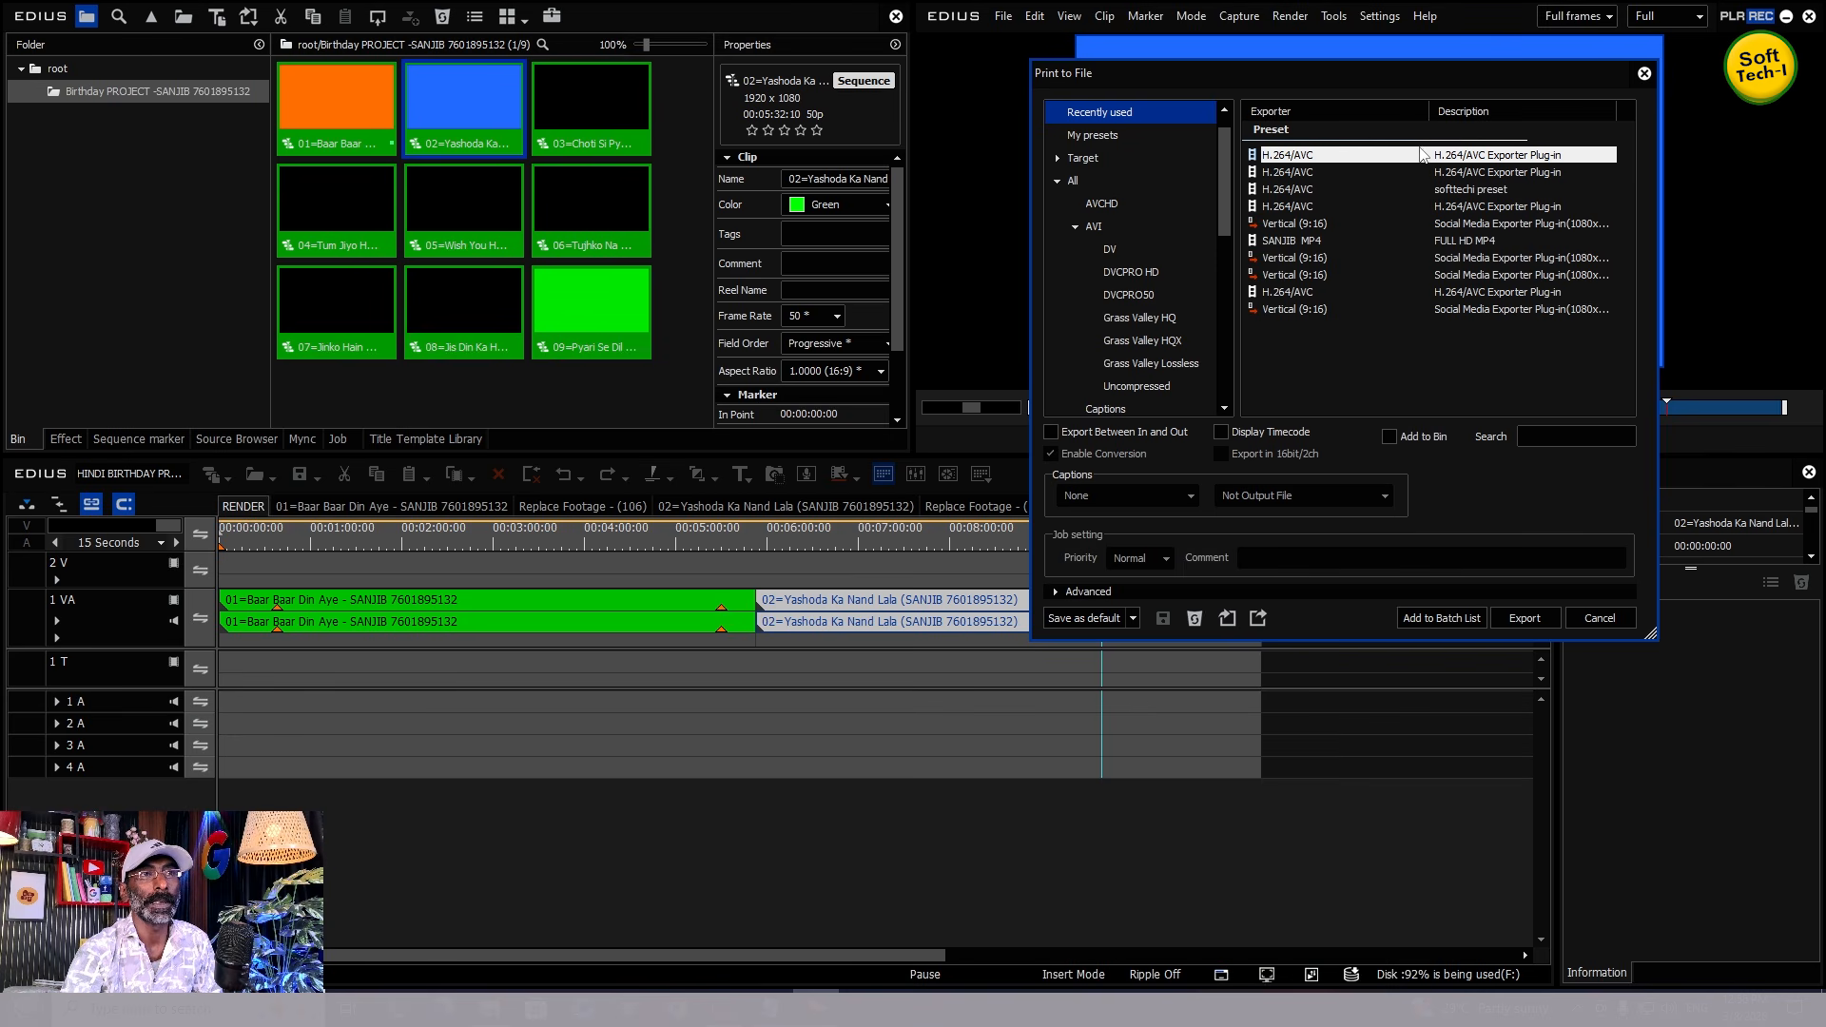
click(1525, 619)
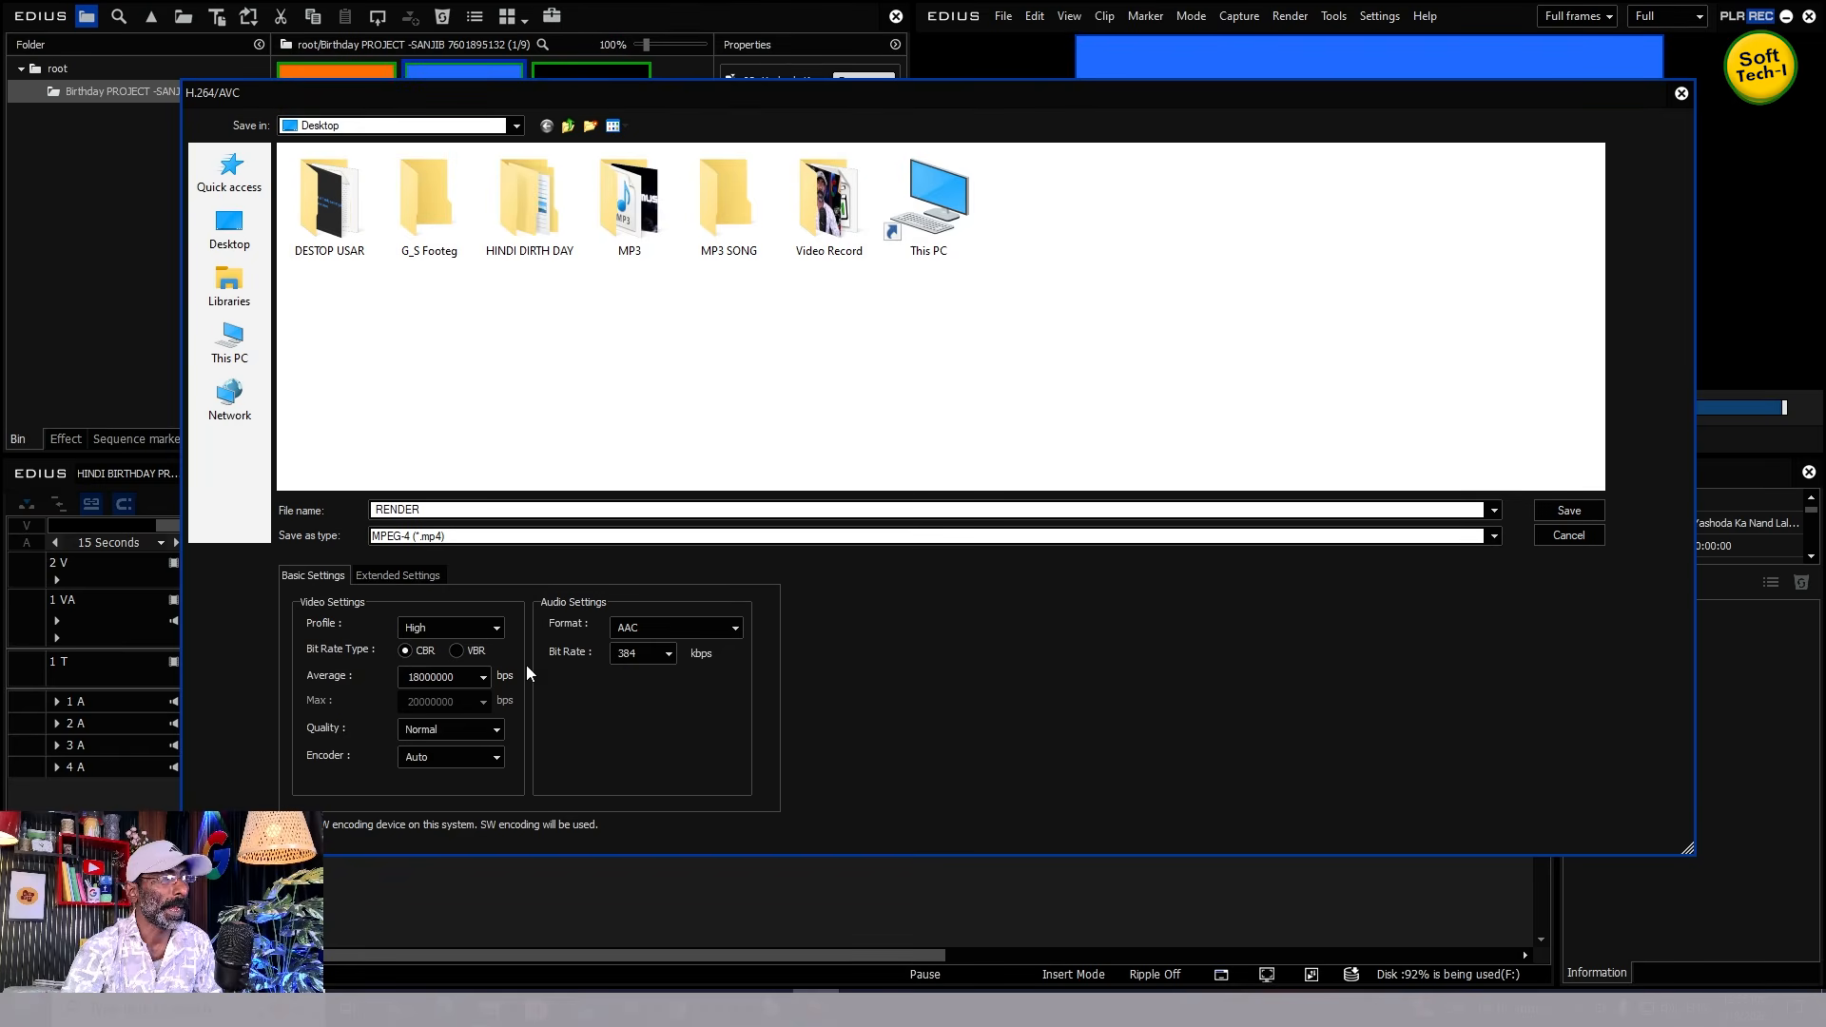
click(497, 630)
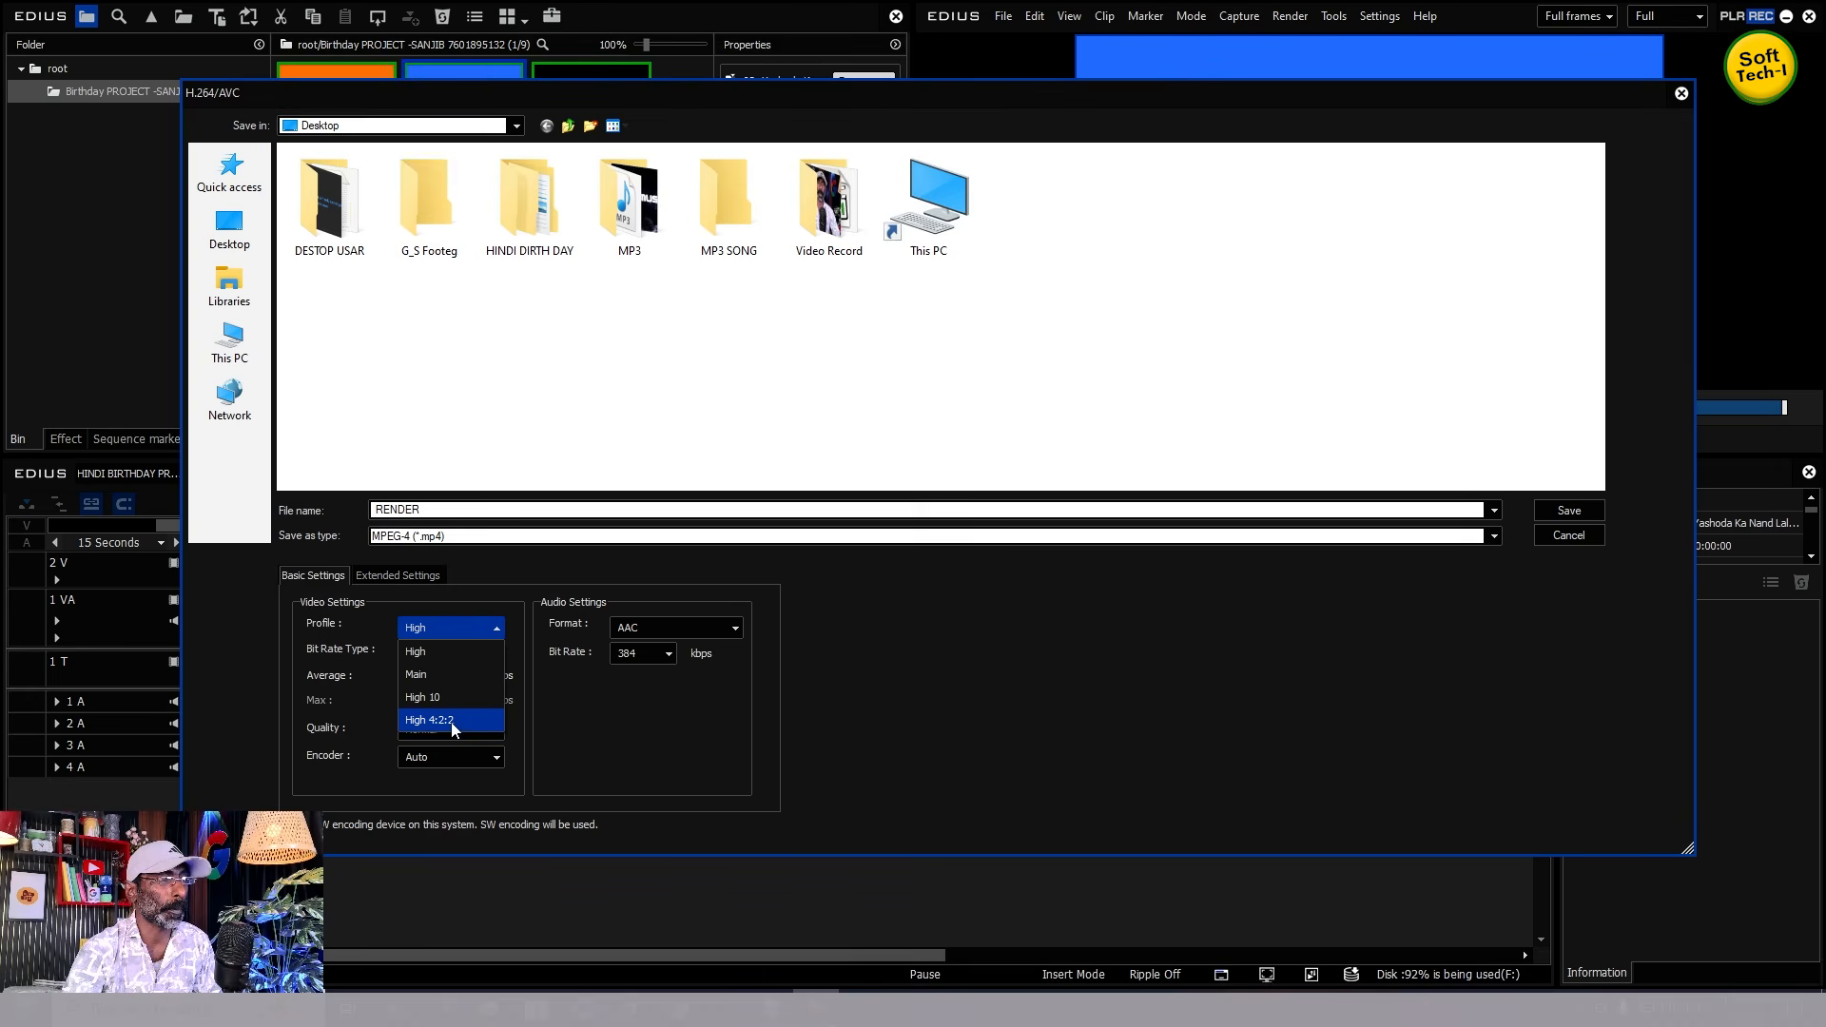
click(424, 627)
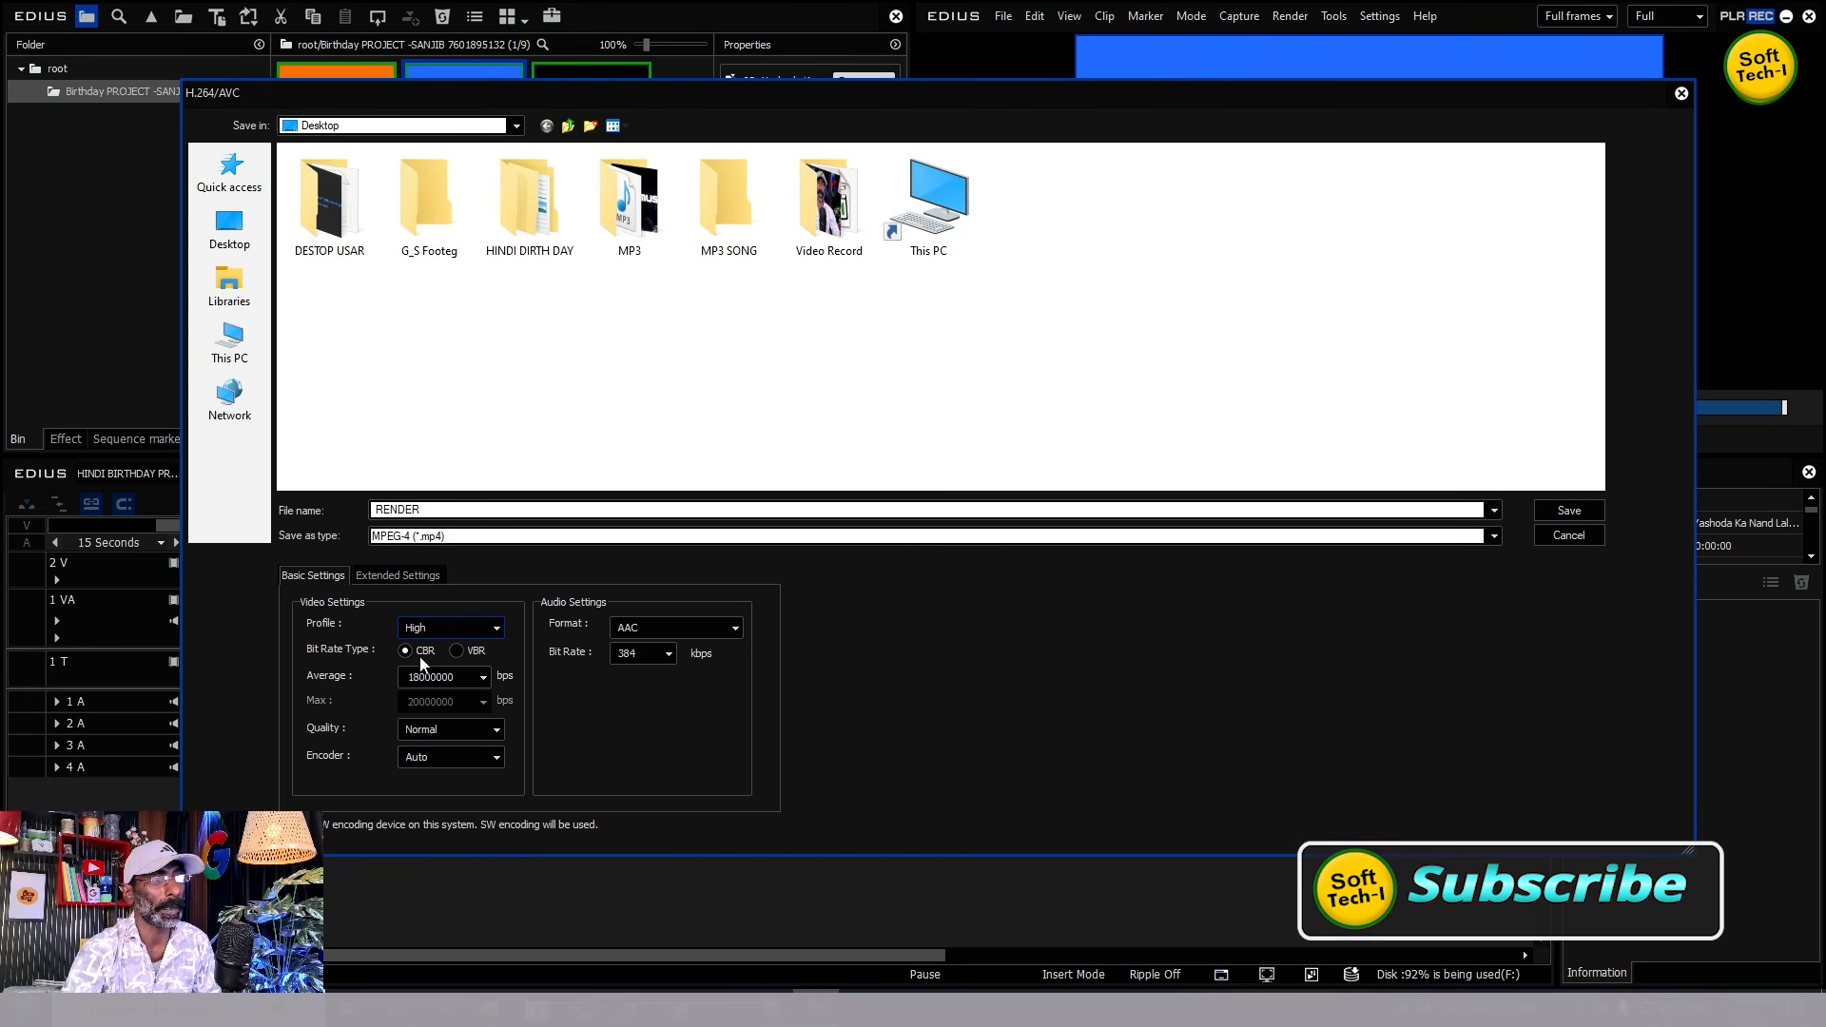
click(457, 651)
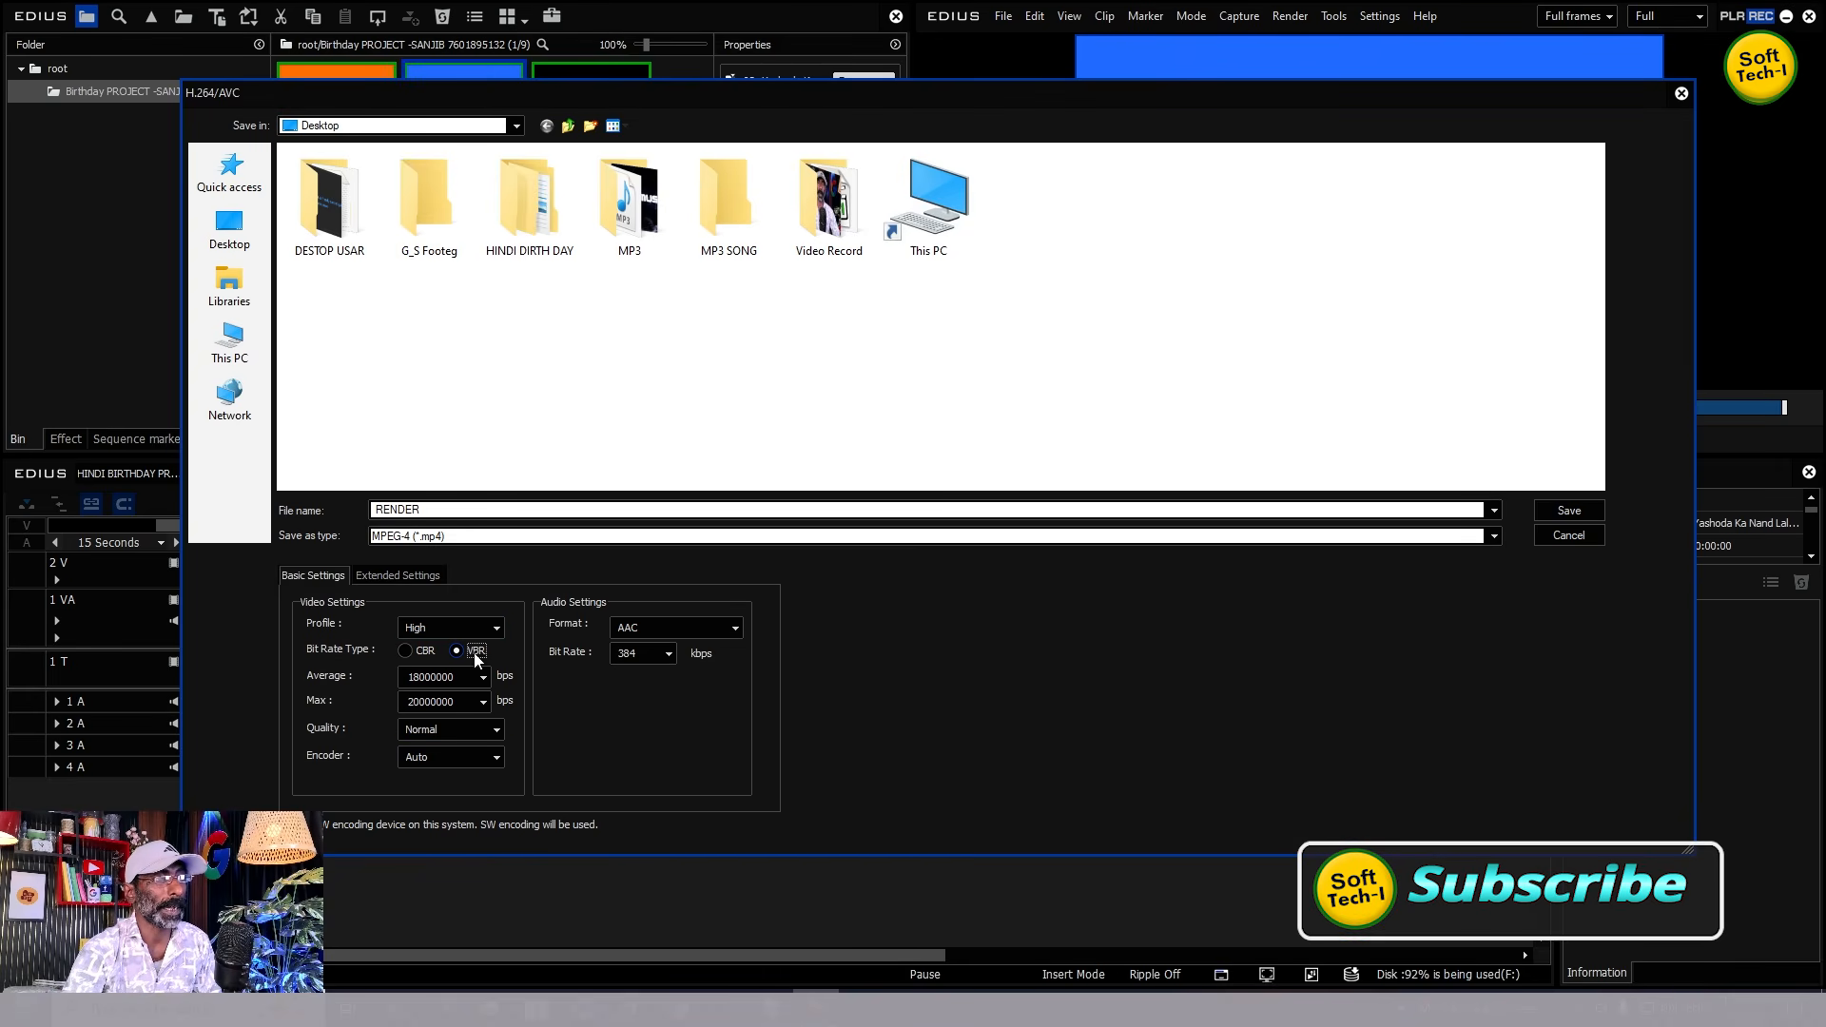
click(405, 651)
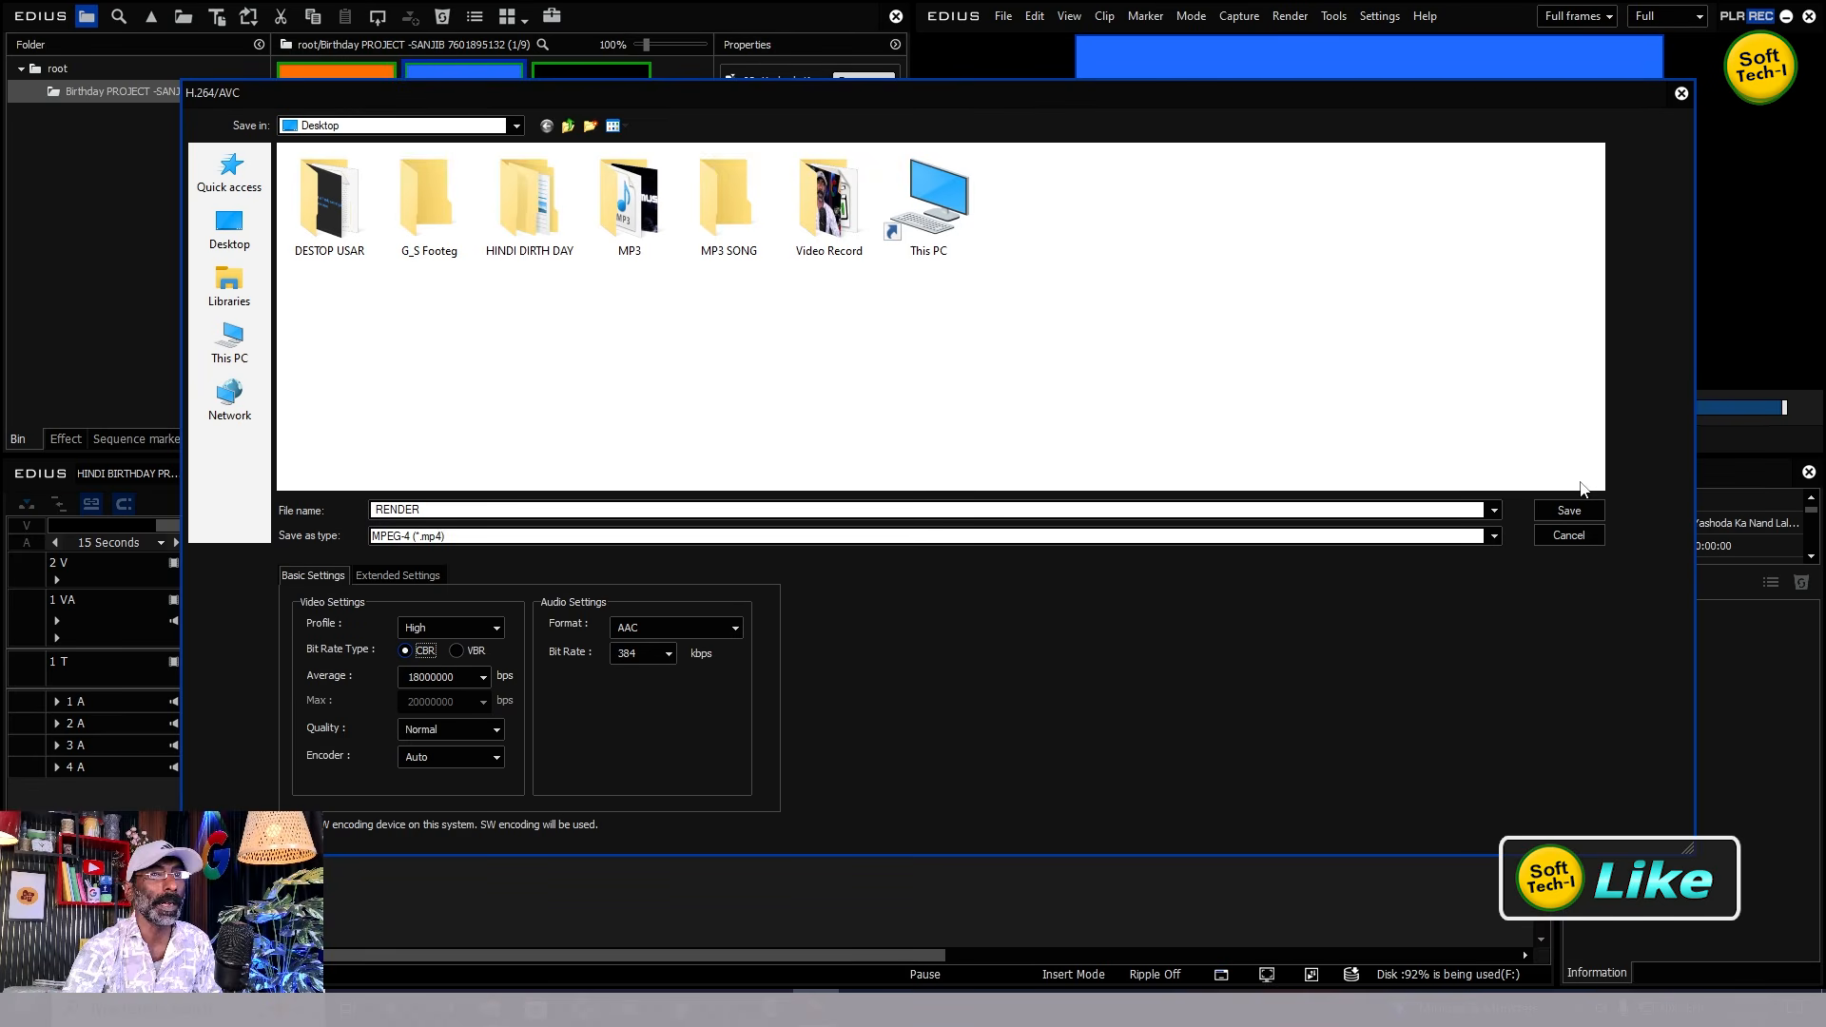
click(1682, 93)
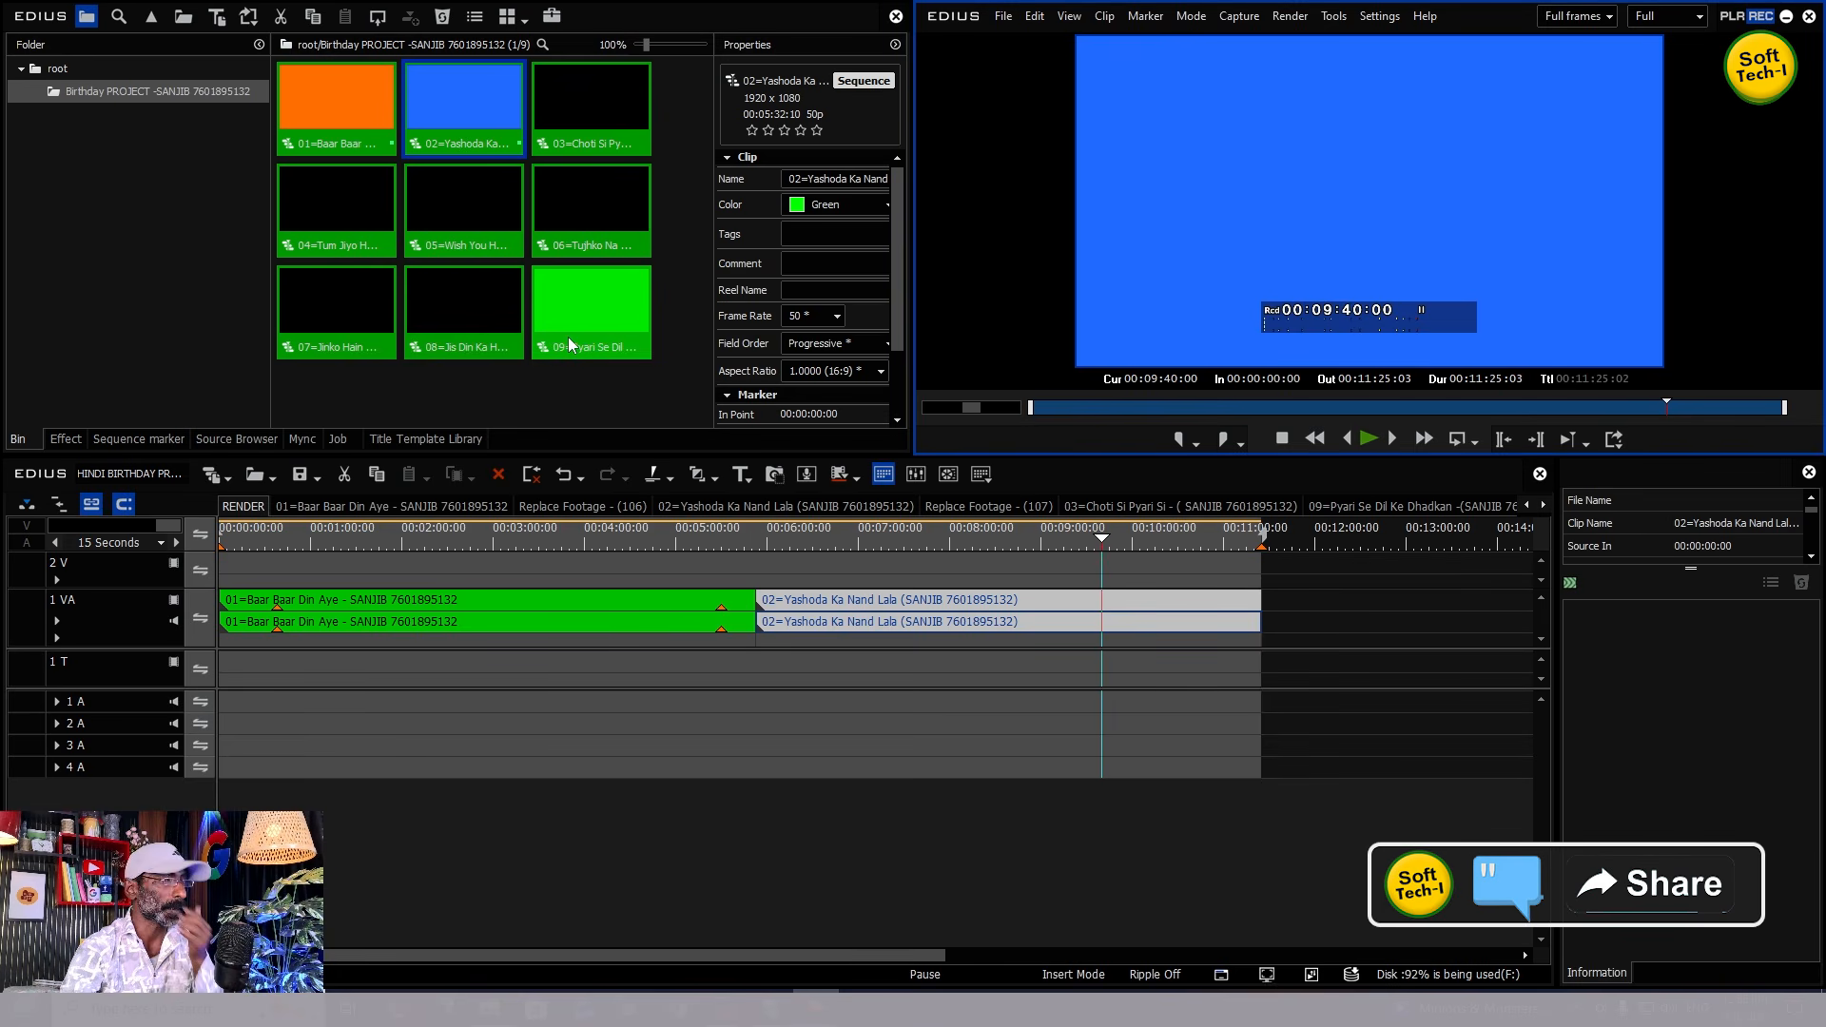